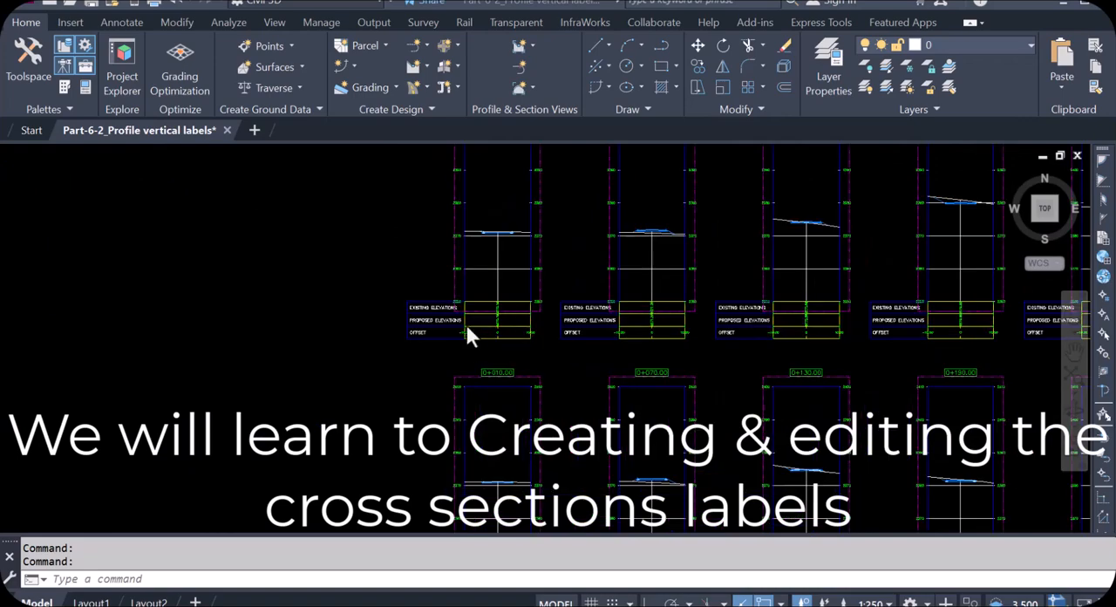
{"action": "scroll", "coordinate": [488, 303], "scroll_direction": "up", "scroll_amount": 1}
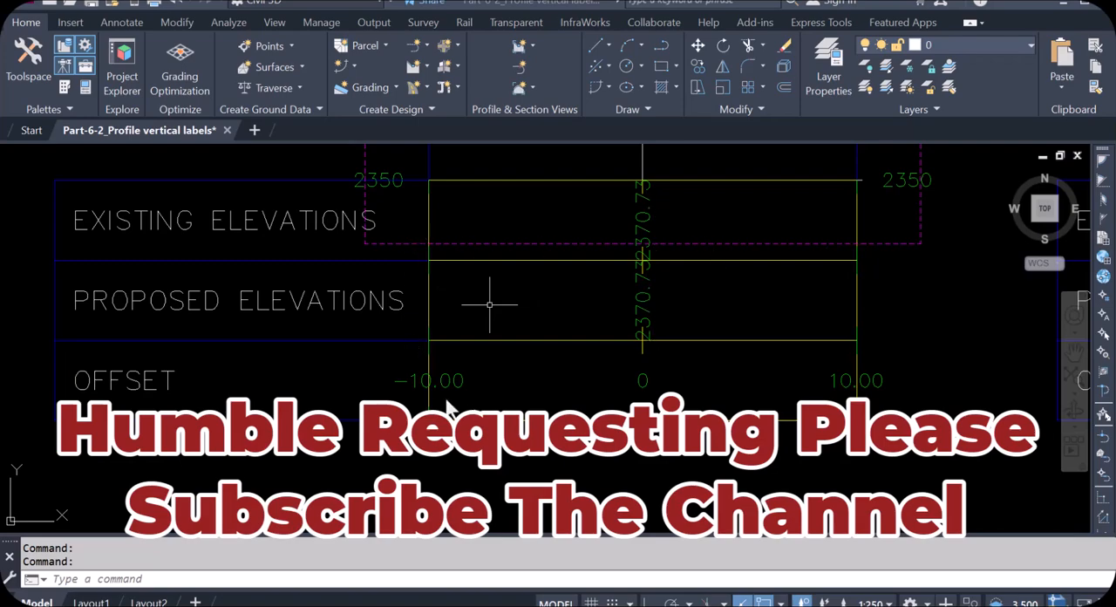
- Examine the existing elevation, proposed elevation and offset bands beneath the cross sections, and the station title above the first section
{"action": "scroll", "coordinate": [523, 384], "scroll_direction": "down", "scroll_amount": 5}
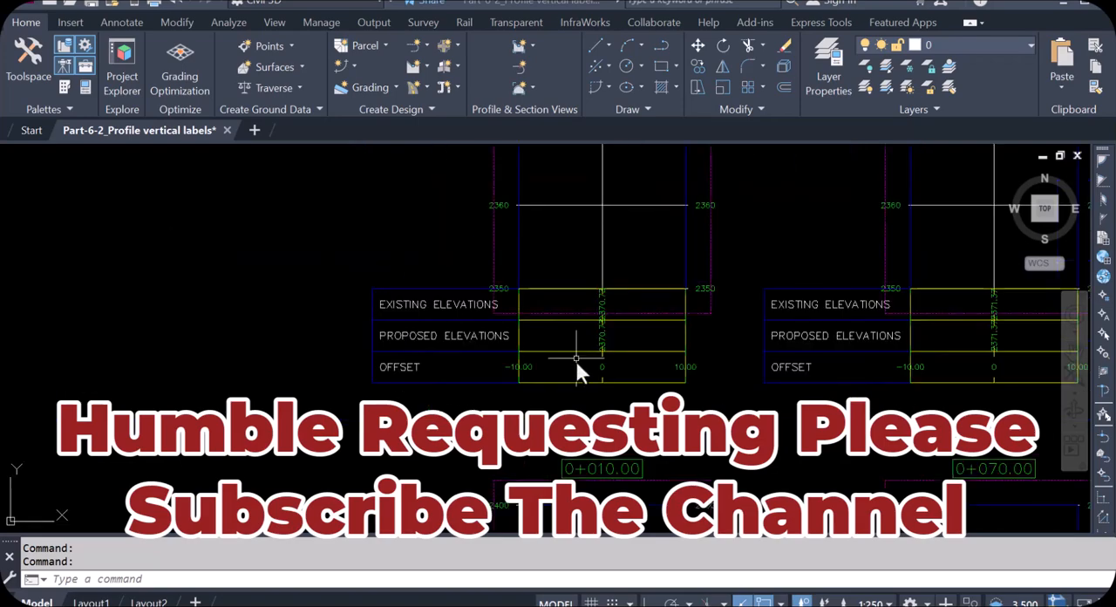
{"action": "scroll", "coordinate": [544, 397], "scroll_direction": "up", "scroll_amount": 4}
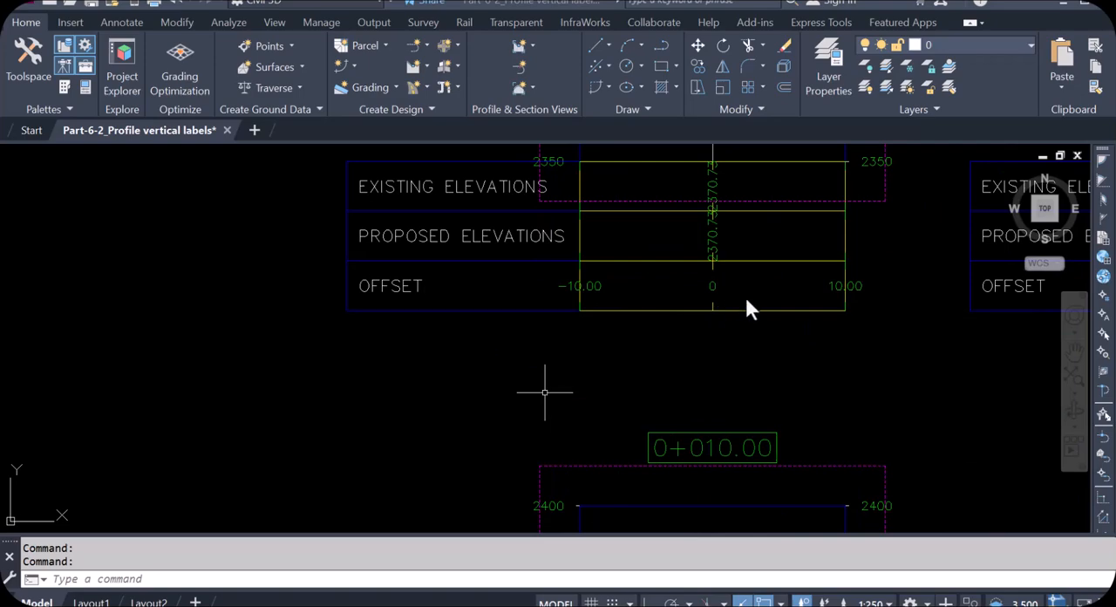
{"action": "scroll", "coordinate": [659, 353], "scroll_direction": "down", "scroll_amount": 6}
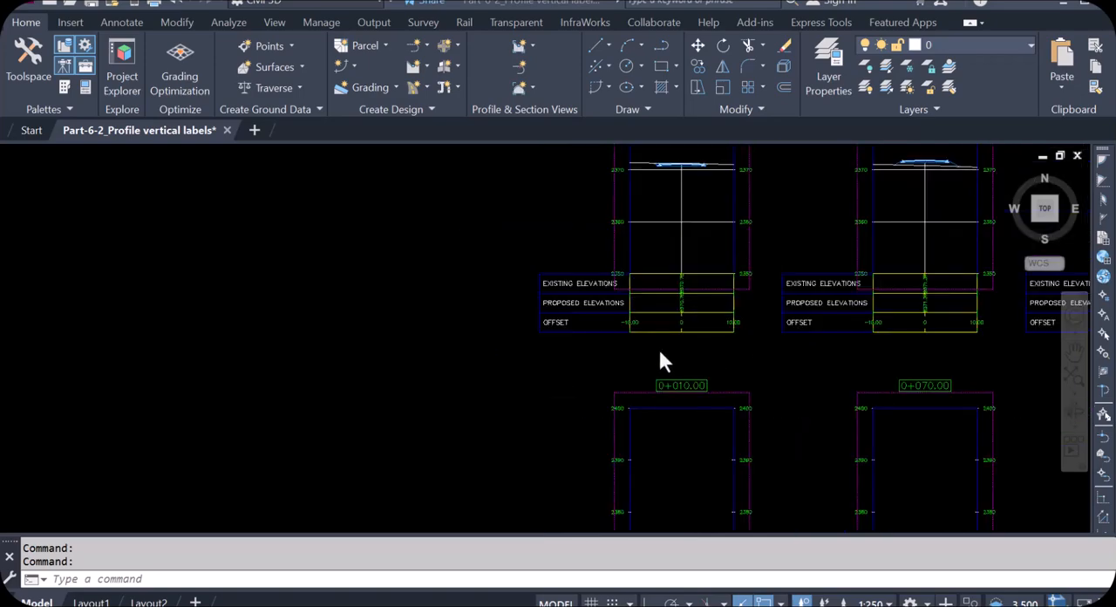
{"action": "scroll", "coordinate": [532, 370], "scroll_direction": "down", "scroll_amount": 2}
{"action": "scroll", "coordinate": [592, 225], "scroll_direction": "up", "scroll_amount": 8}
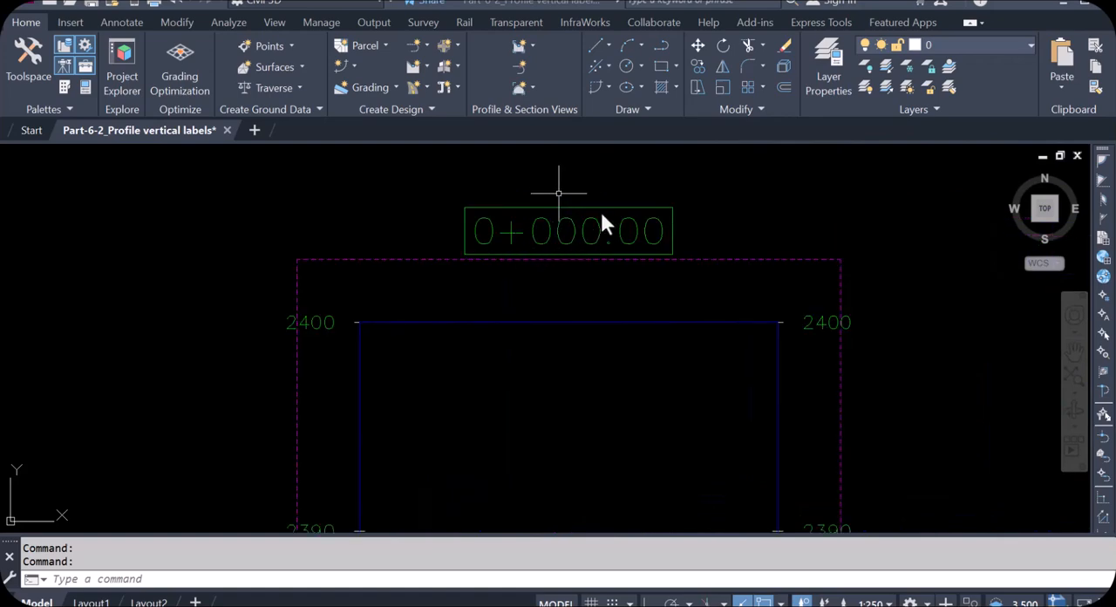
{"action": "scroll", "coordinate": [600, 214], "scroll_direction": "down", "scroll_amount": 3}
{"action": "scroll", "coordinate": [601, 418], "scroll_direction": "up", "scroll_amount": 7}
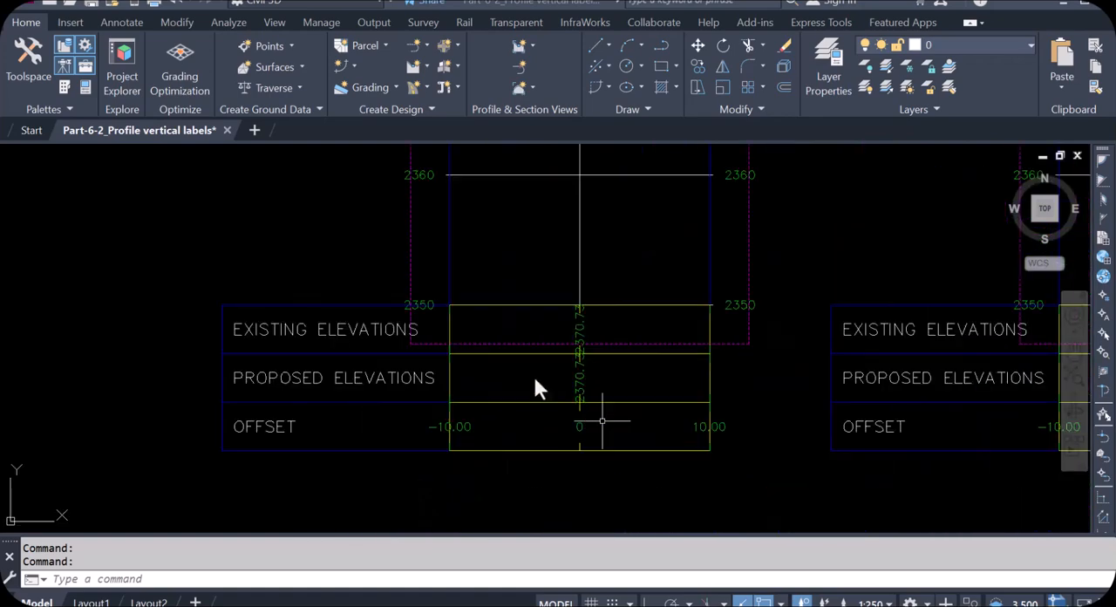
- Review the section options and the band list in the 0+000.00 section view's group properties
{"action": "left_click", "coordinate": [456, 357]}
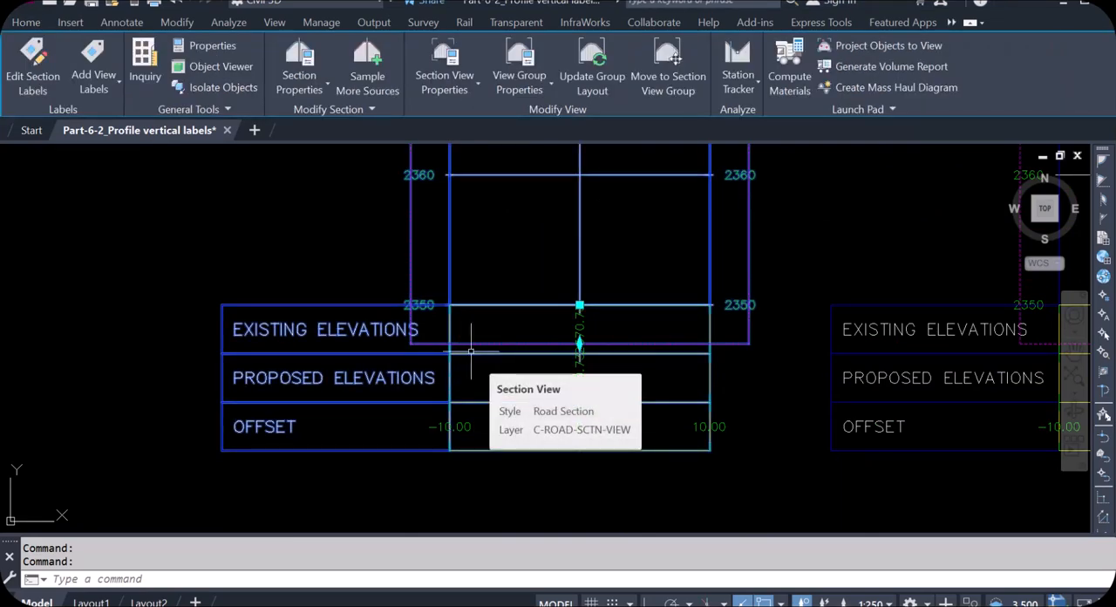
{"action": "right_click", "coordinate": [470, 351]}
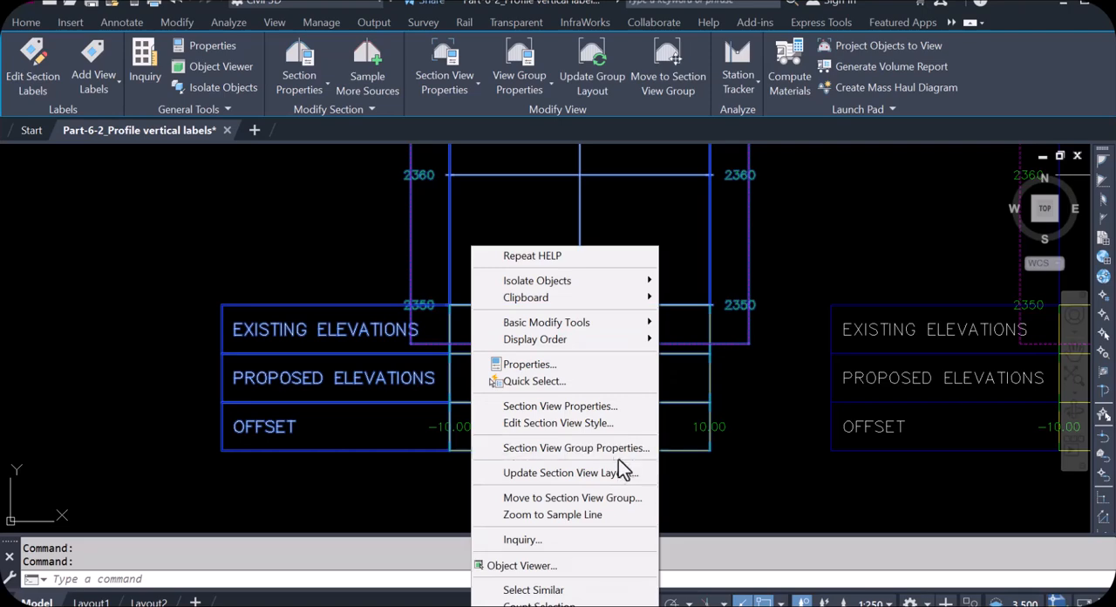
{"action": "left_click", "coordinate": [590, 447]}
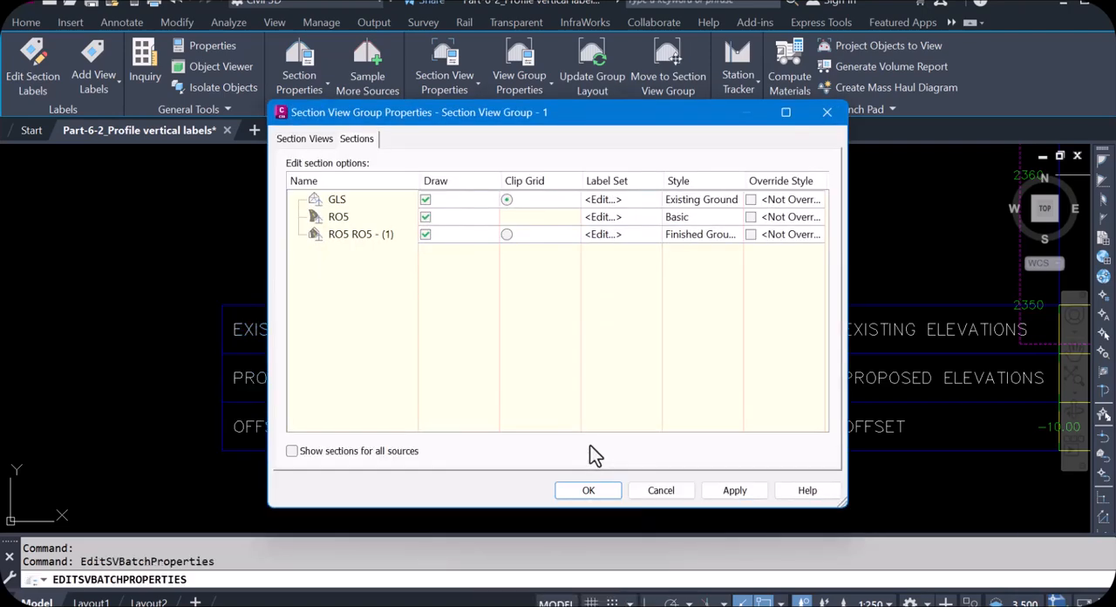
{"action": "left_click_drag", "start_coordinate": [609, 199], "coordinate": [720, 220]}
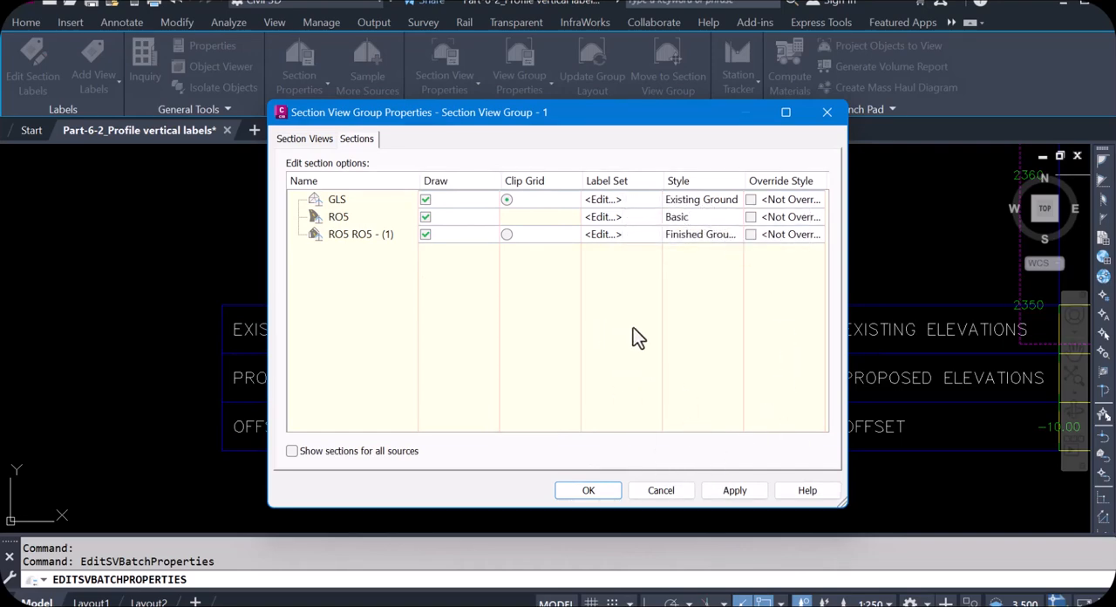
{"action": "left_click", "coordinate": [293, 140]}
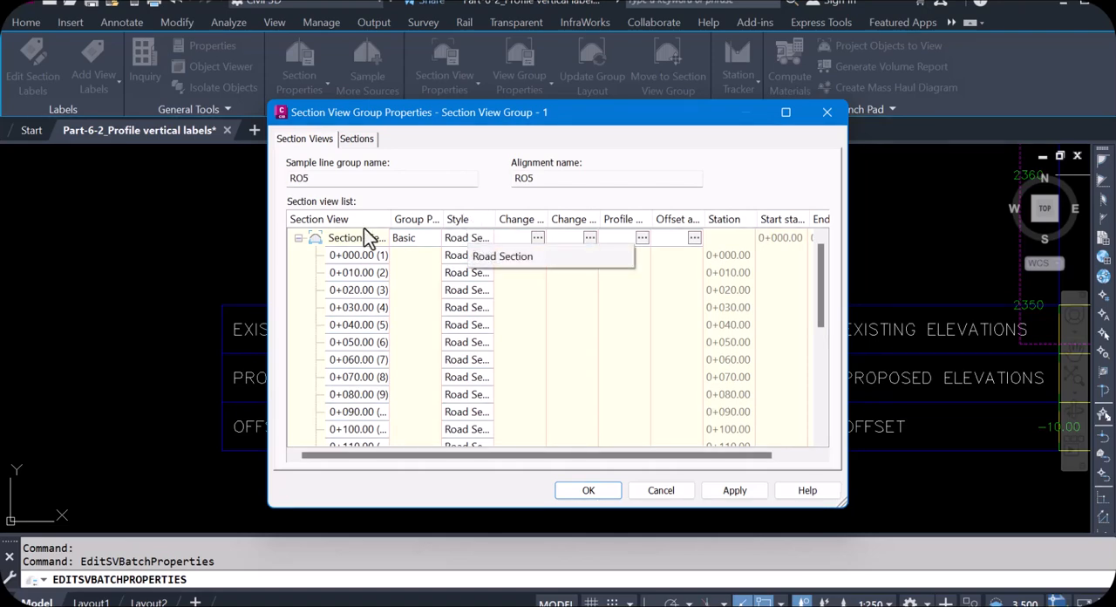
{"action": "left_click", "coordinate": [537, 238]}
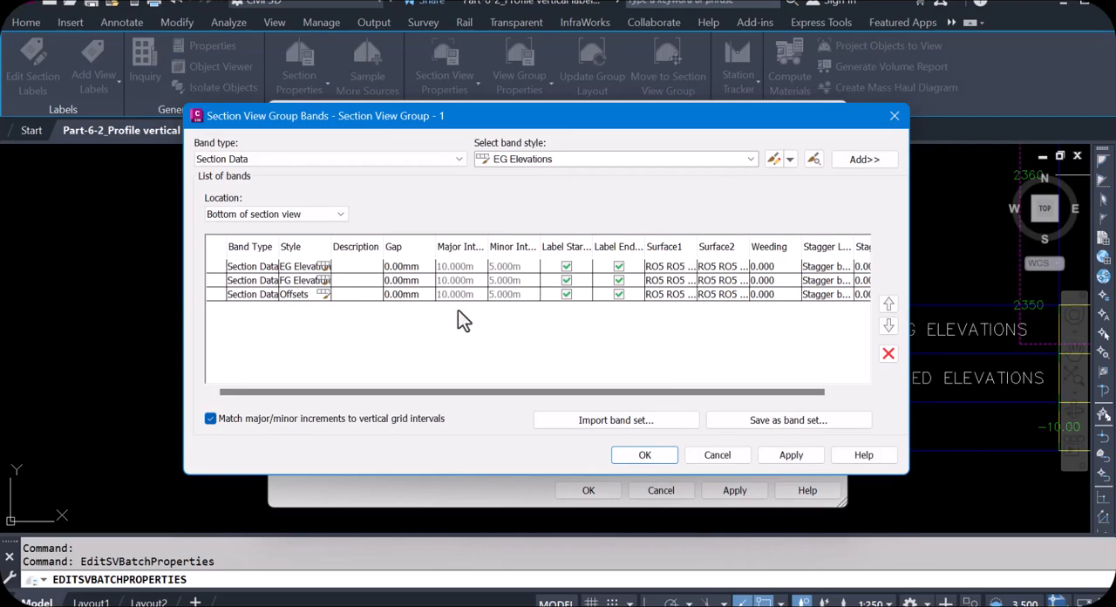
{"action": "left_click", "coordinate": [894, 123]}
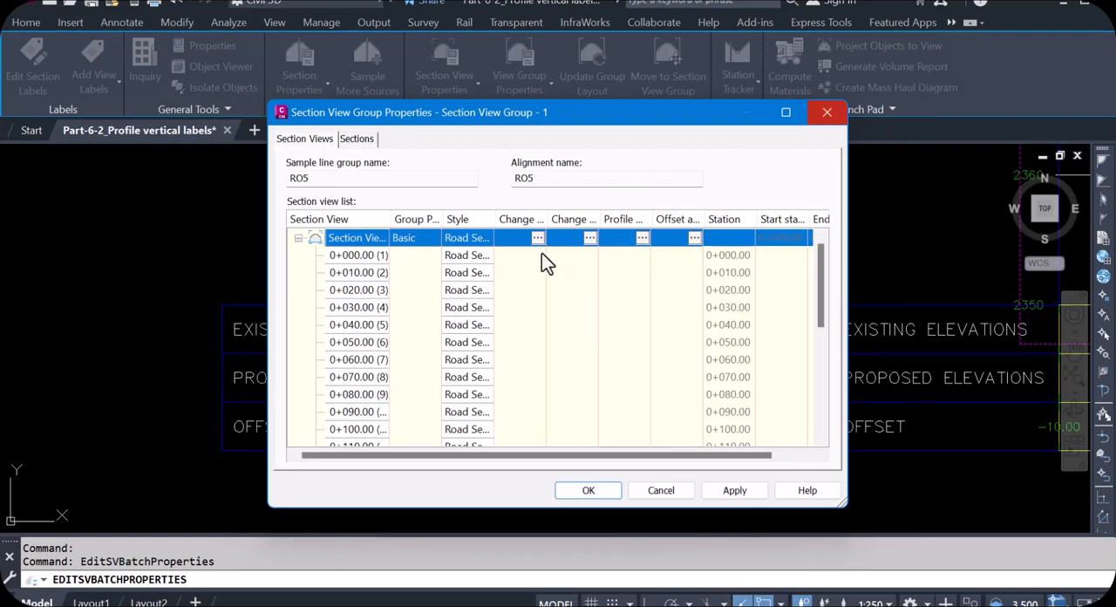
{"action": "left_click", "coordinate": [826, 115]}
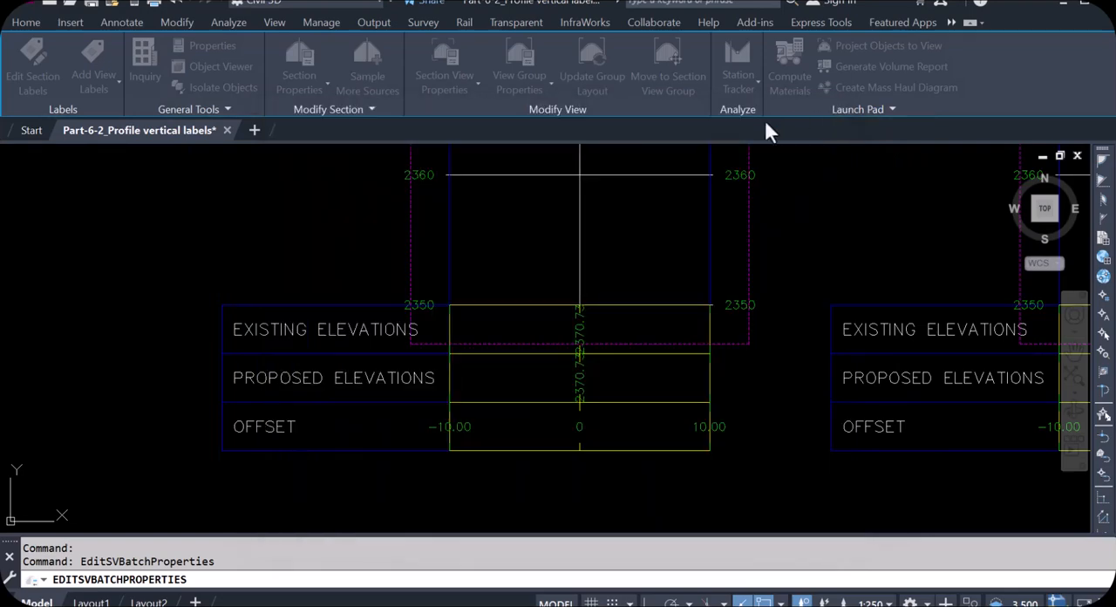
- Open the section view properties of section 0+000.00 and place the dialog so the elevation bands in the drawing can be seen
{"action": "left_click", "coordinate": [553, 355]}
{"action": "right_click", "coordinate": [558, 357]}
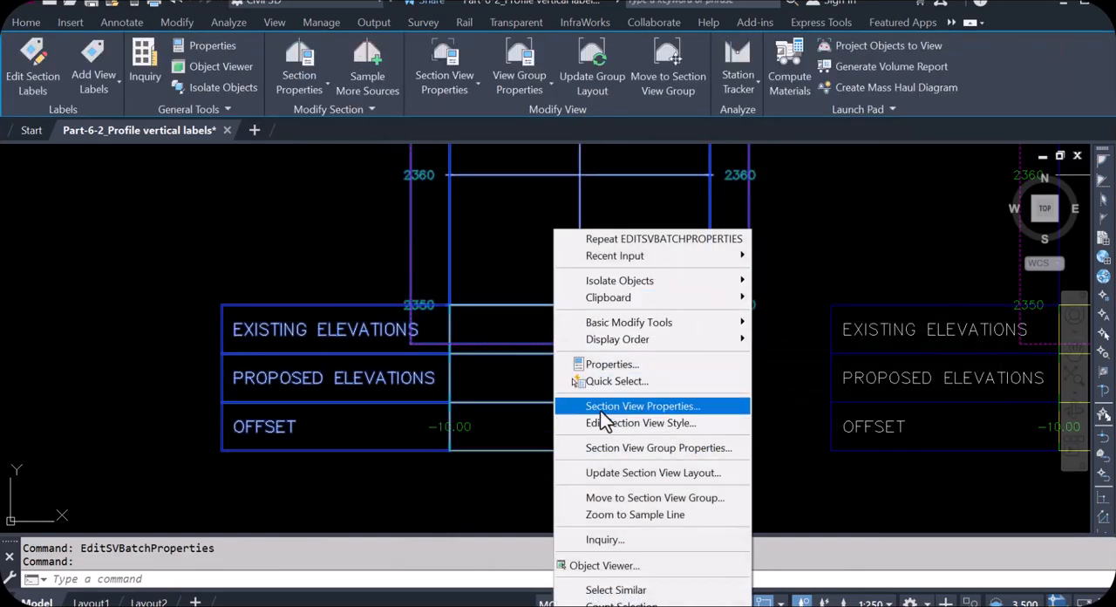
{"action": "left_click", "coordinate": [644, 407]}
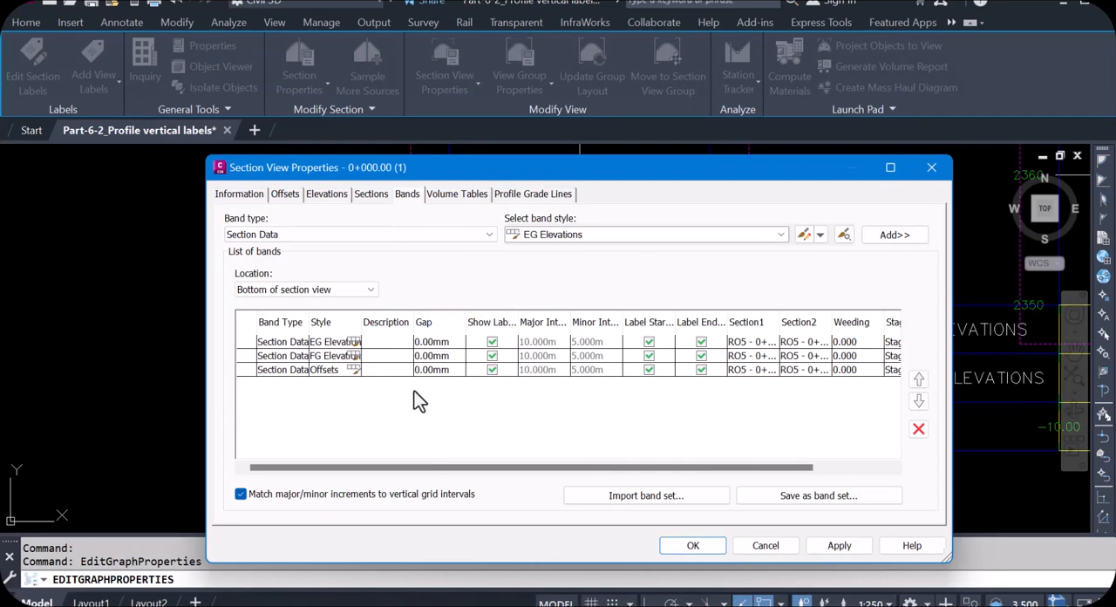
{"action": "left_click_drag", "start_coordinate": [767, 163], "coordinate": [681, 416]}
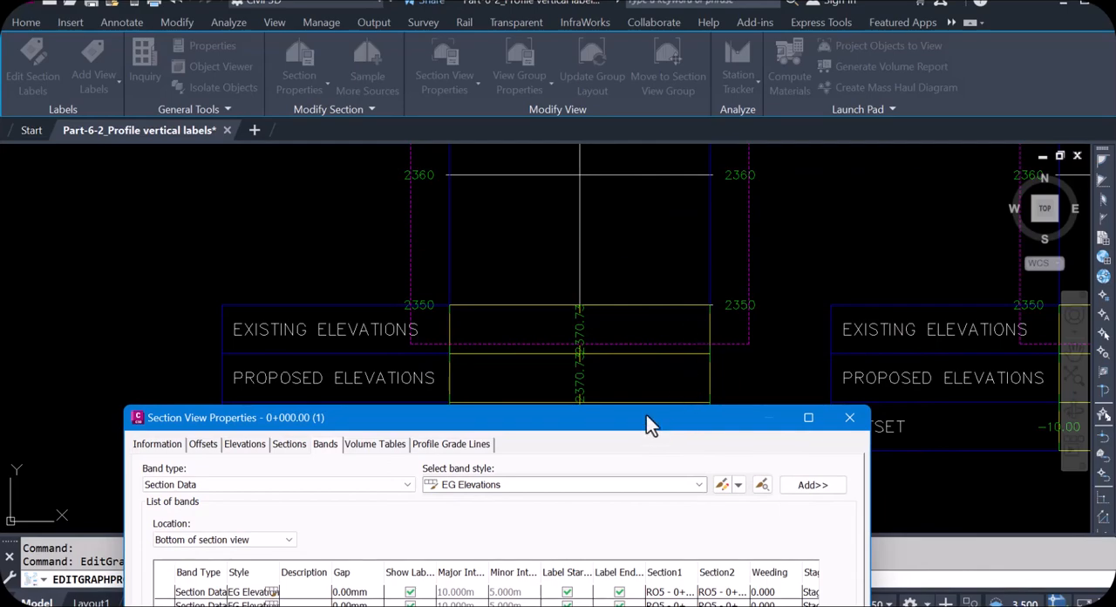
{"action": "left_click_drag", "start_coordinate": [646, 415], "coordinate": [649, 271]}
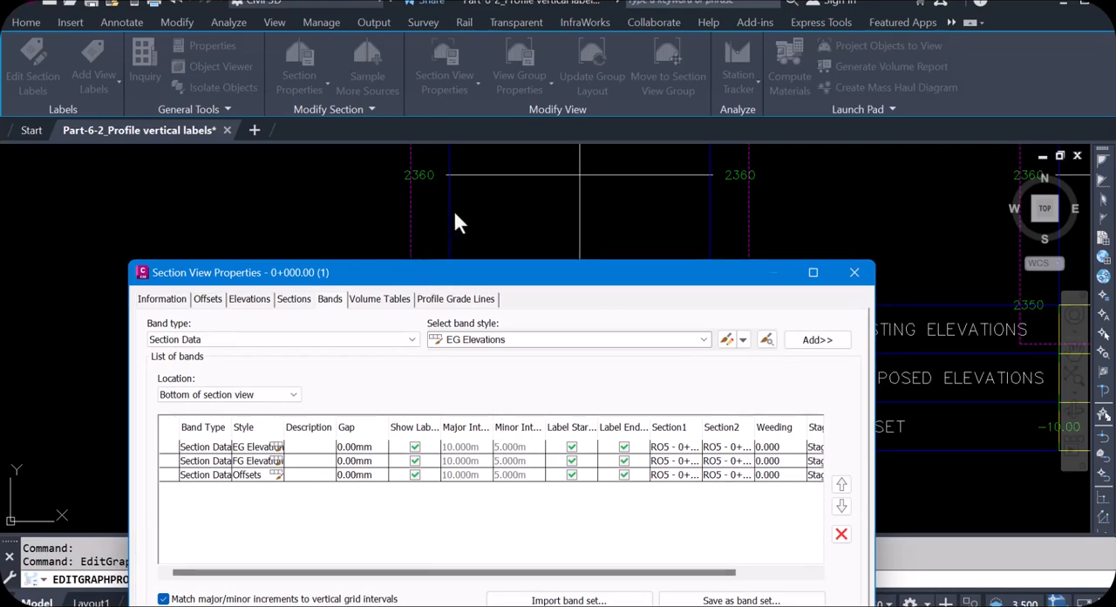
{"action": "left_click_drag", "start_coordinate": [670, 272], "coordinate": [666, 325]}
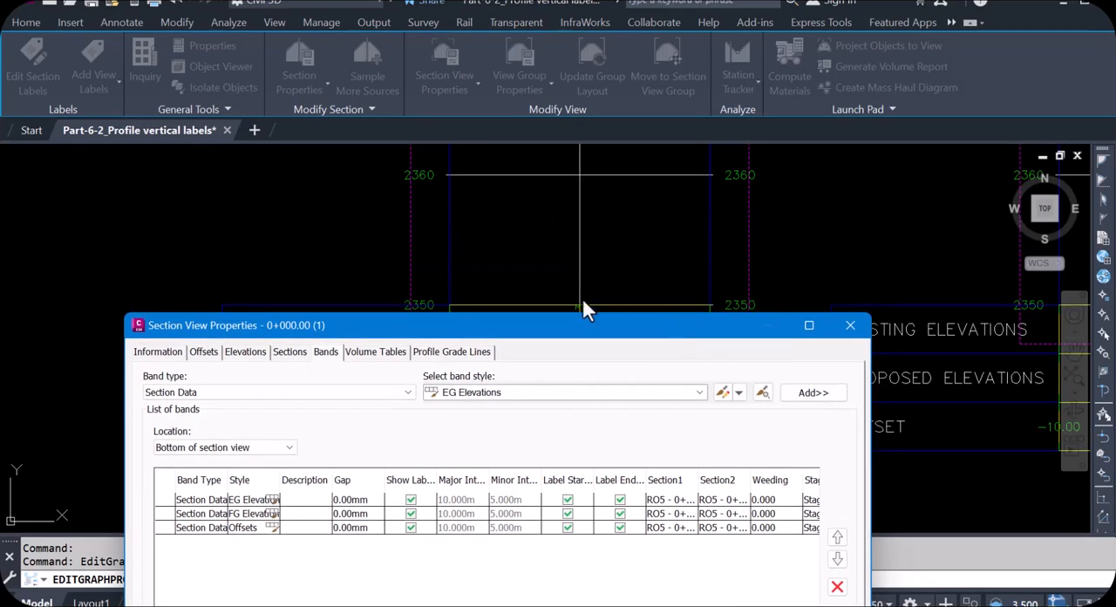
{"action": "left_click_drag", "start_coordinate": [482, 320], "coordinate": [501, 369]}
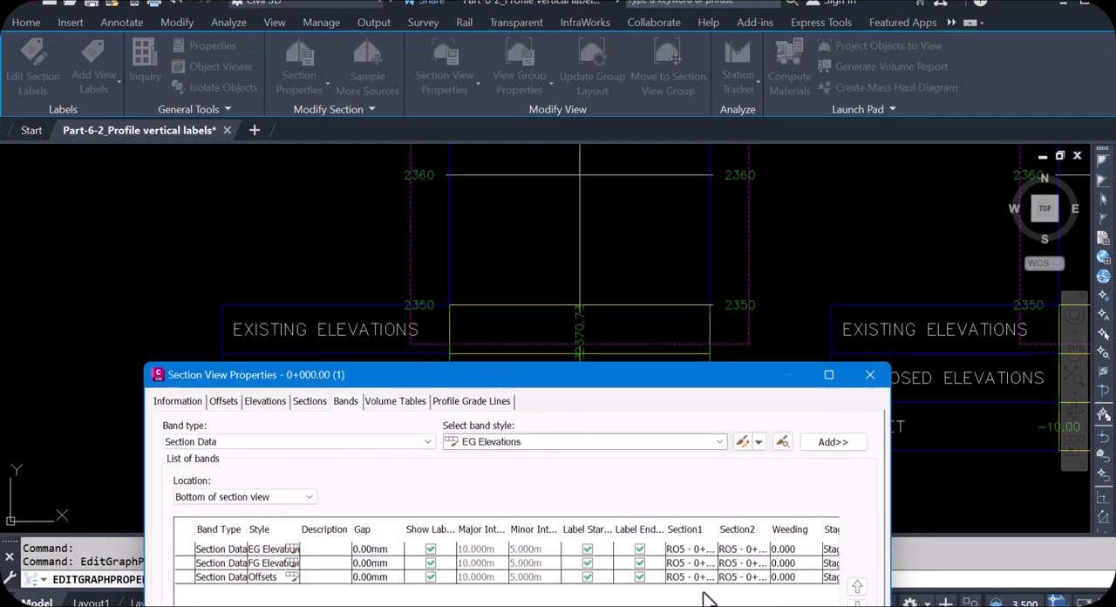
- Set both Section1 and Section2 of the EG Elevations band to RO5 - 0+000.00 - GLS(1) and apply the change
{"action": "left_click", "coordinate": [709, 548]}
{"action": "left_click", "coordinate": [710, 550]}
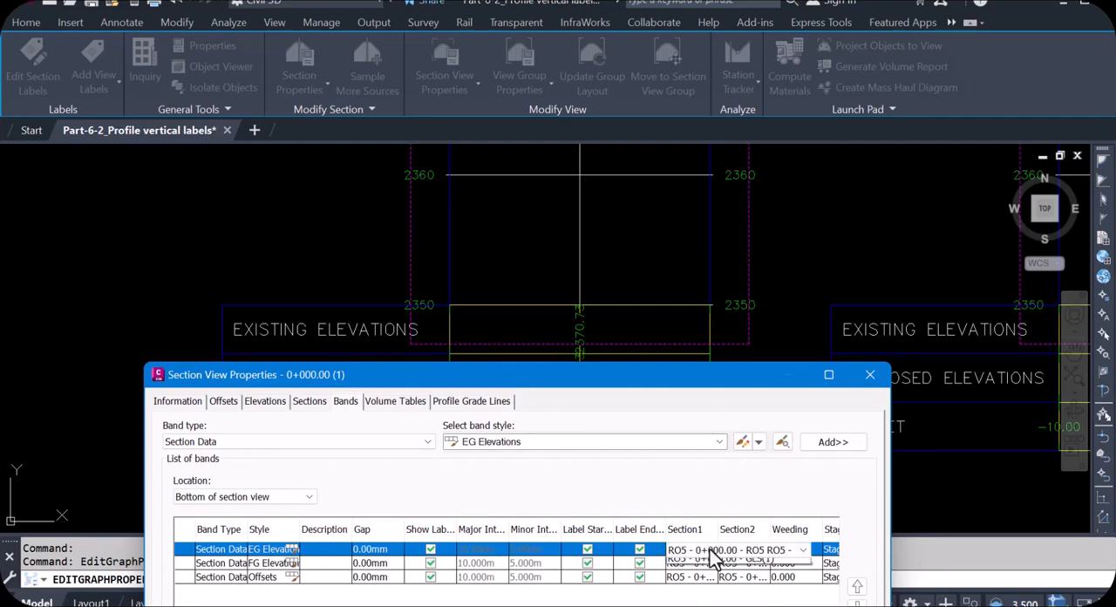
{"action": "left_click", "coordinate": [709, 550]}
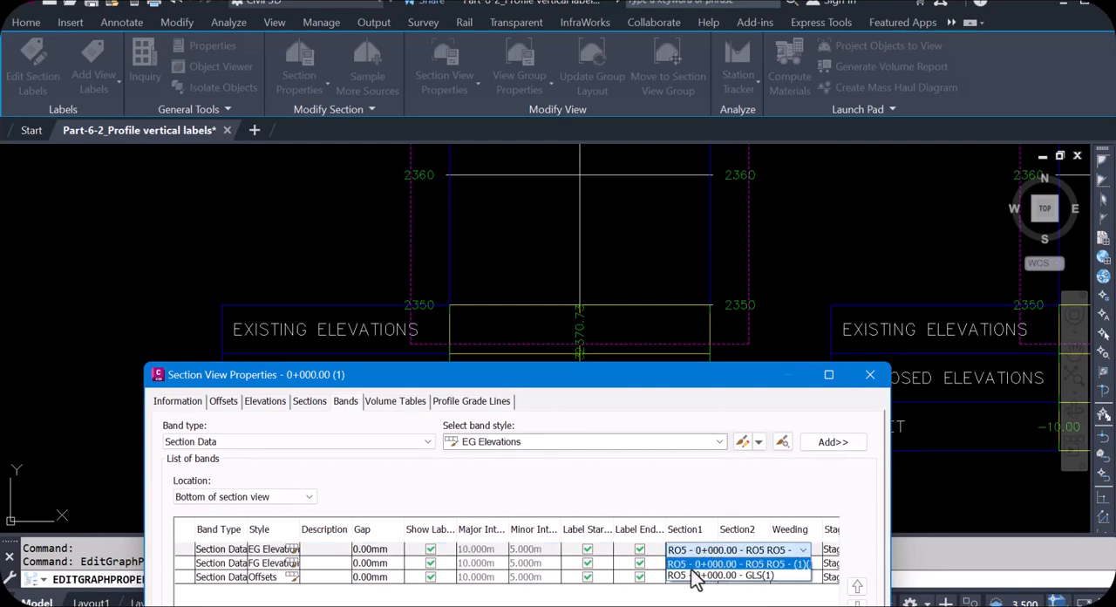
{"action": "left_click", "coordinate": [755, 576]}
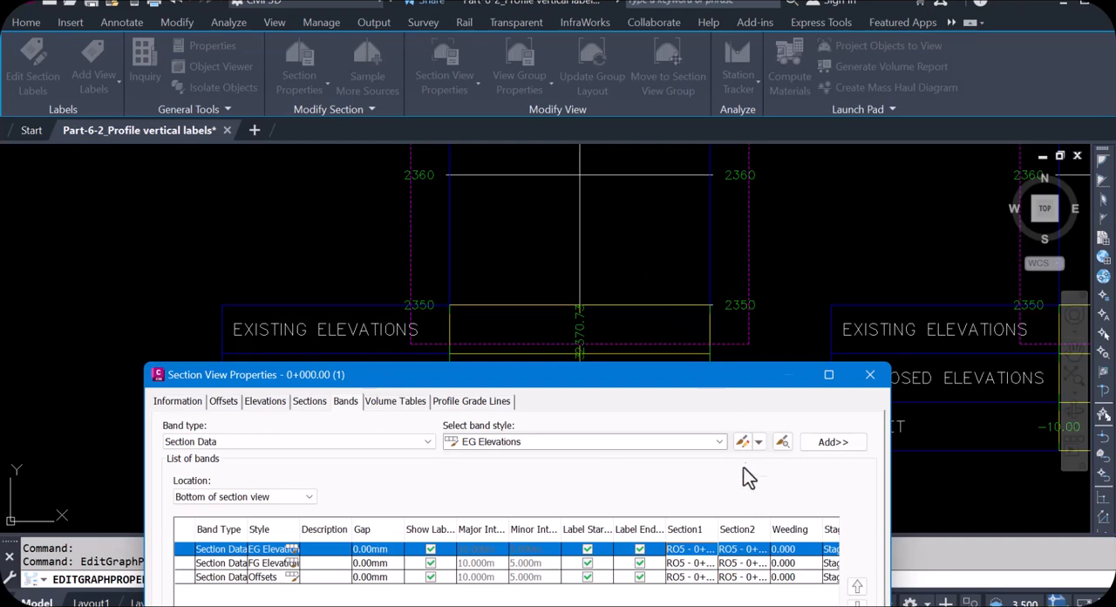
{"action": "left_click", "coordinate": [760, 549]}
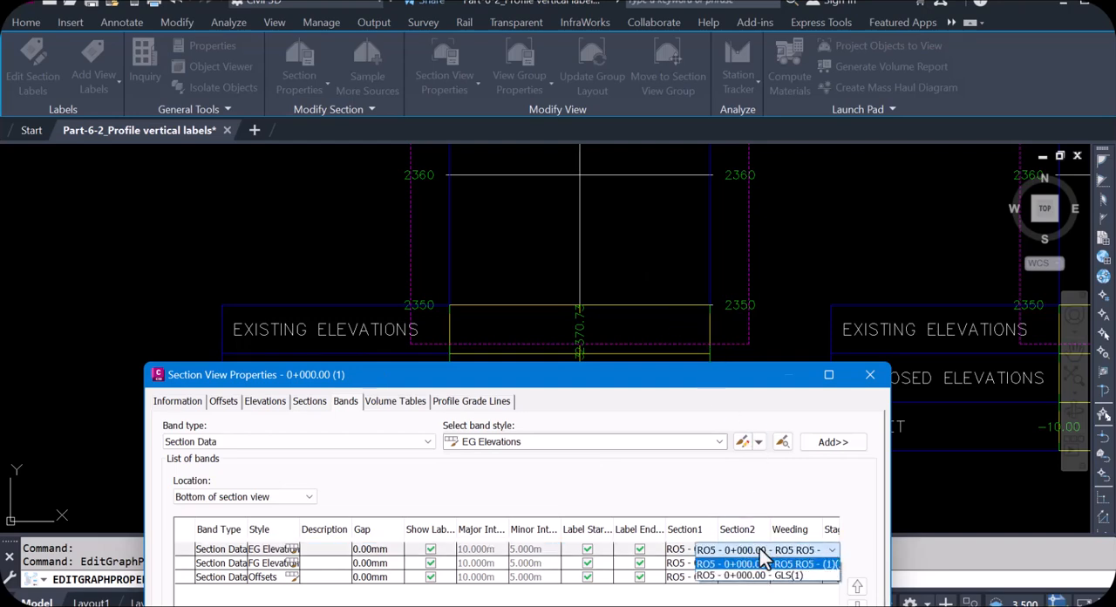
{"action": "left_click", "coordinate": [761, 577]}
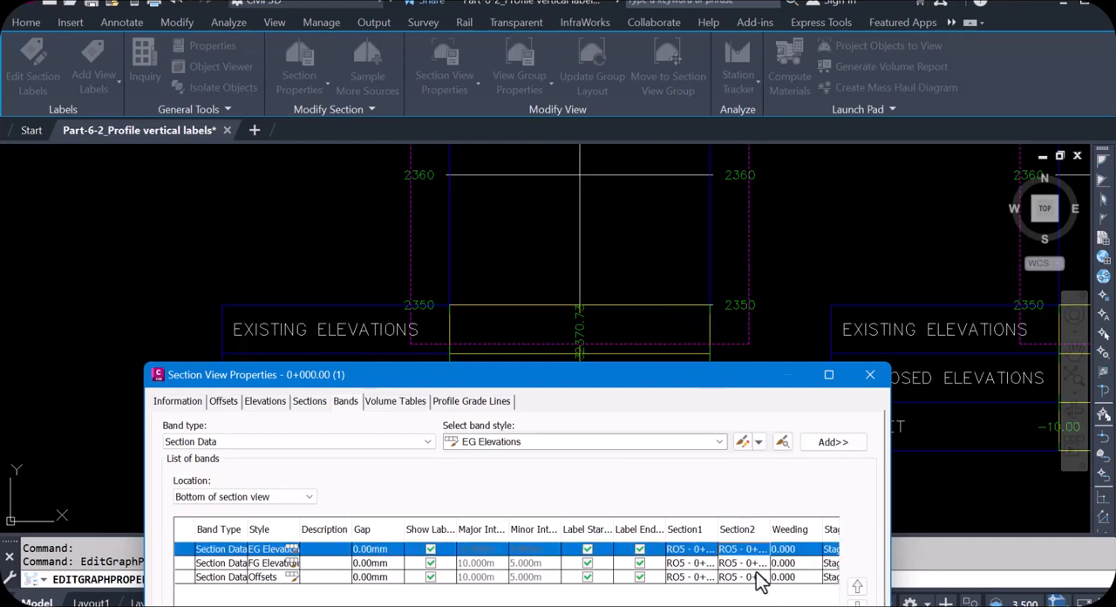
{"action": "left_click_drag", "start_coordinate": [678, 368], "coordinate": [653, 203]}
{"action": "left_click", "coordinate": [742, 576]}
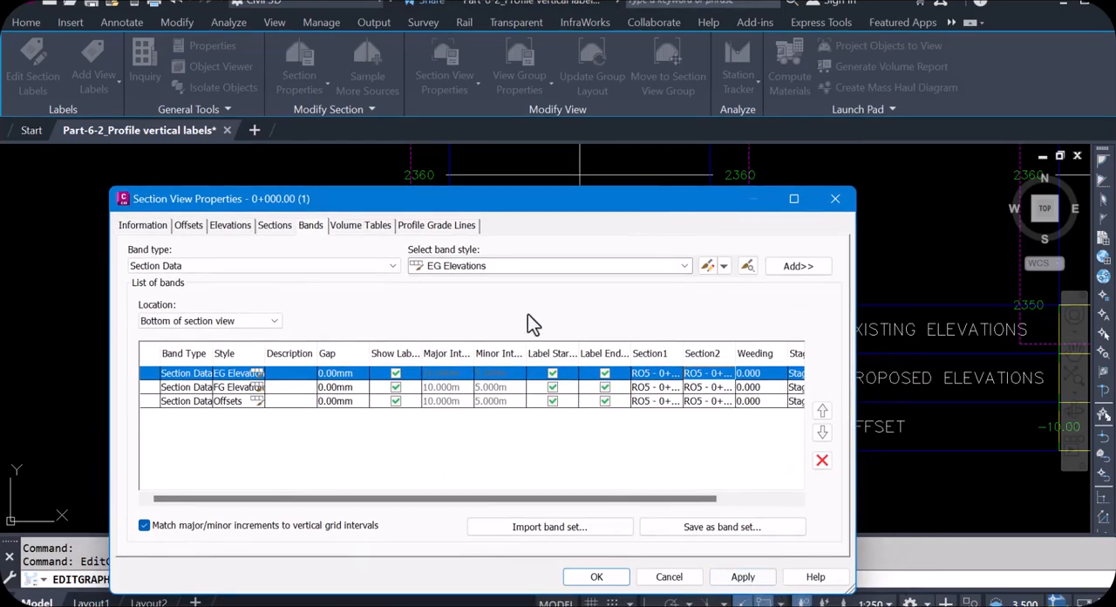
{"action": "left_click_drag", "start_coordinate": [542, 198], "coordinate": [114, 178]}
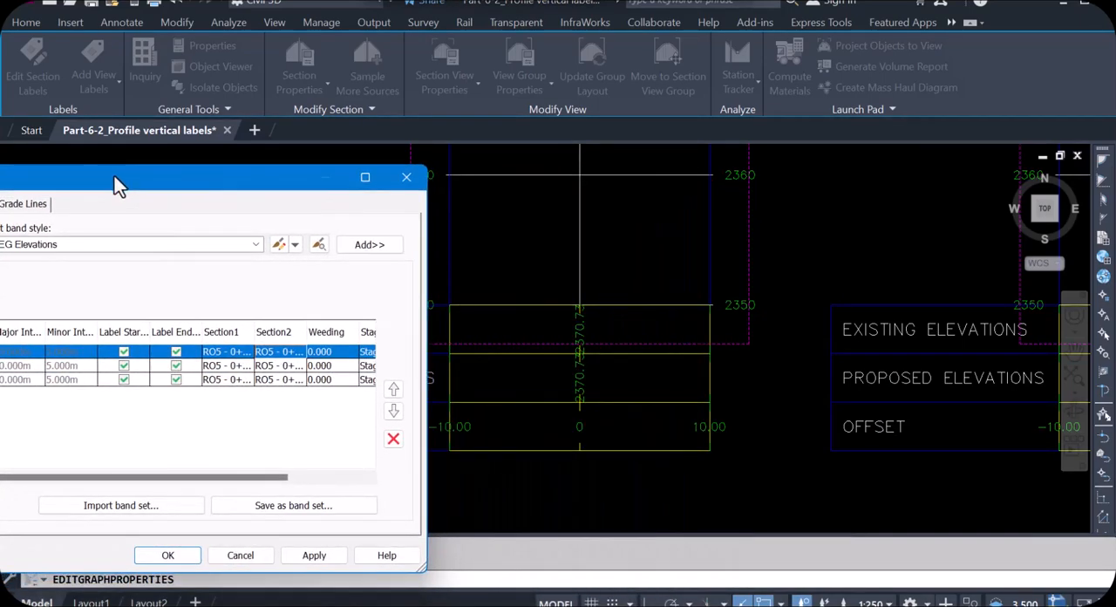
{"action": "left_click", "coordinate": [319, 558]}
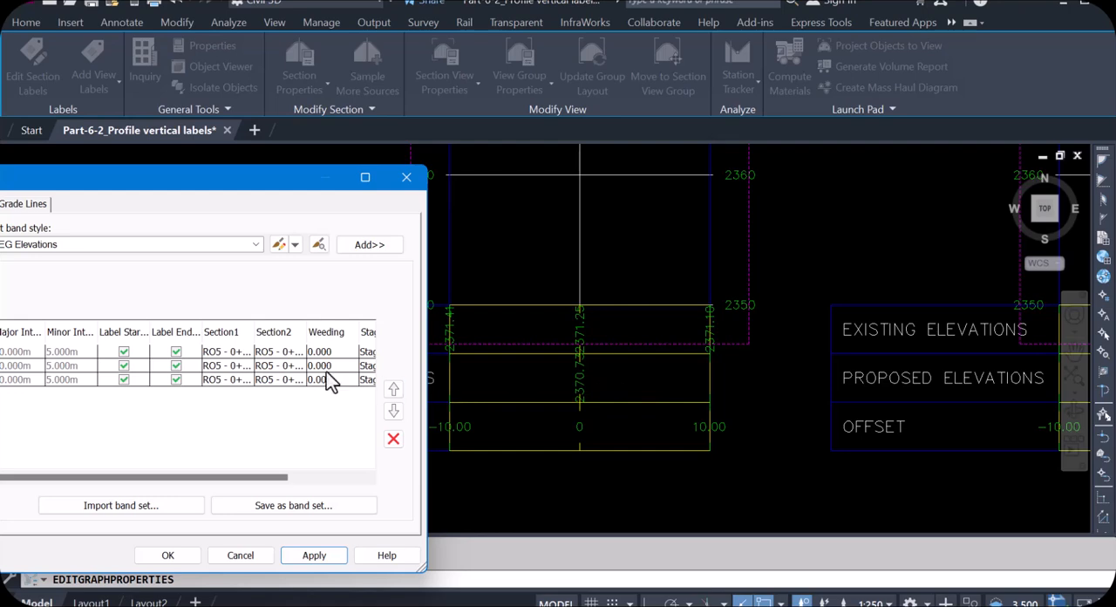
- Assign RO5 - 0+000.00 - RO5 RO5 - (1)(3) as Section1 and Section2 of the FG Elevations band and apply it
{"action": "left_click", "coordinate": [233, 367]}
{"action": "left_click", "coordinate": [235, 367]}
{"action": "left_click", "coordinate": [234, 367]}
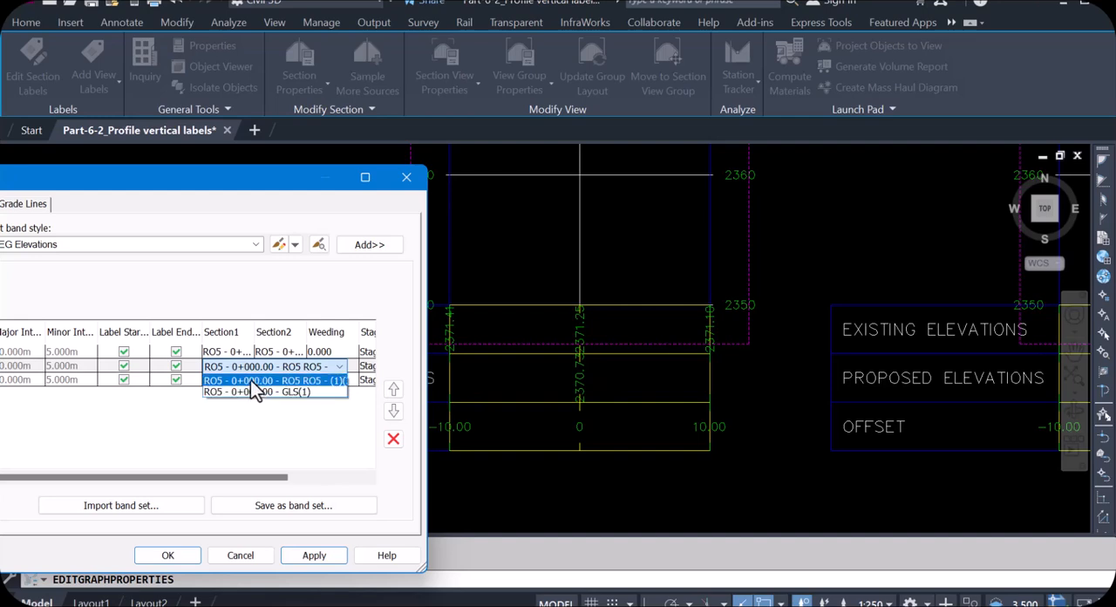
{"action": "left_click", "coordinate": [250, 380]}
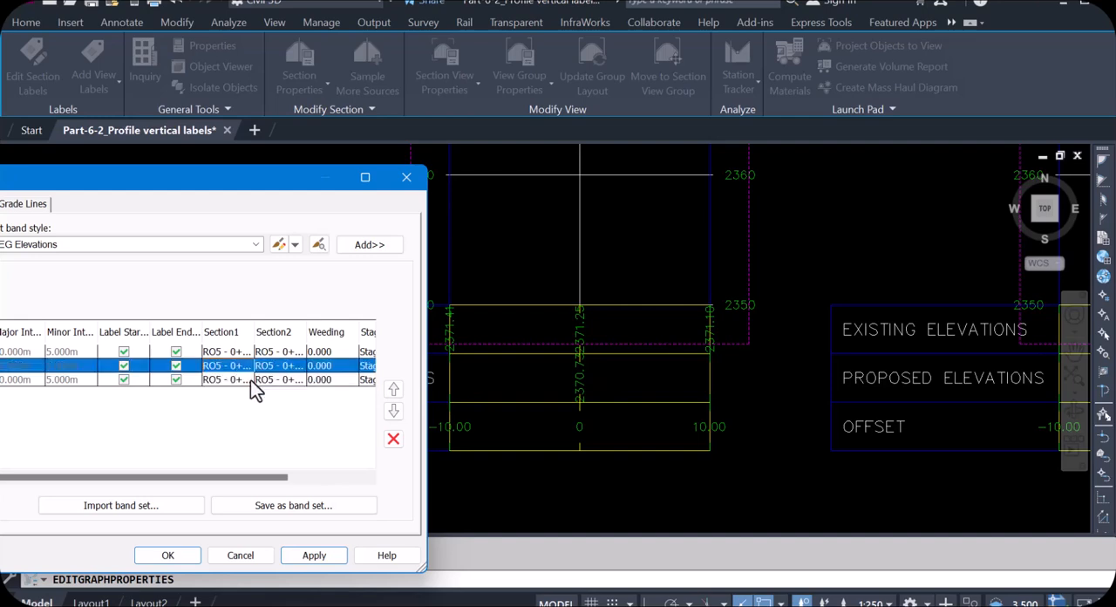
{"action": "left_click", "coordinate": [293, 366]}
{"action": "left_click", "coordinate": [295, 367]}
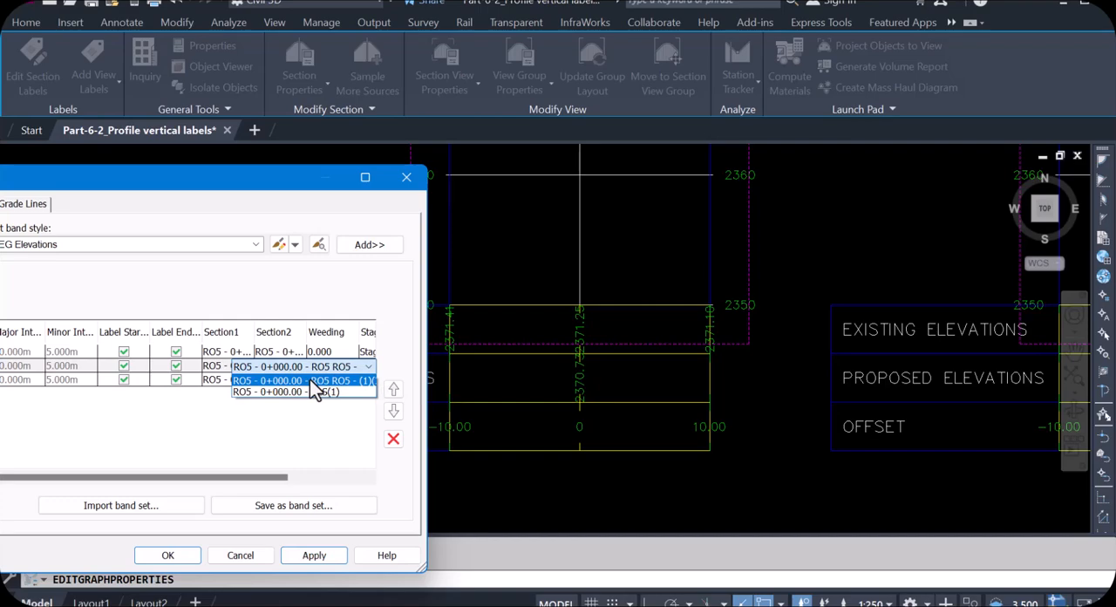
{"action": "left_click", "coordinate": [309, 380]}
{"action": "left_click", "coordinate": [330, 558]}
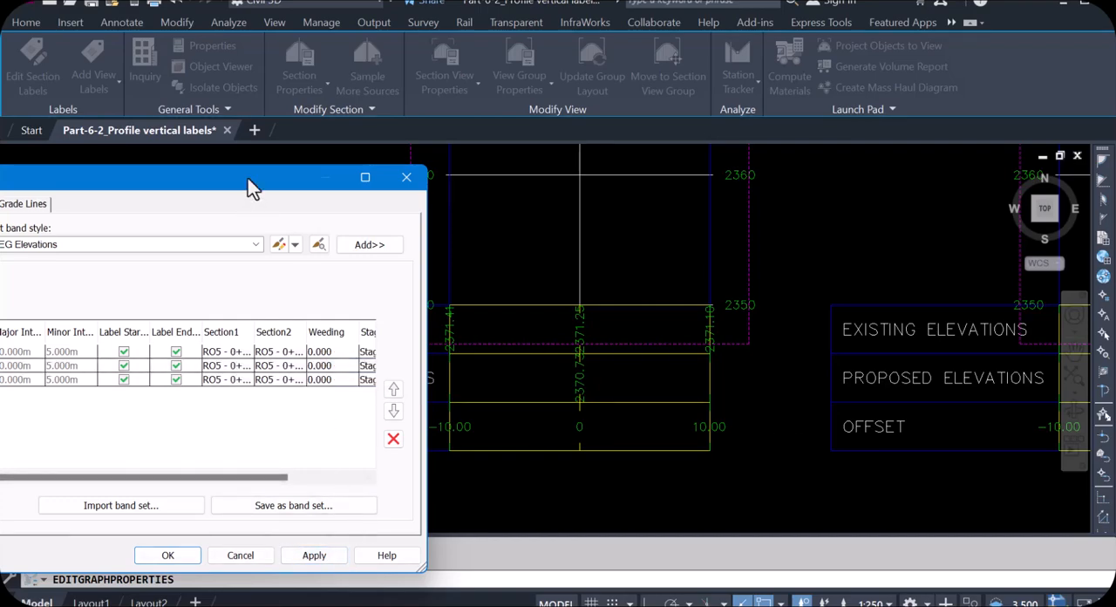
- Reposition the section view properties to show the full band list and open the FG Elevations band style for editing
{"action": "left_click_drag", "start_coordinate": [248, 179], "coordinate": [543, 179]}
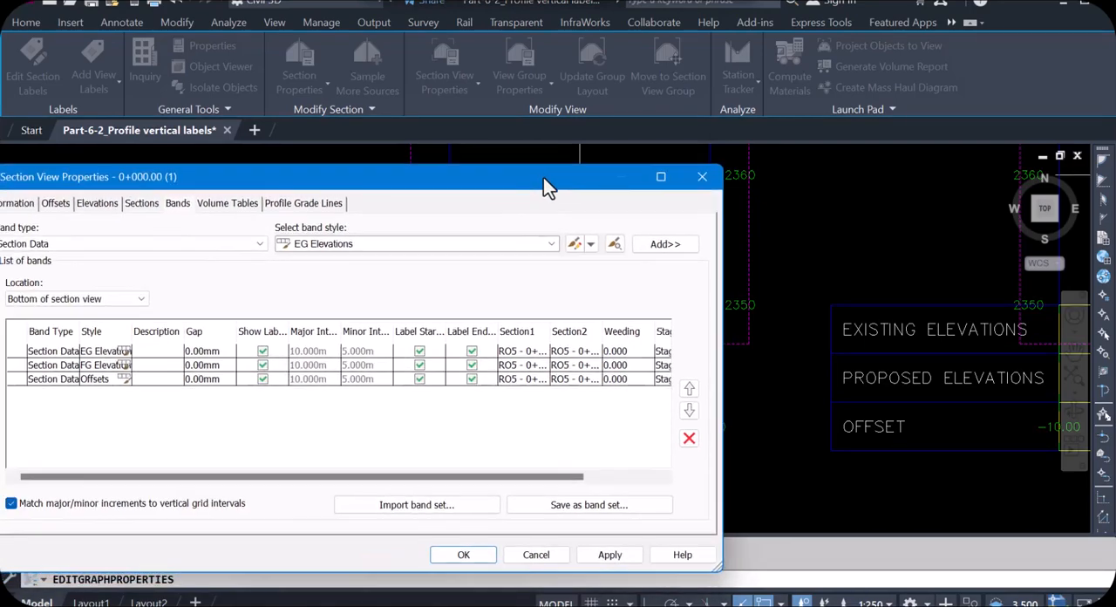
{"action": "left_click", "coordinate": [127, 366]}
{"action": "left_click", "coordinate": [127, 365]}
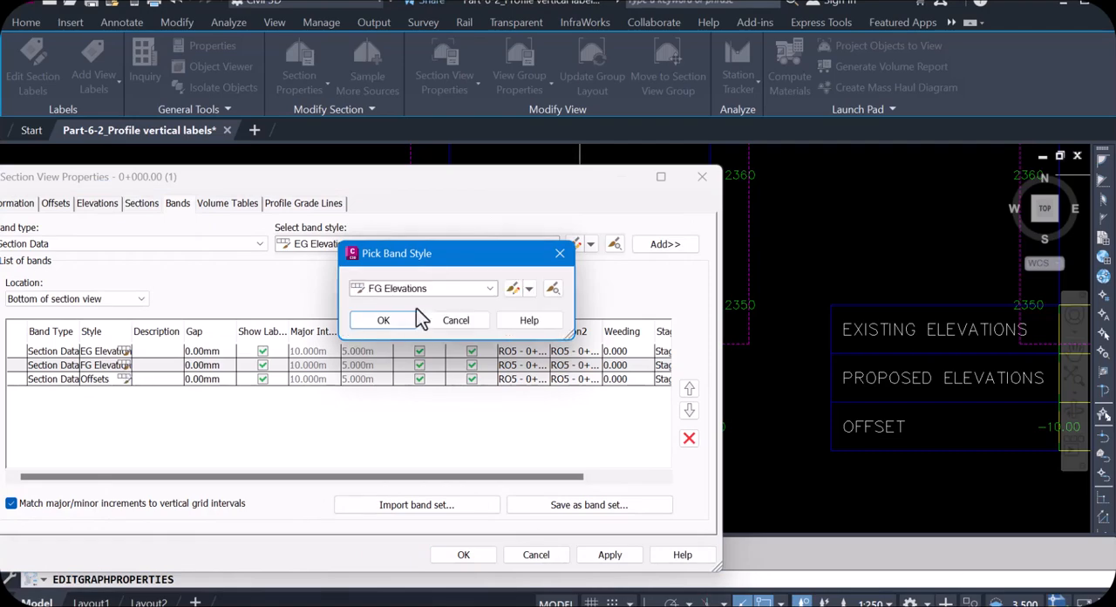
{"action": "left_click", "coordinate": [528, 288]}
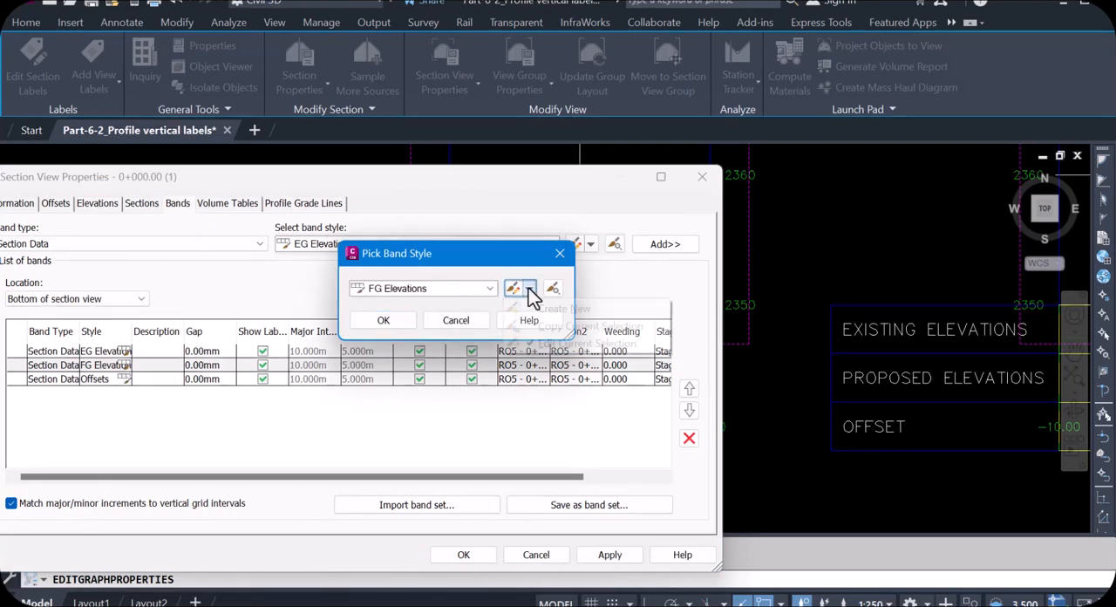
{"action": "left_click", "coordinate": [546, 342]}
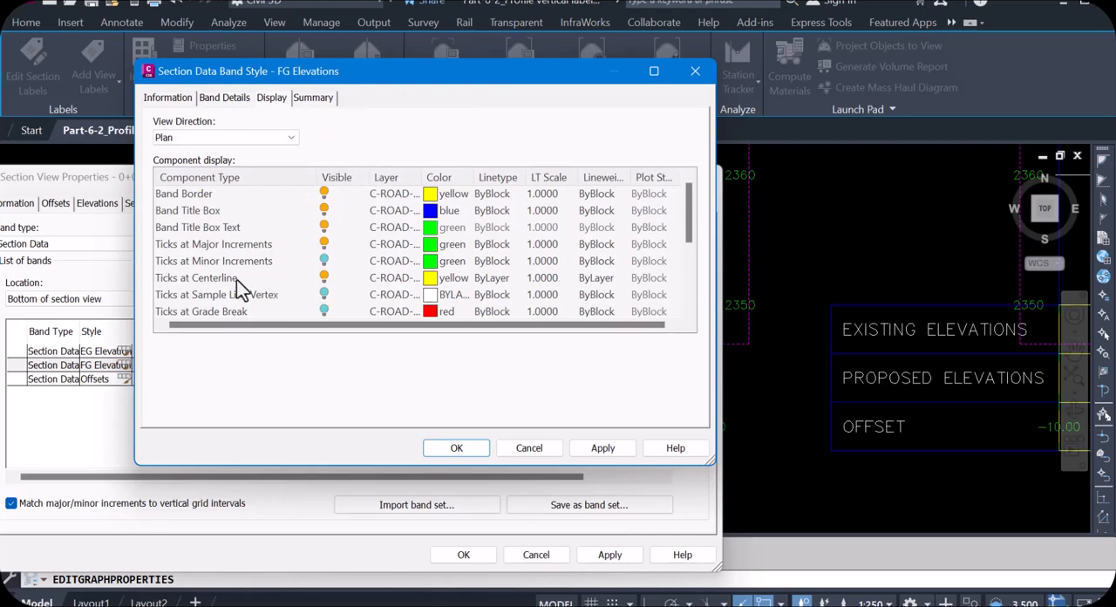
- Make the Labels at Sample Line Vertex component visible in the FG Elevations style, then apply and accept the section view properties
{"action": "scroll", "coordinate": [313, 279], "scroll_direction": "down", "scroll_amount": 1}
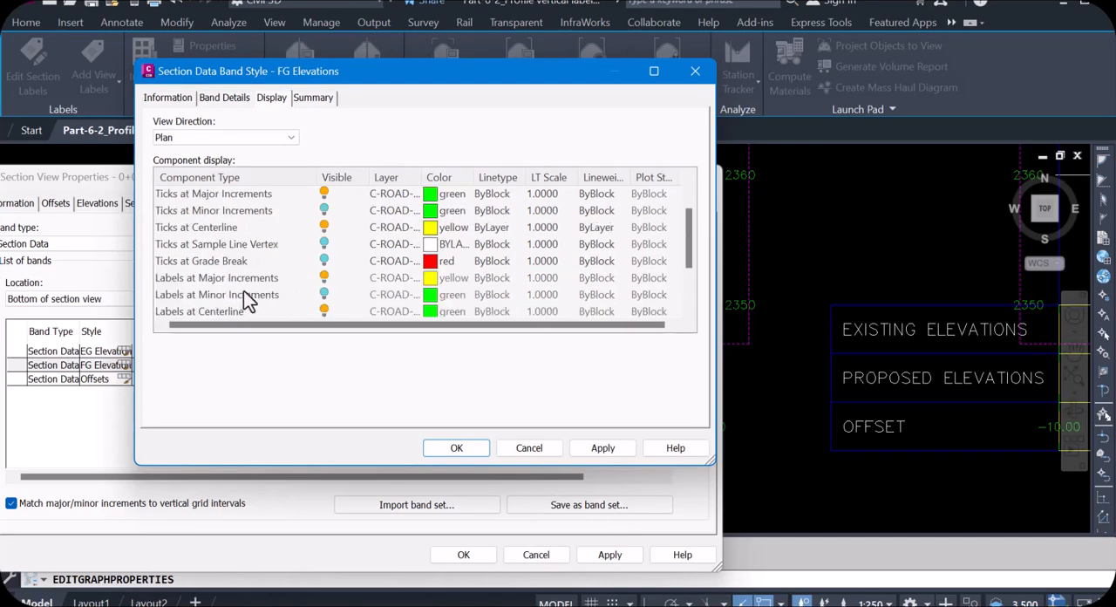
{"action": "scroll", "coordinate": [224, 265], "scroll_direction": "down", "scroll_amount": 1}
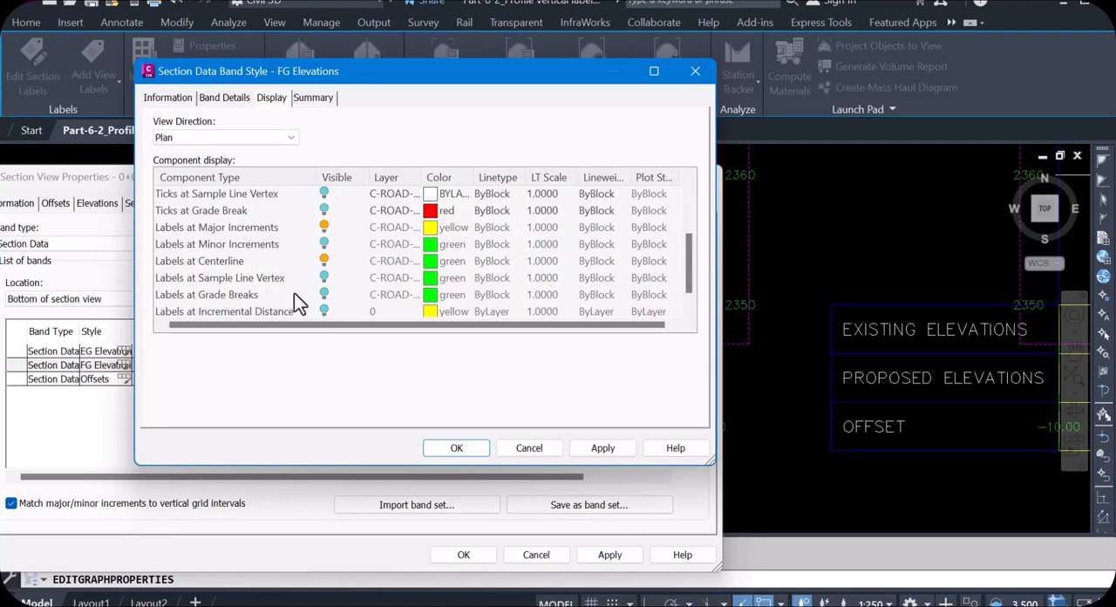
{"action": "scroll", "coordinate": [294, 293], "scroll_direction": "down", "scroll_amount": 1}
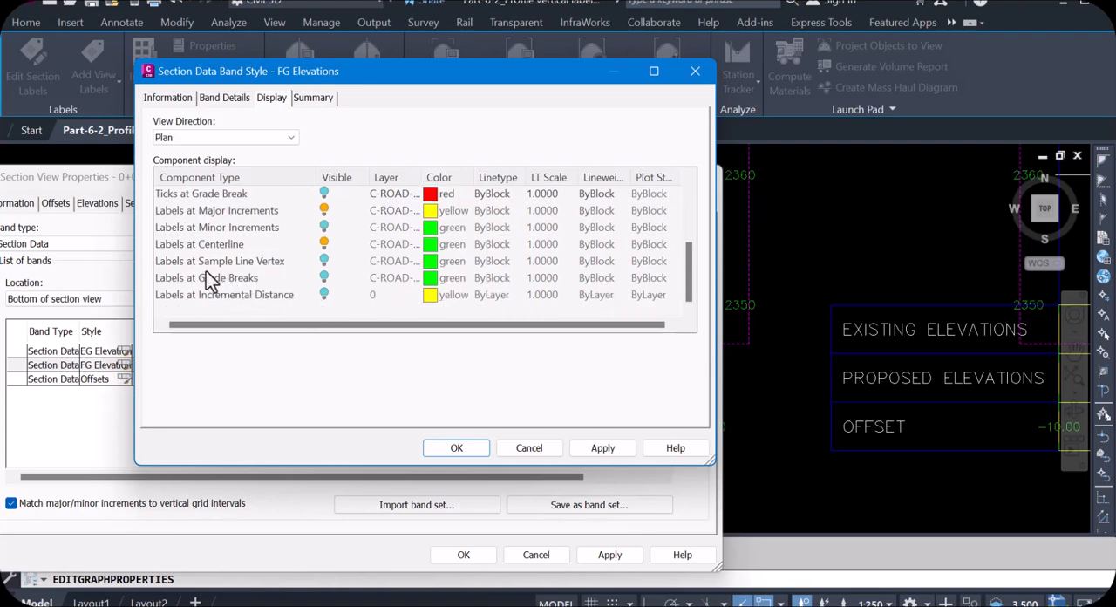
{"action": "left_click", "coordinate": [322, 260]}
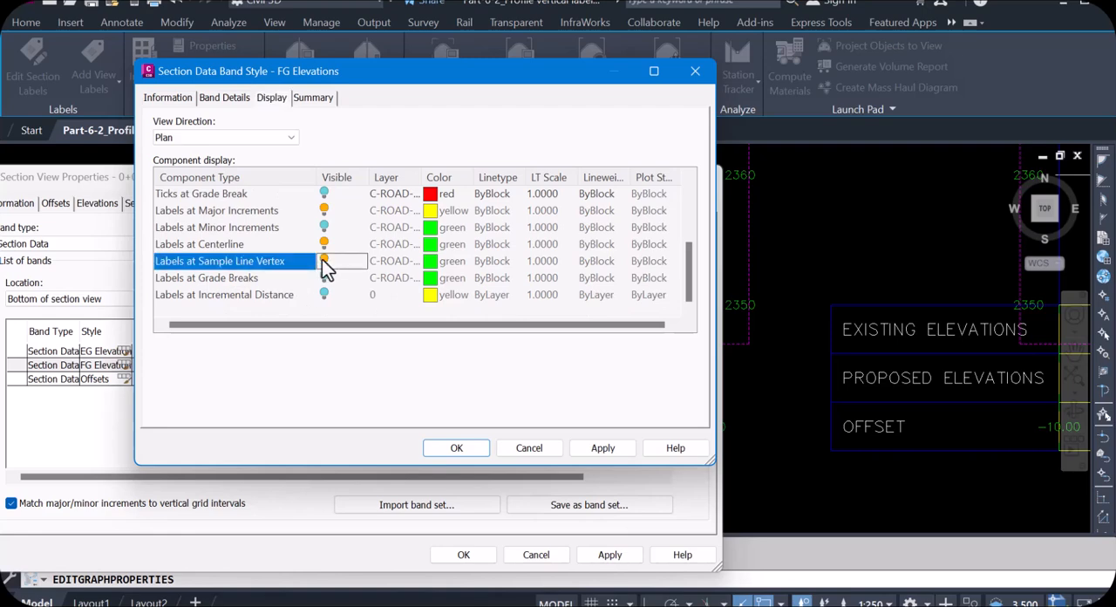
{"action": "left_click", "coordinate": [610, 449]}
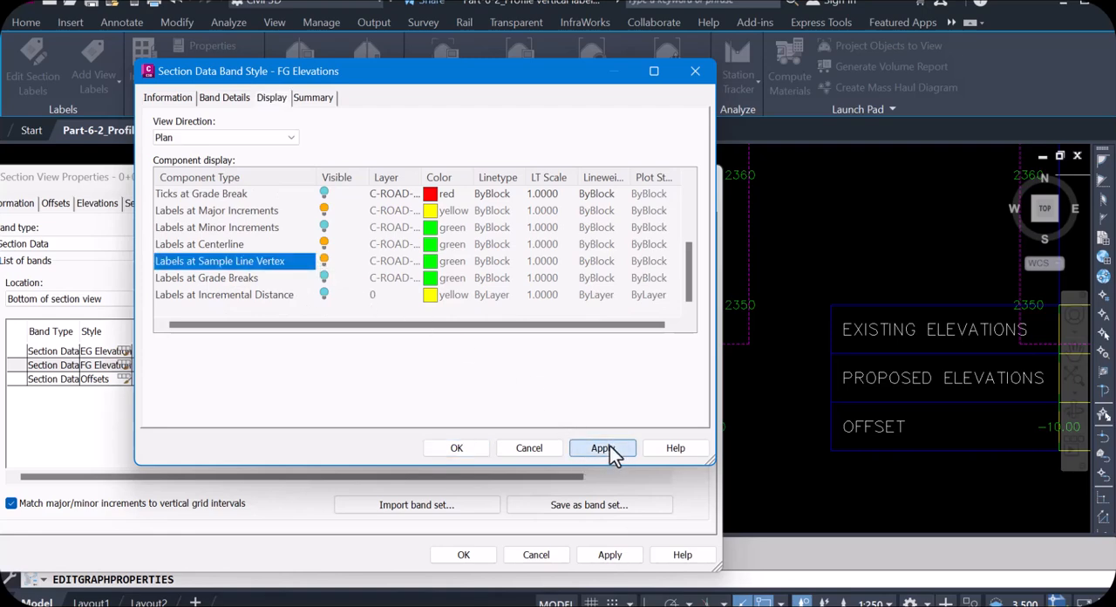
{"action": "left_click", "coordinate": [454, 448]}
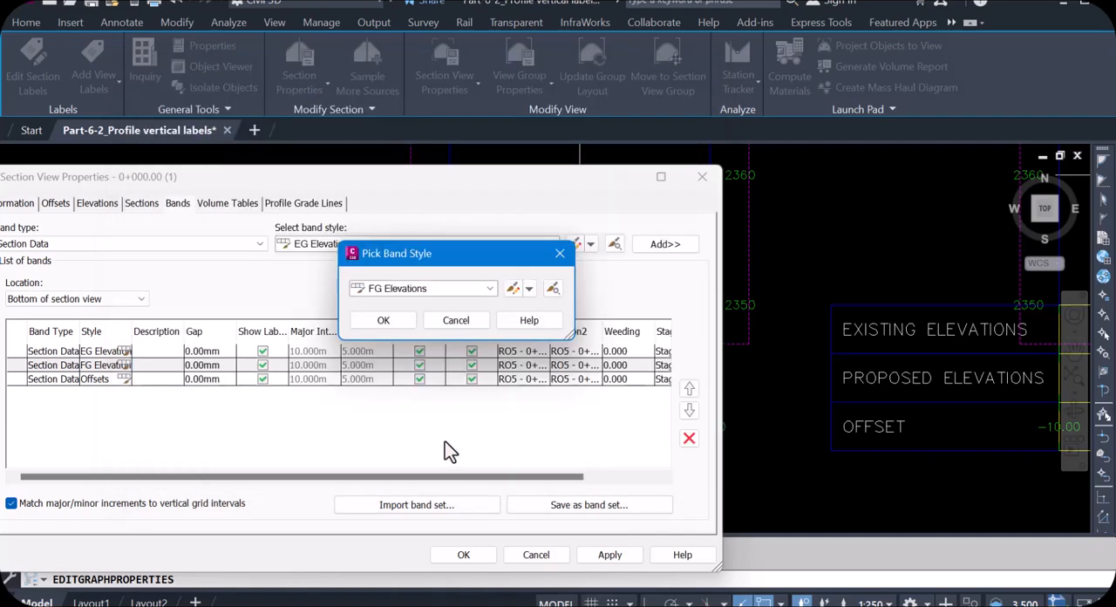
{"action": "left_click", "coordinate": [384, 320]}
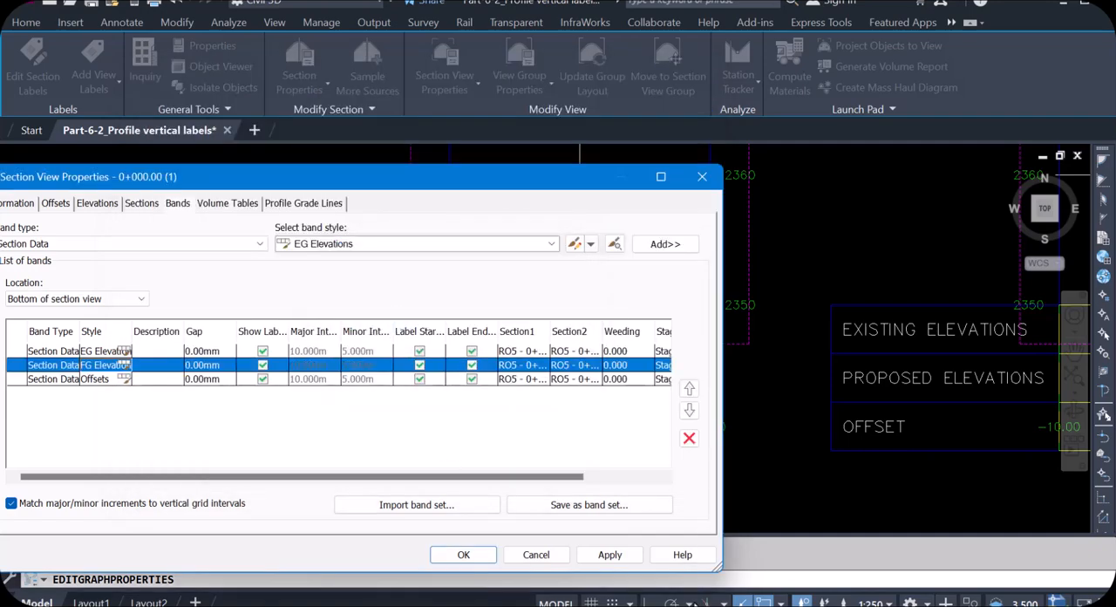
{"action": "left_click", "coordinate": [612, 558]}
{"action": "left_click", "coordinate": [463, 554]}
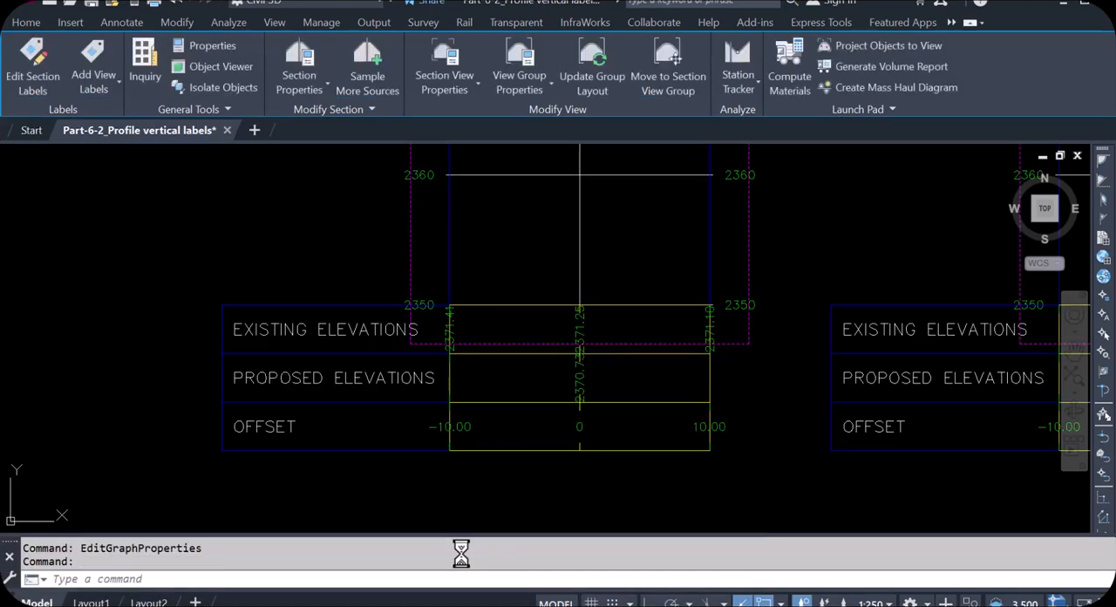
- Examine the elevation band labels of section 0+000.00 and its road cross-section from the centerline to both curbs
{"action": "scroll", "coordinate": [715, 360], "scroll_direction": "up", "scroll_amount": 4}
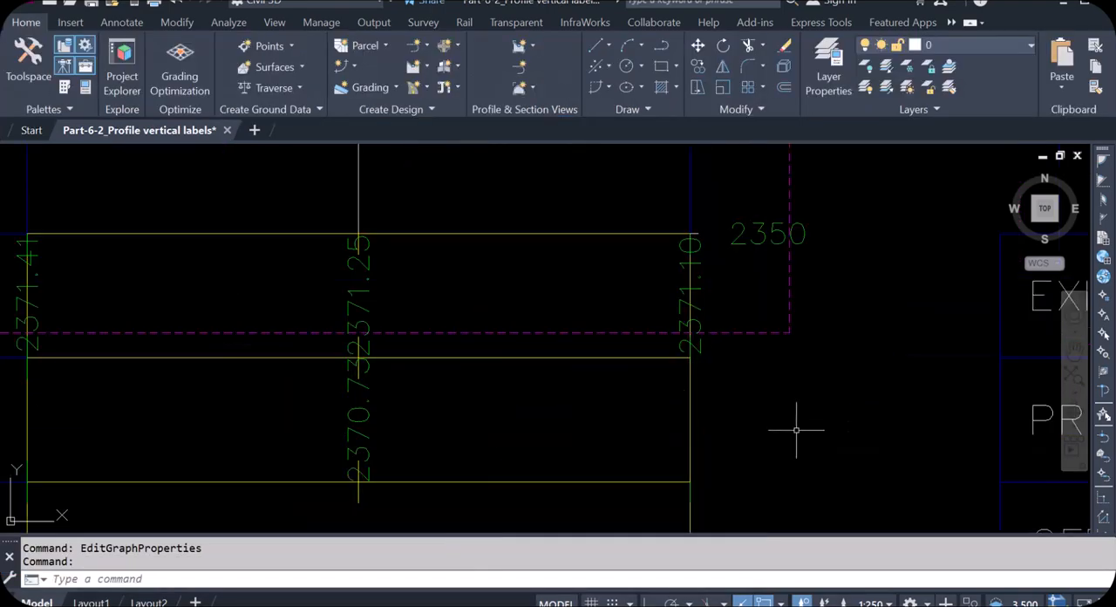
{"action": "scroll", "coordinate": [576, 423], "scroll_direction": "down", "scroll_amount": 6}
{"action": "scroll", "coordinate": [569, 389], "scroll_direction": "up", "scroll_amount": 3}
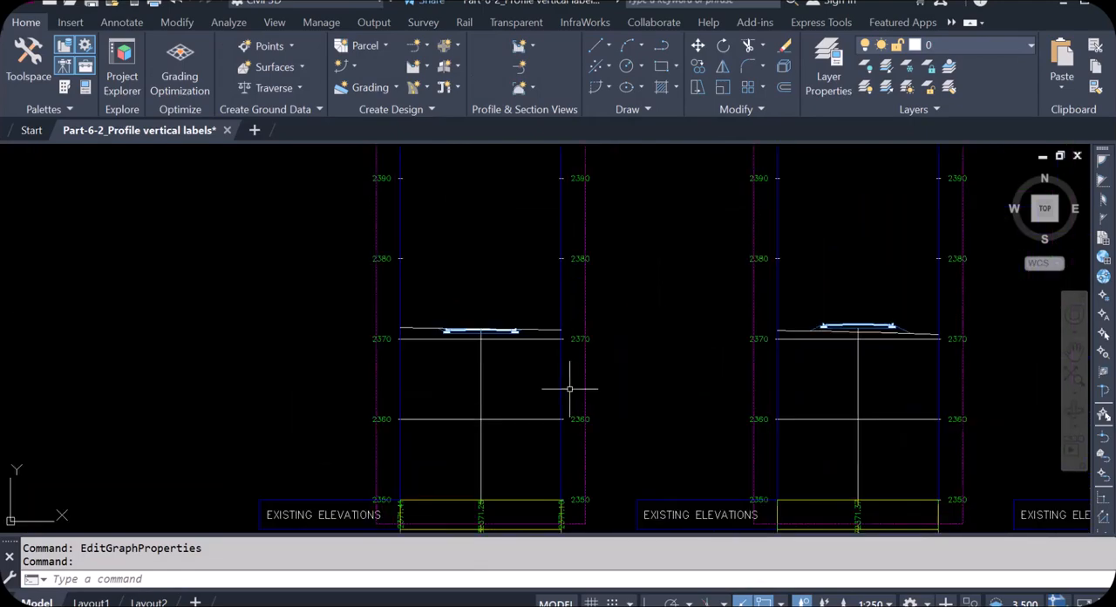
{"action": "scroll", "coordinate": [468, 324], "scroll_direction": "up", "scroll_amount": 8}
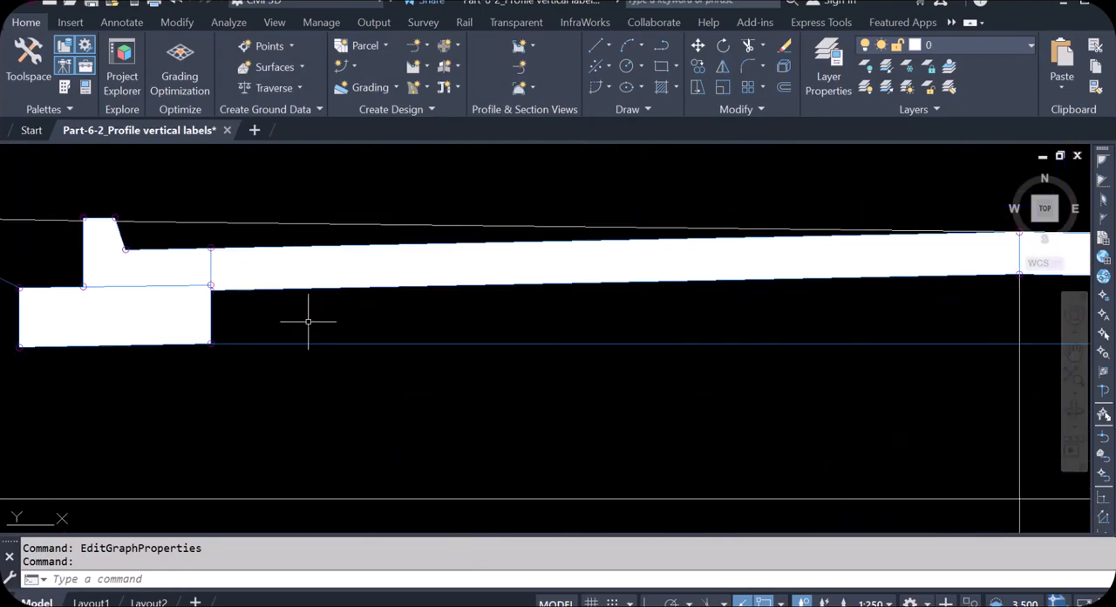
{"action": "scroll", "coordinate": [307, 321], "scroll_direction": "down", "scroll_amount": 2}
{"action": "scroll", "coordinate": [741, 309], "scroll_direction": "up", "scroll_amount": 2}
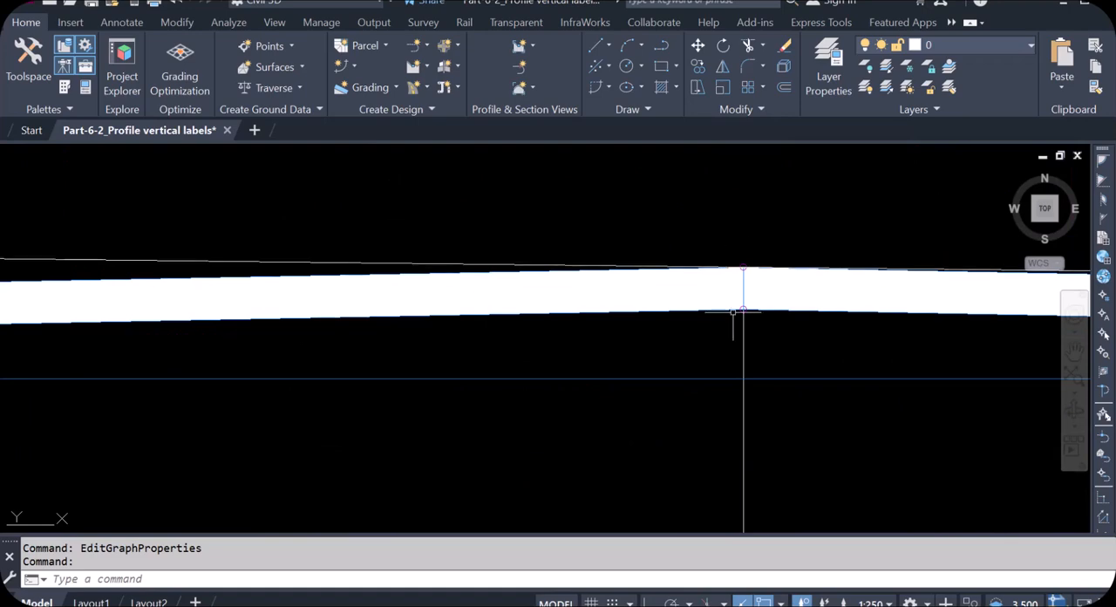
{"action": "scroll", "coordinate": [744, 385], "scroll_direction": "down", "scroll_amount": 3}
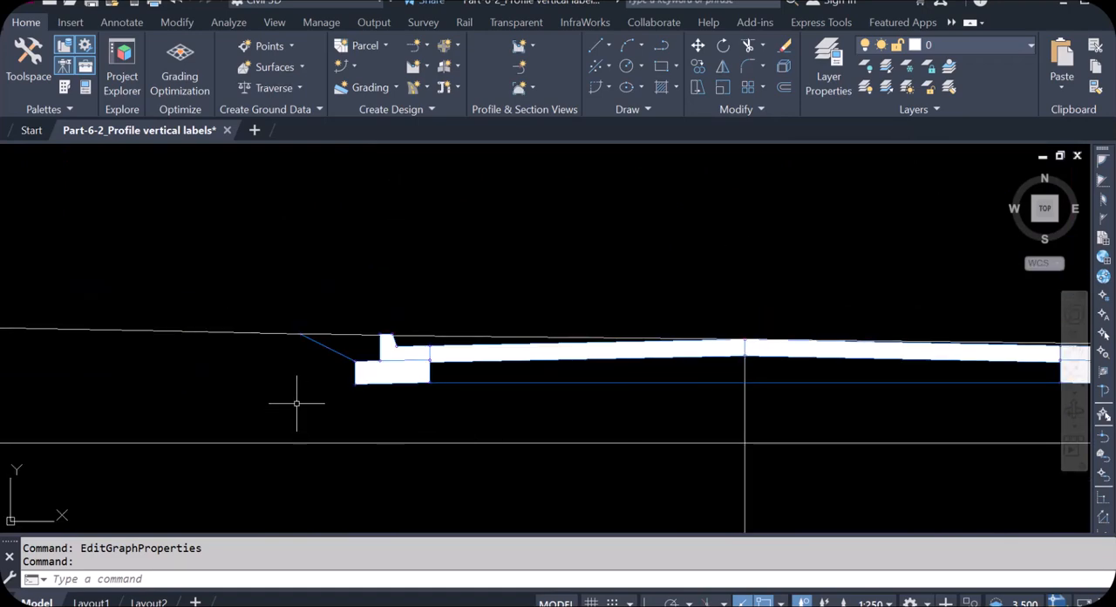
{"action": "scroll", "coordinate": [375, 384], "scroll_direction": "down", "scroll_amount": 3}
{"action": "scroll", "coordinate": [664, 385], "scroll_direction": "up", "scroll_amount": 3}
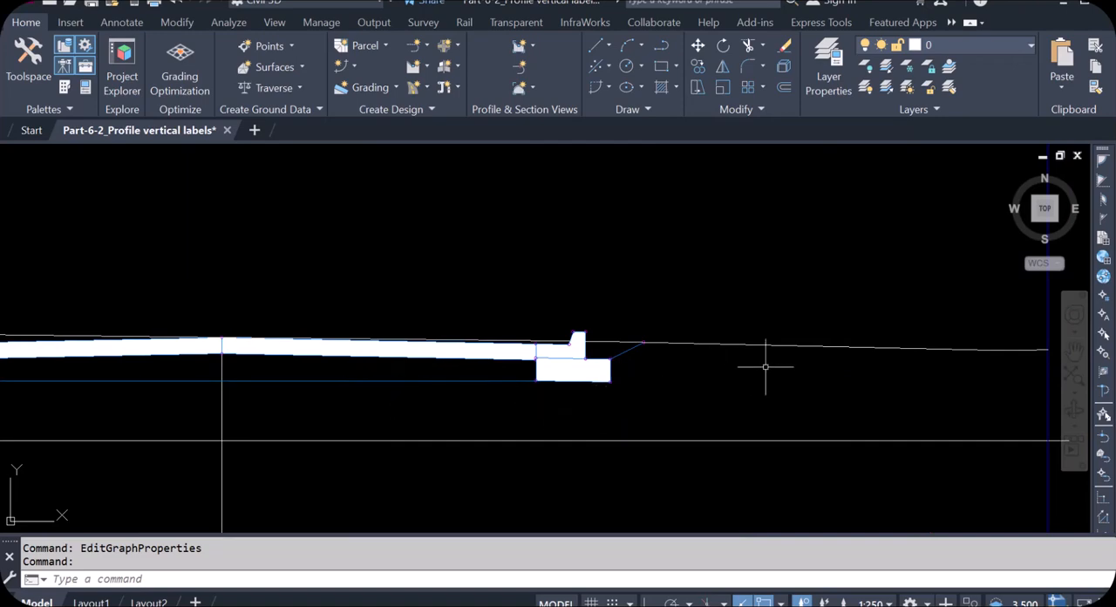
{"action": "scroll", "coordinate": [802, 366], "scroll_direction": "down", "scroll_amount": 2}
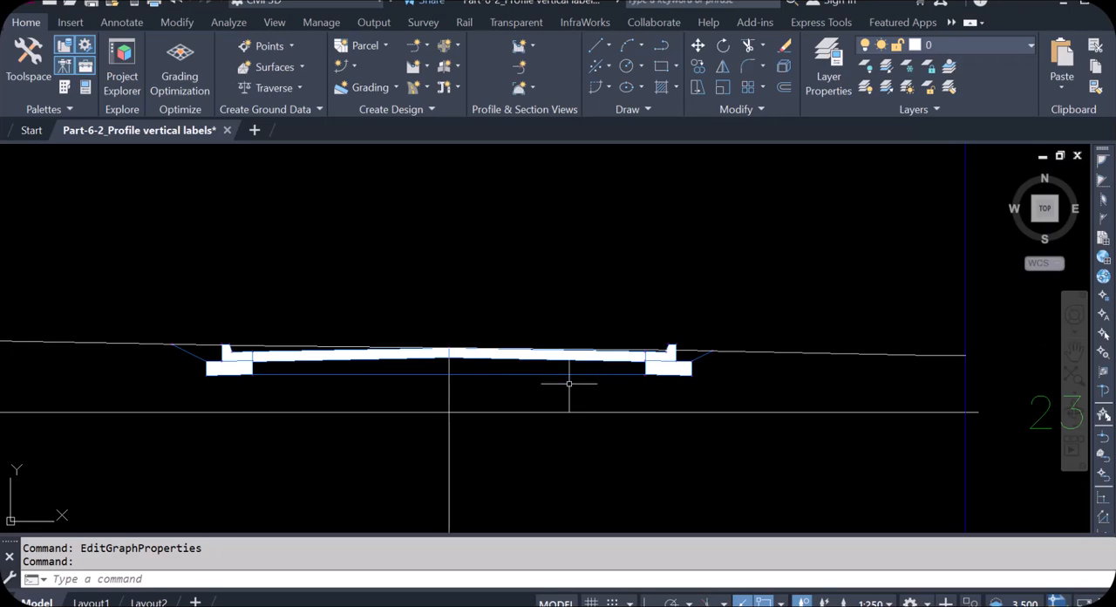
{"action": "scroll", "coordinate": [730, 407], "scroll_direction": "down", "scroll_amount": 5}
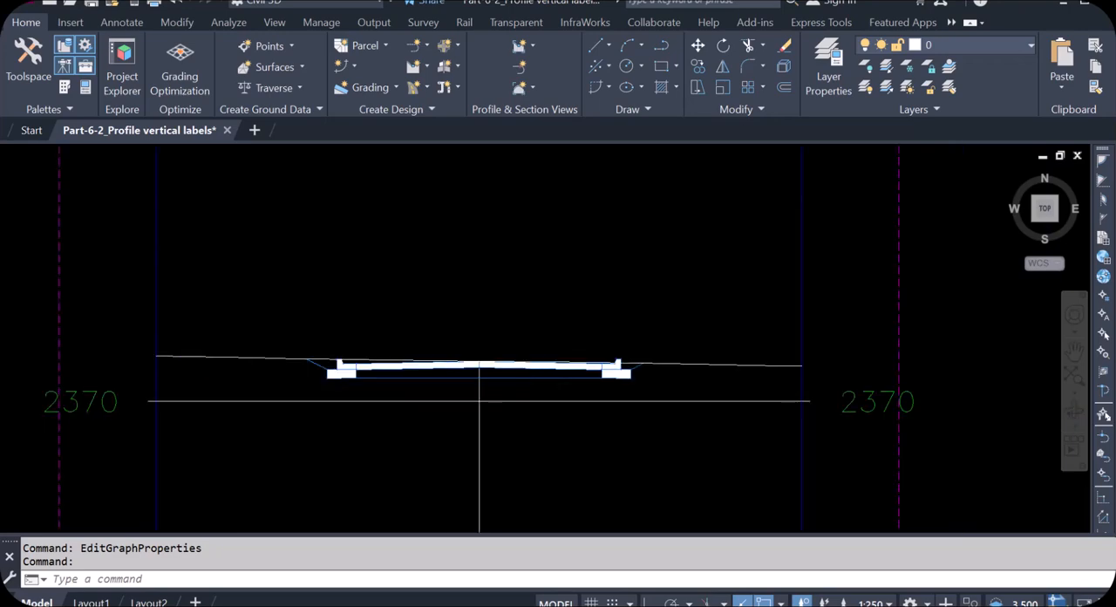
{"action": "scroll", "coordinate": [642, 424], "scroll_direction": "down", "scroll_amount": 2}
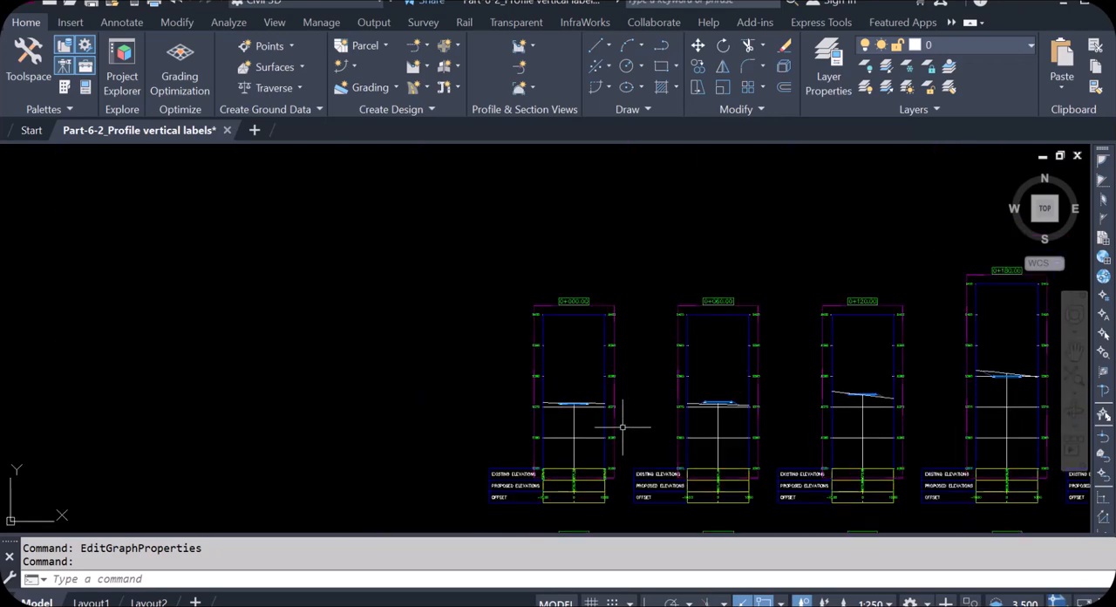
- Look over the band labels and layout of section view 0+000.00 and the neighbouring section views in the group
{"action": "scroll", "coordinate": [590, 495], "scroll_direction": "up", "scroll_amount": 3}
{"action": "scroll", "coordinate": [592, 494], "scroll_direction": "down", "scroll_amount": 2}
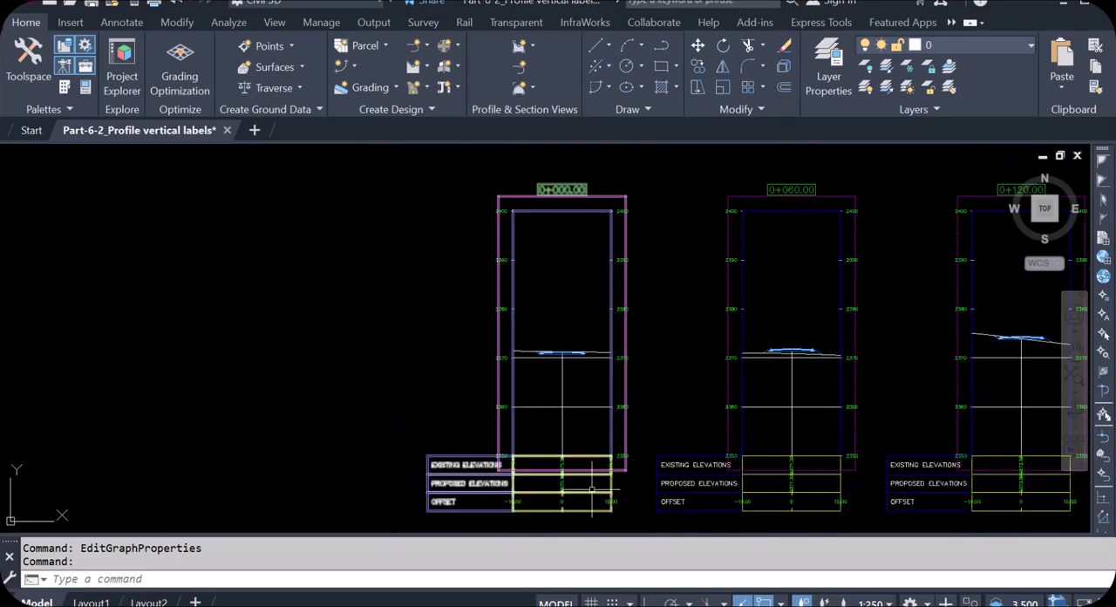
{"action": "scroll", "coordinate": [592, 494], "scroll_direction": "down", "scroll_amount": 4}
{"action": "scroll", "coordinate": [556, 342], "scroll_direction": "up", "scroll_amount": 6}
{"action": "scroll", "coordinate": [556, 342], "scroll_direction": "up", "scroll_amount": 4}
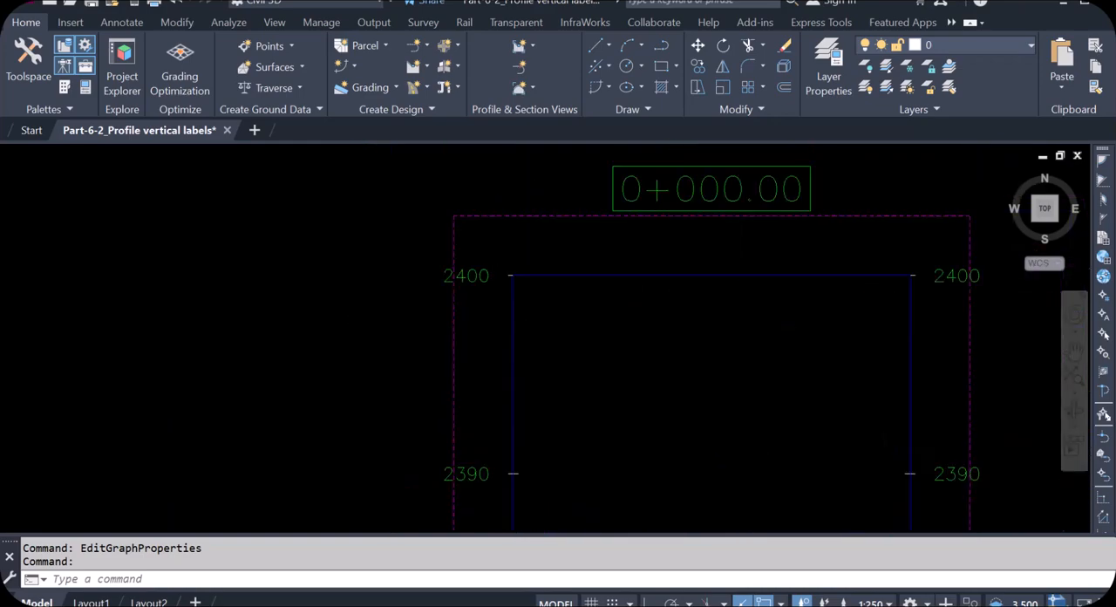
{"action": "scroll", "coordinate": [543, 306], "scroll_direction": "down", "scroll_amount": 2}
{"action": "scroll", "coordinate": [630, 279], "scroll_direction": "down", "scroll_amount": 4}
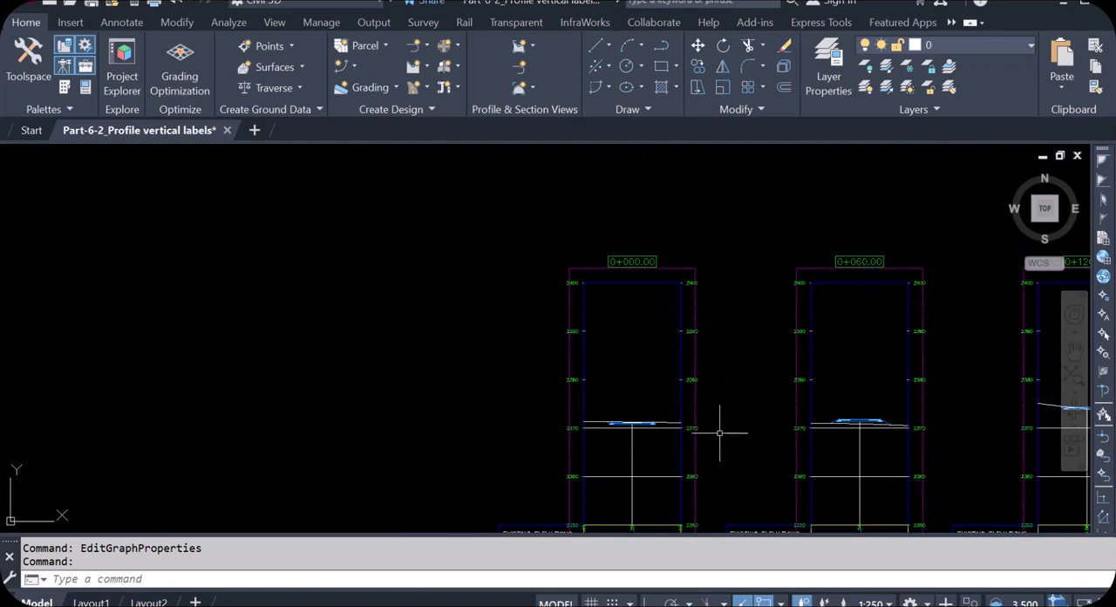
{"action": "scroll", "coordinate": [688, 329], "scroll_direction": "up", "scroll_amount": 4}
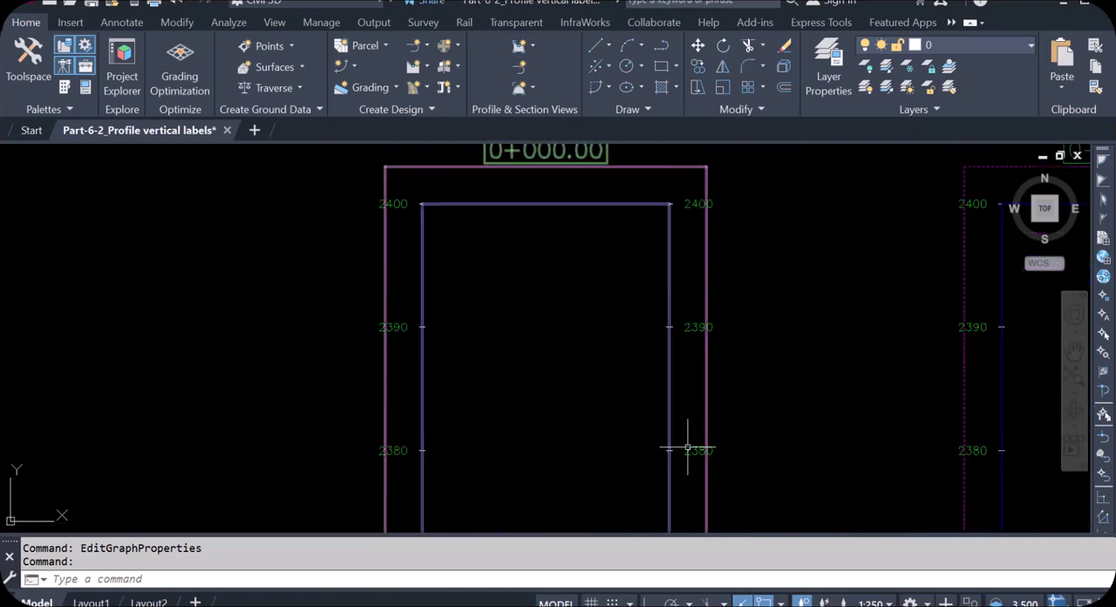
{"action": "scroll", "coordinate": [504, 301], "scroll_direction": "down", "scroll_amount": 8}
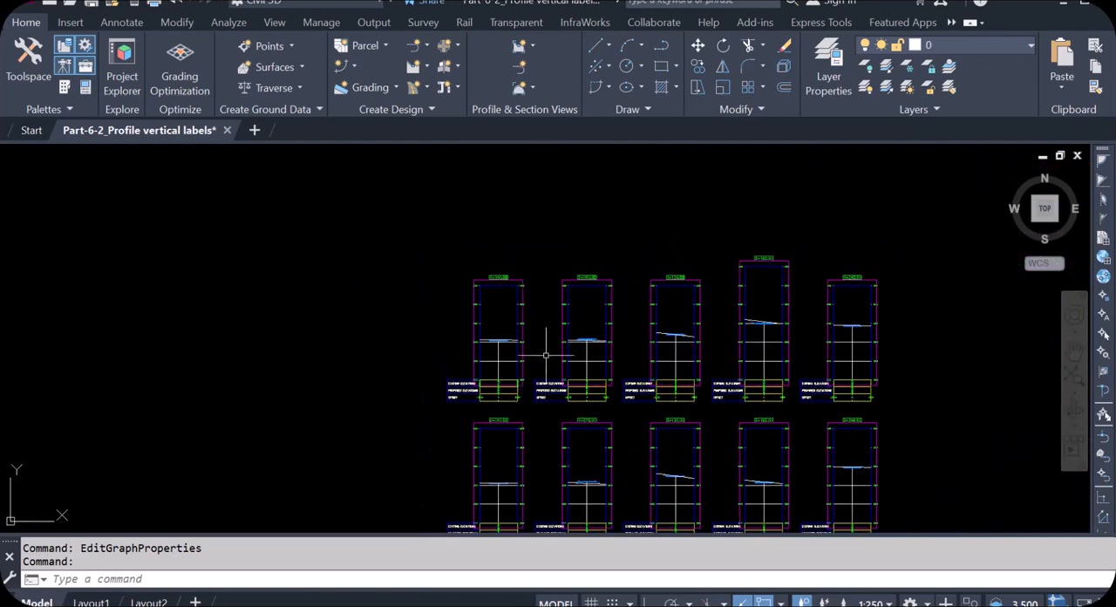
{"action": "scroll", "coordinate": [502, 346], "scroll_direction": "down", "scroll_amount": 2}
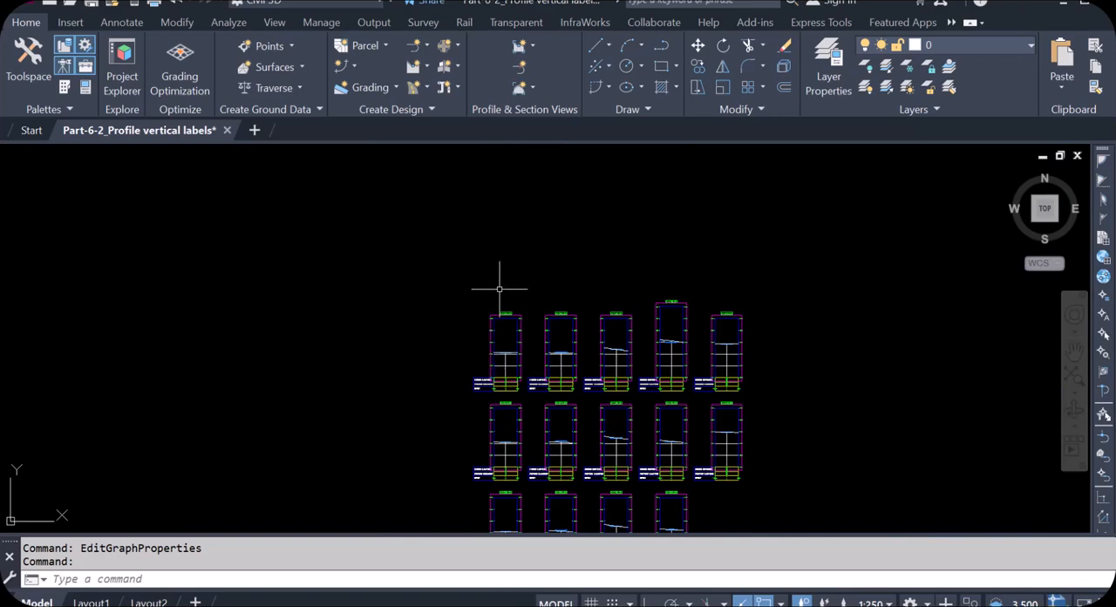
{"action": "scroll", "coordinate": [501, 291], "scroll_direction": "down", "scroll_amount": 1}
{"action": "scroll", "coordinate": [462, 309], "scroll_direction": "up", "scroll_amount": 5}
{"action": "scroll", "coordinate": [444, 312], "scroll_direction": "up", "scroll_amount": 4}
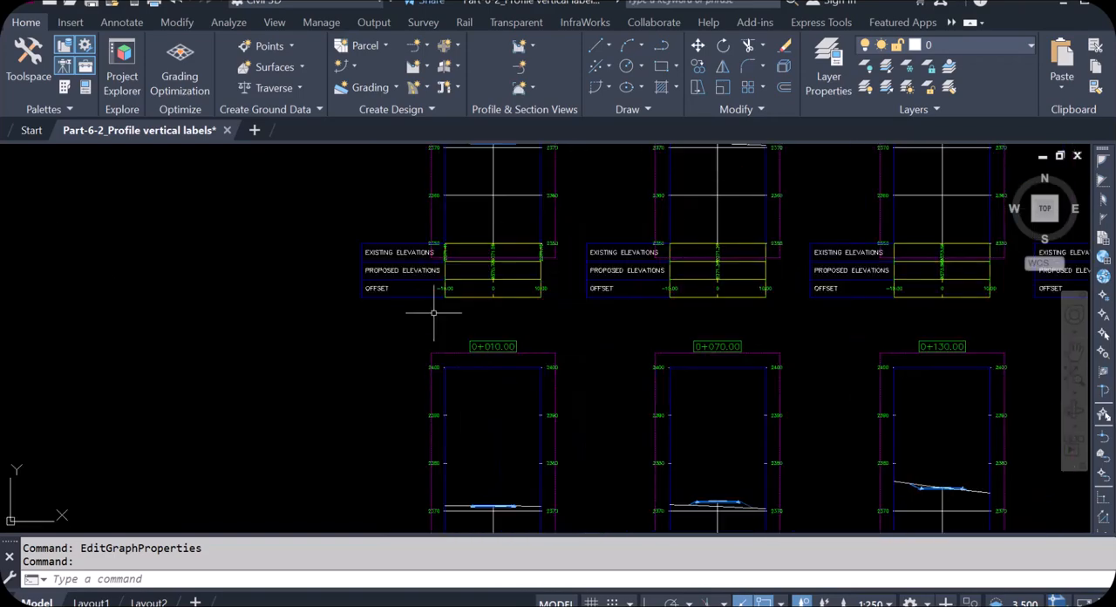
{"action": "scroll", "coordinate": [438, 308], "scroll_direction": "down", "scroll_amount": 5}
{"action": "scroll", "coordinate": [475, 309], "scroll_direction": "up", "scroll_amount": 2}
{"action": "scroll", "coordinate": [481, 308], "scroll_direction": "down", "scroll_amount": 4}
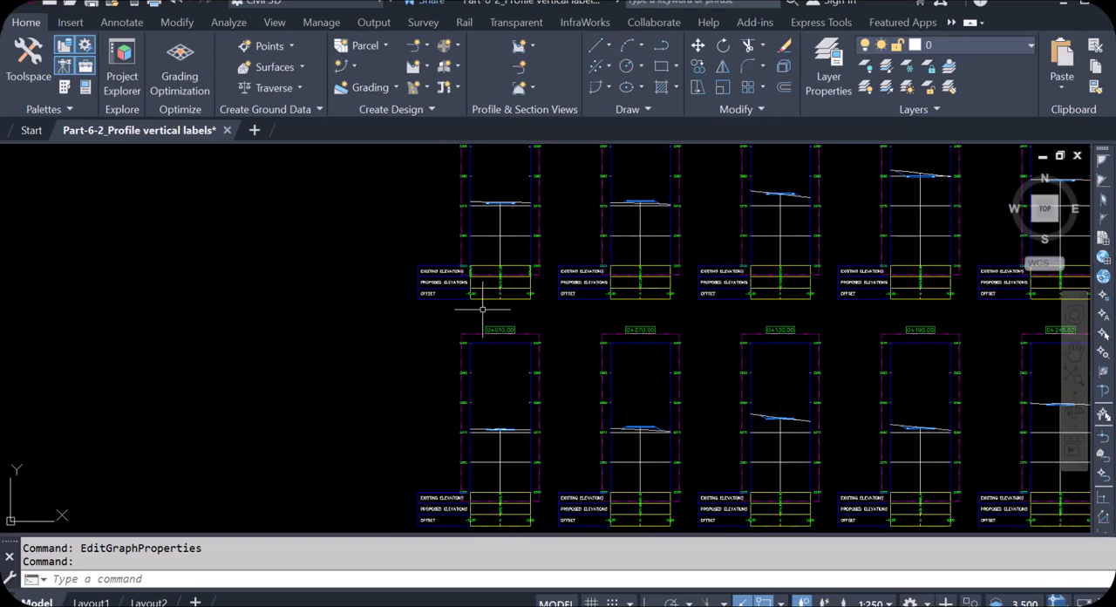
- Start Compute Materials from sample line 0+010.00, picking alignment RO5 and its RO5 sample line group in the drawing
{"action": "scroll", "coordinate": [262, 305], "scroll_direction": "up", "scroll_amount": 3}
{"action": "scroll", "coordinate": [262, 279], "scroll_direction": "up", "scroll_amount": 5}
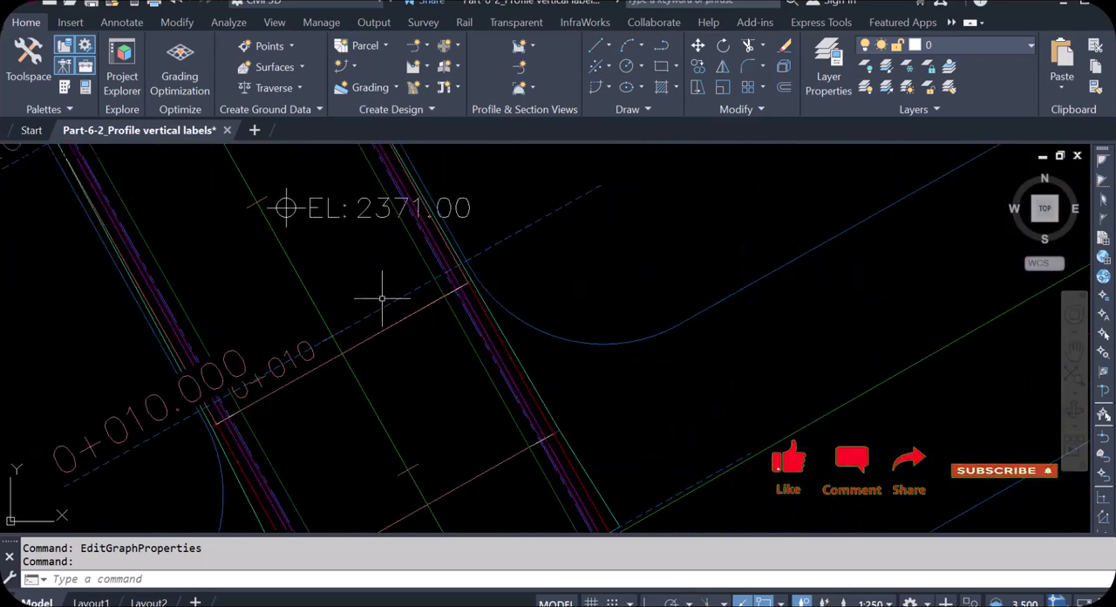
{"action": "left_click", "coordinate": [381, 308]}
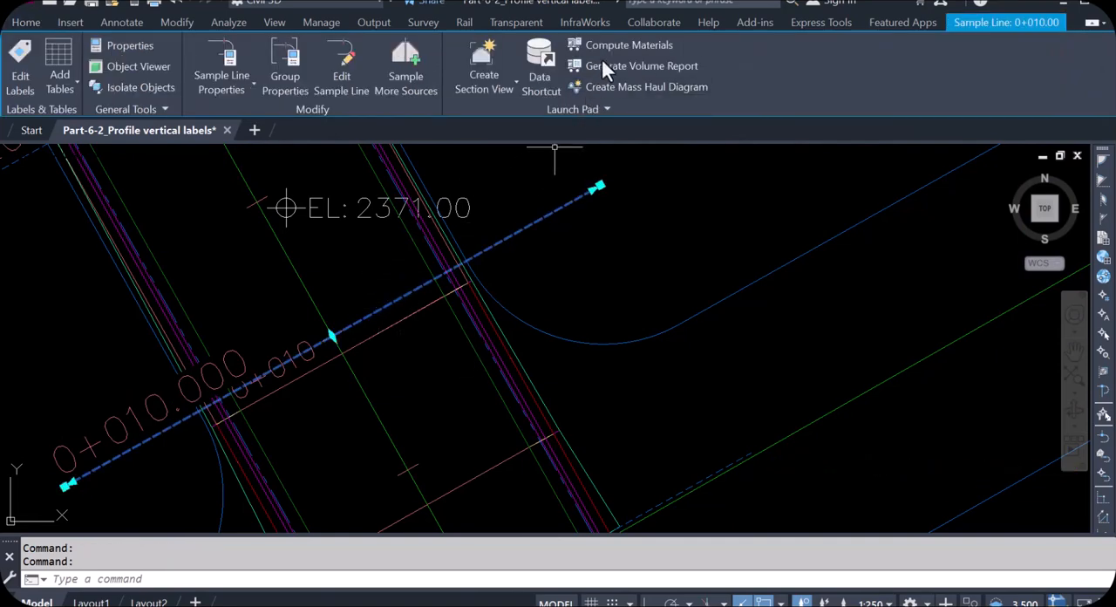
{"action": "left_click", "coordinate": [649, 48]}
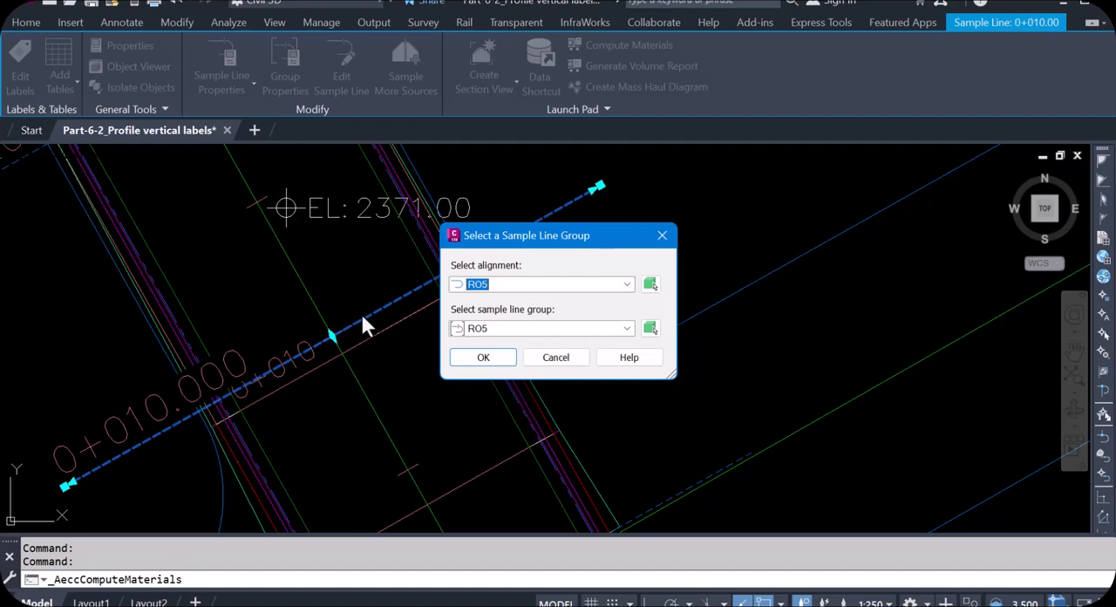
{"action": "left_click", "coordinate": [650, 286]}
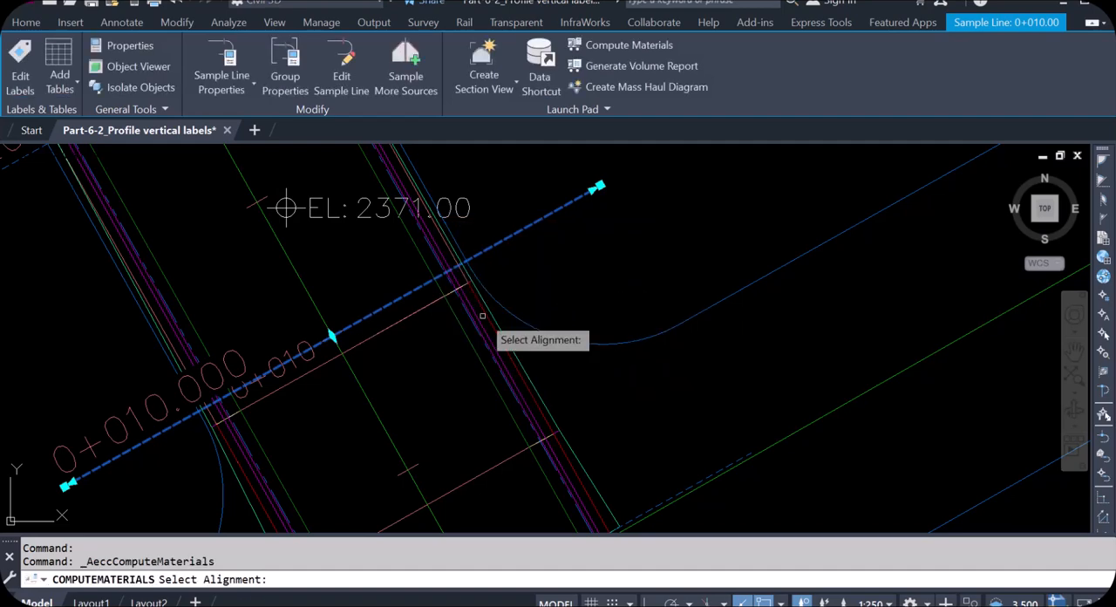
{"action": "left_click", "coordinate": [359, 378]}
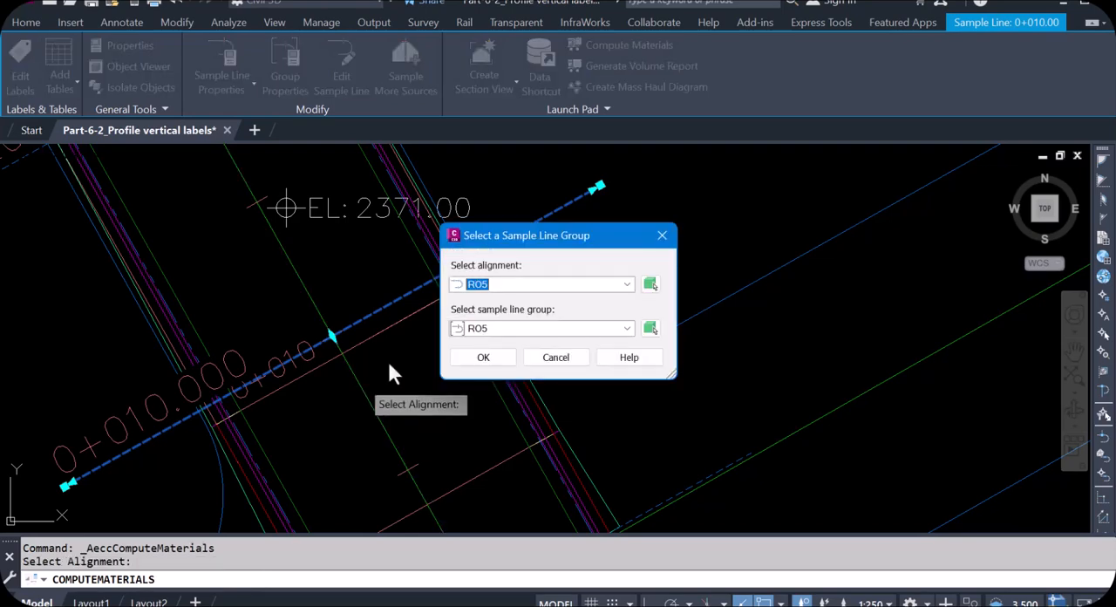
{"action": "left_click", "coordinate": [651, 329]}
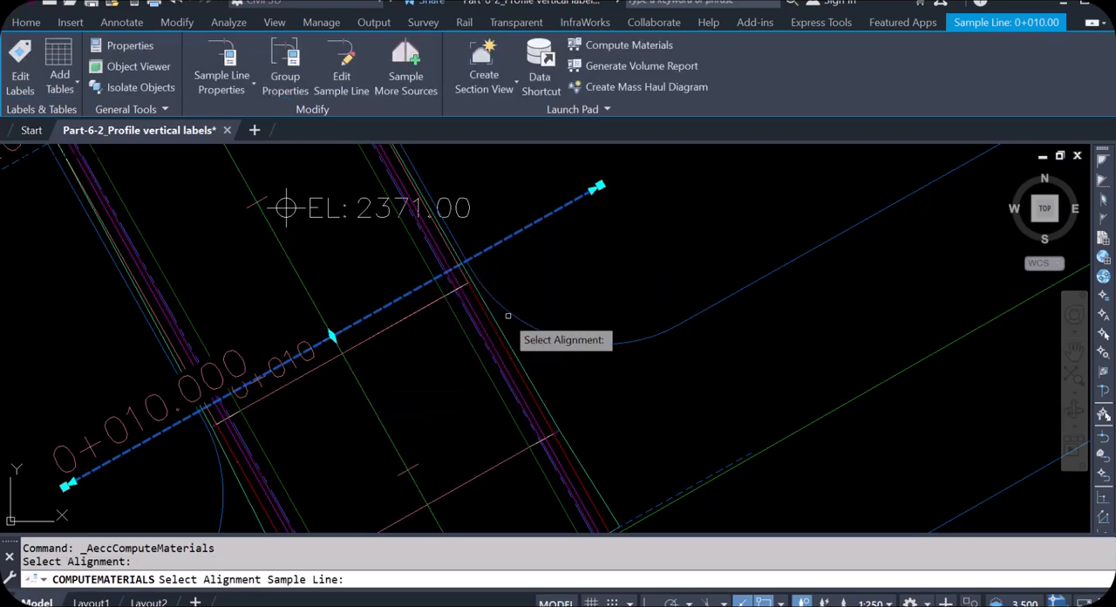
{"action": "left_click", "coordinate": [413, 293]}
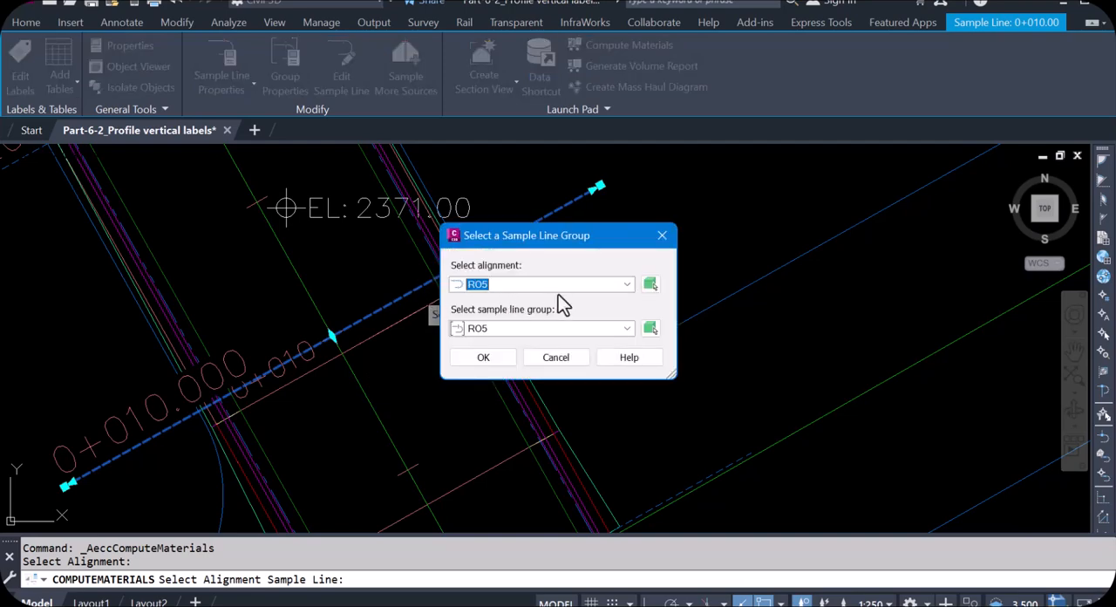
{"action": "left_click", "coordinate": [502, 360]}
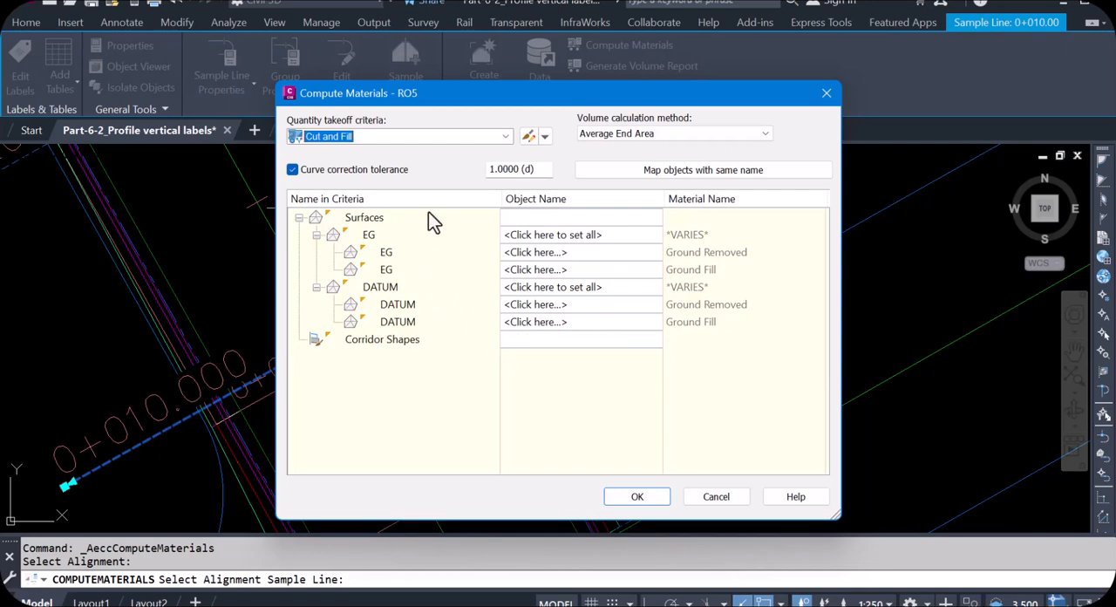
- Compute materials with the Earthworks criteria, mapping Existing Ground to GLS and Datum to RO5 RO5 - (1)
{"action": "left_click", "coordinate": [506, 137]}
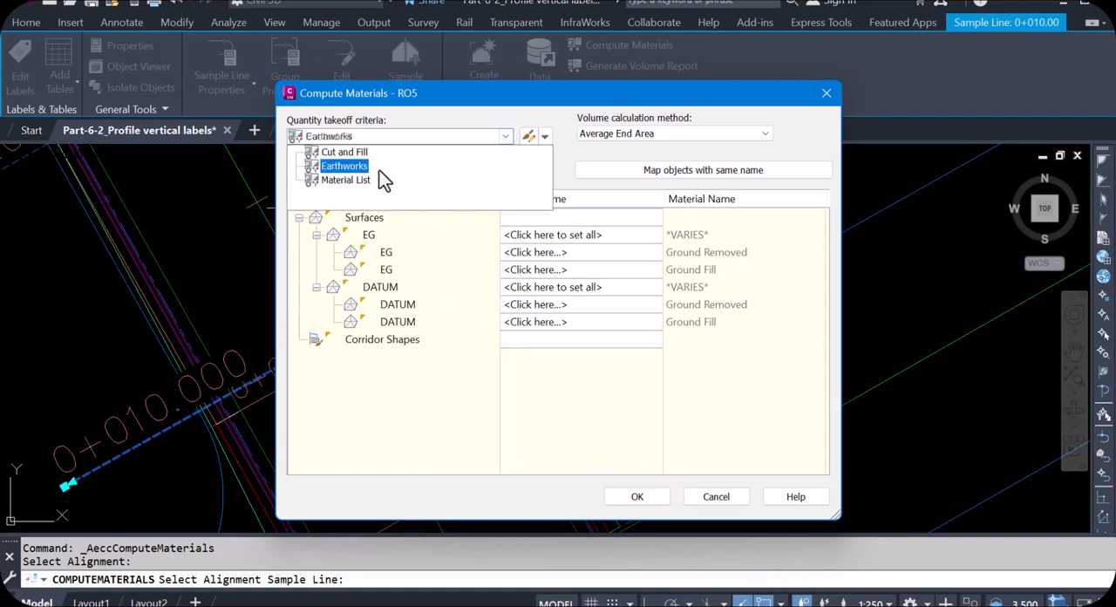
{"action": "left_click", "coordinate": [356, 167]}
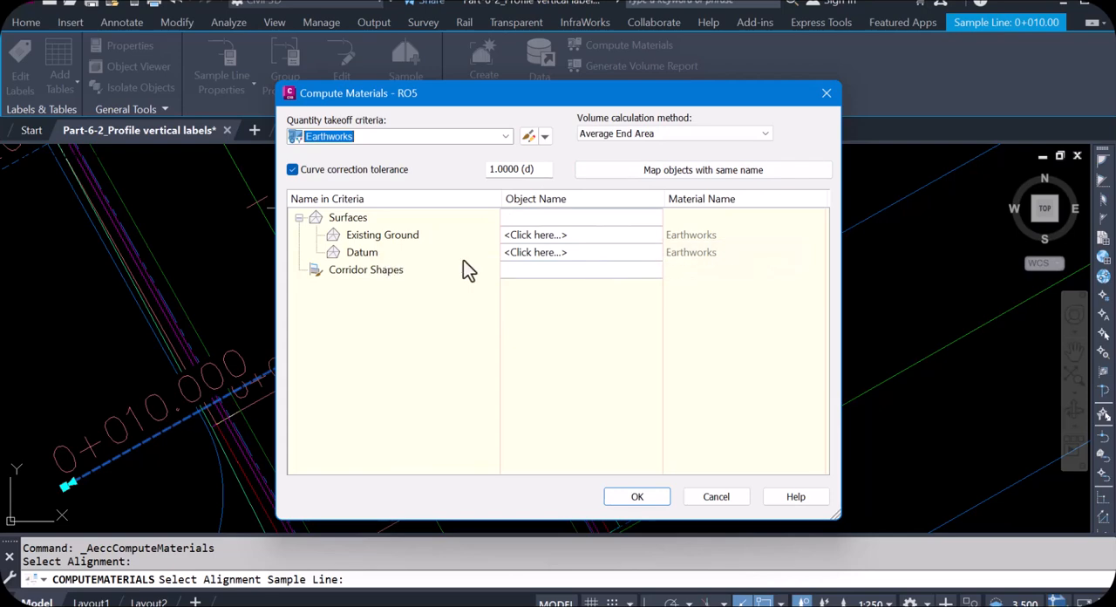
{"action": "left_click", "coordinate": [623, 237]}
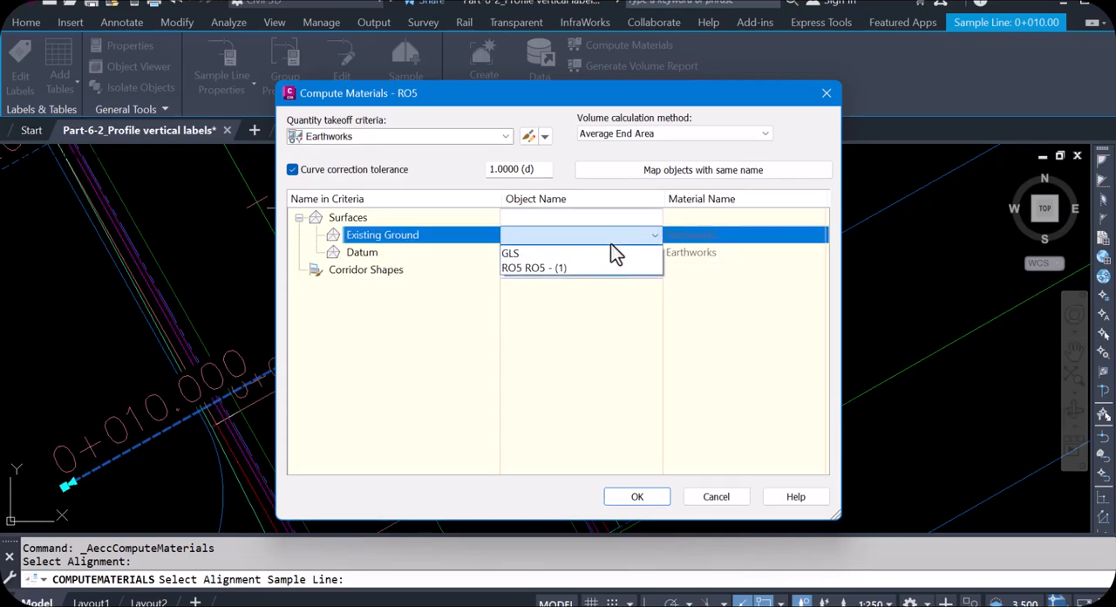
{"action": "left_click", "coordinate": [518, 255]}
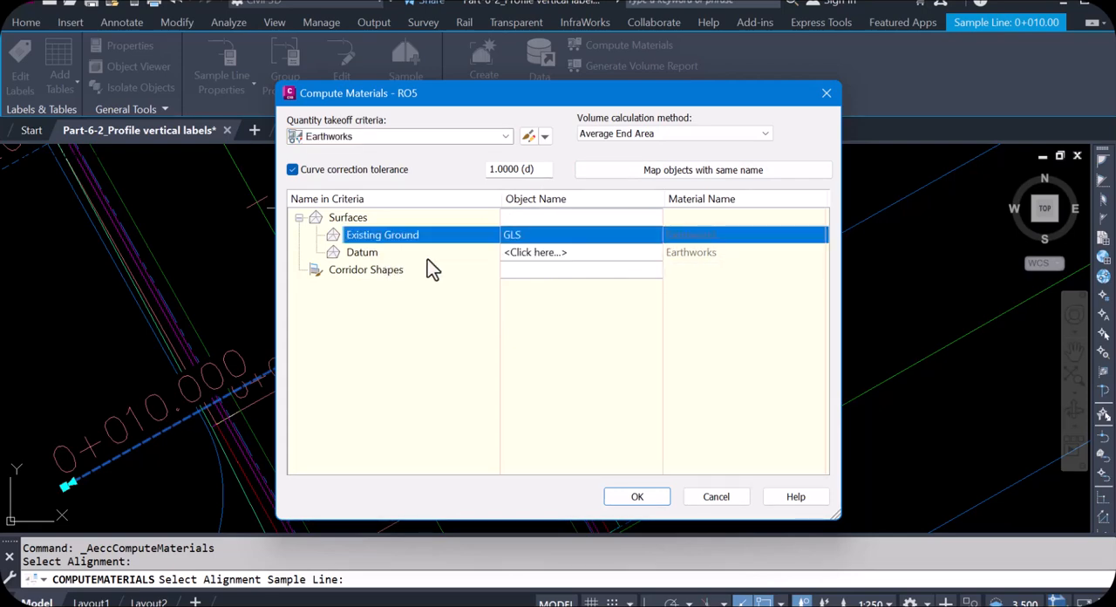
{"action": "left_click", "coordinate": [541, 251]}
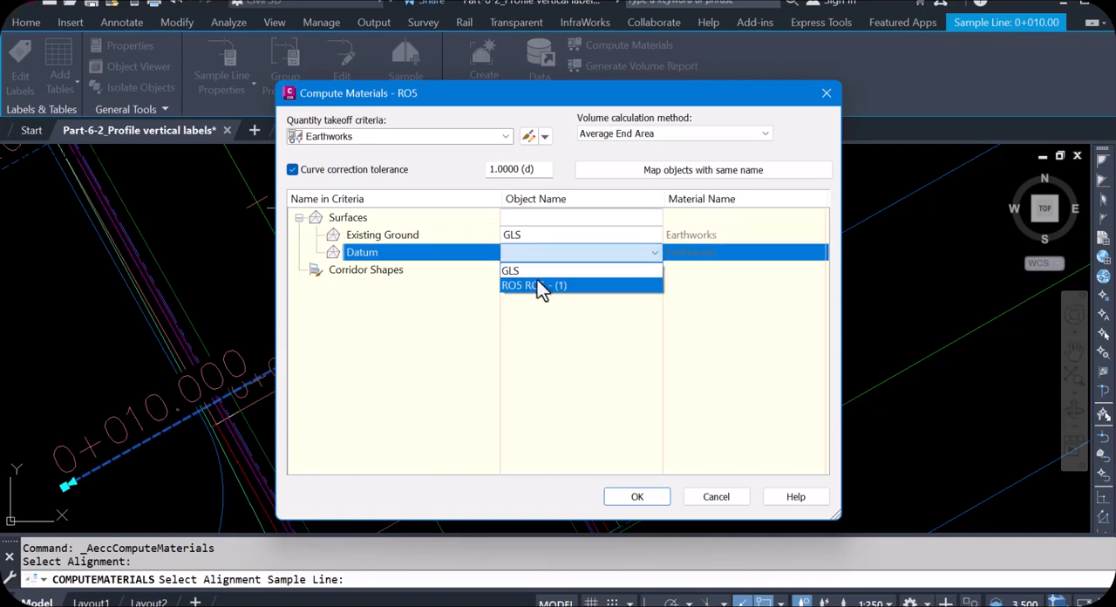
{"action": "left_click", "coordinate": [538, 286]}
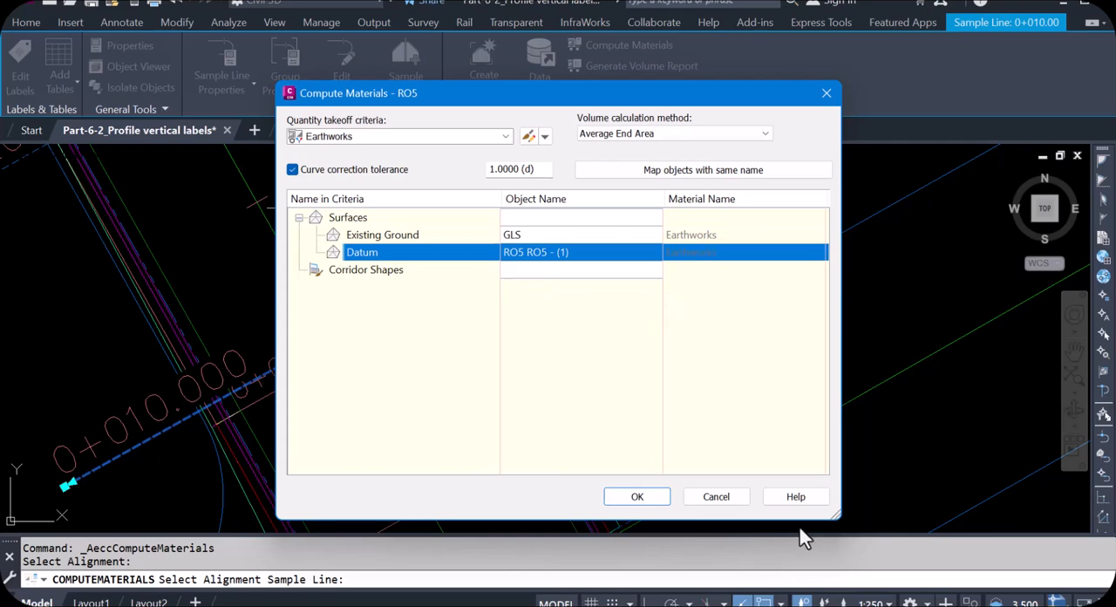
{"action": "left_click", "coordinate": [646, 499]}
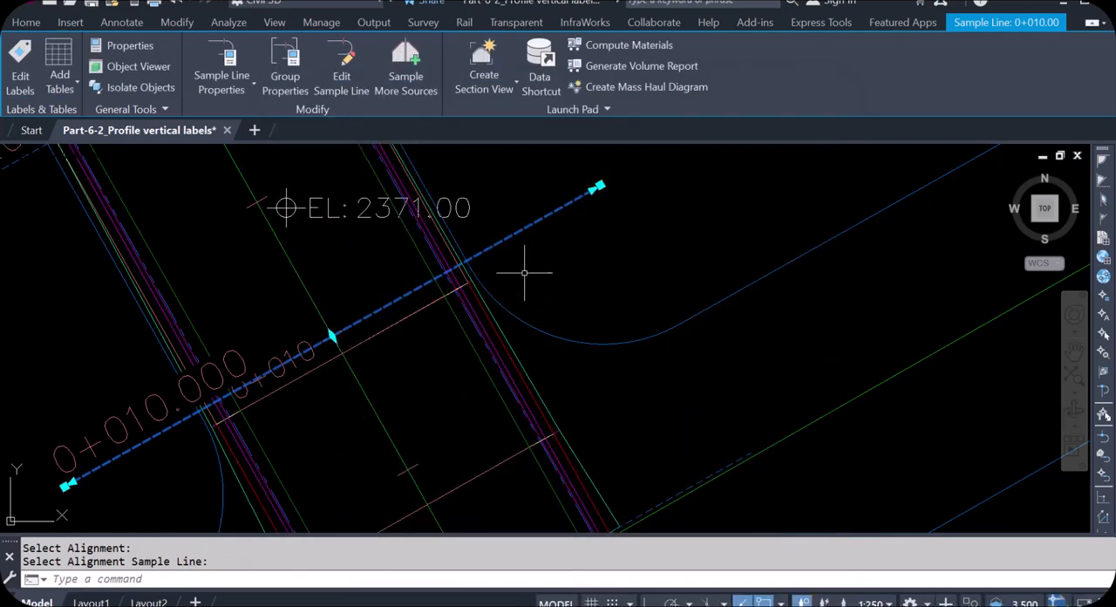
- Reopen the material list of the RO5 sample line group and set the data type for defining materials to Corridor Shape
{"action": "left_click", "coordinate": [595, 43]}
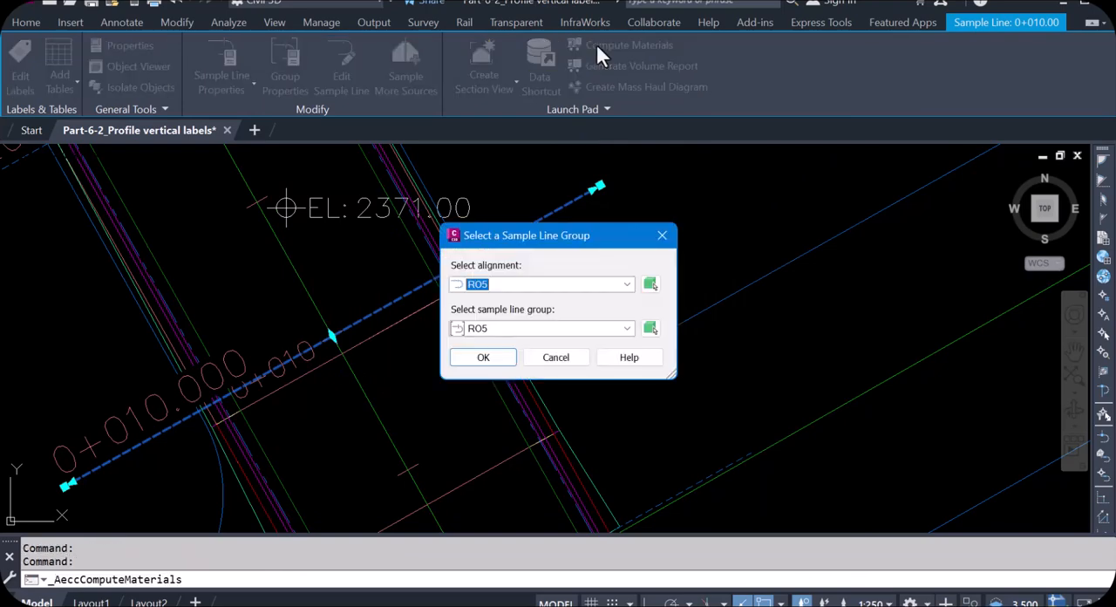
{"action": "left_click", "coordinate": [501, 360]}
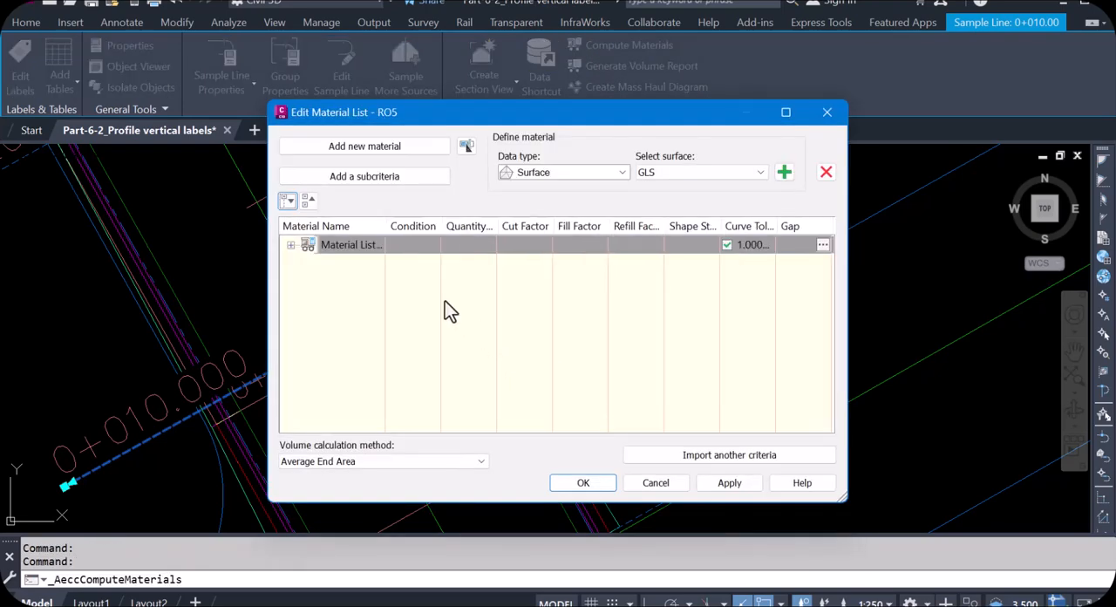
{"action": "left_click", "coordinate": [290, 244]}
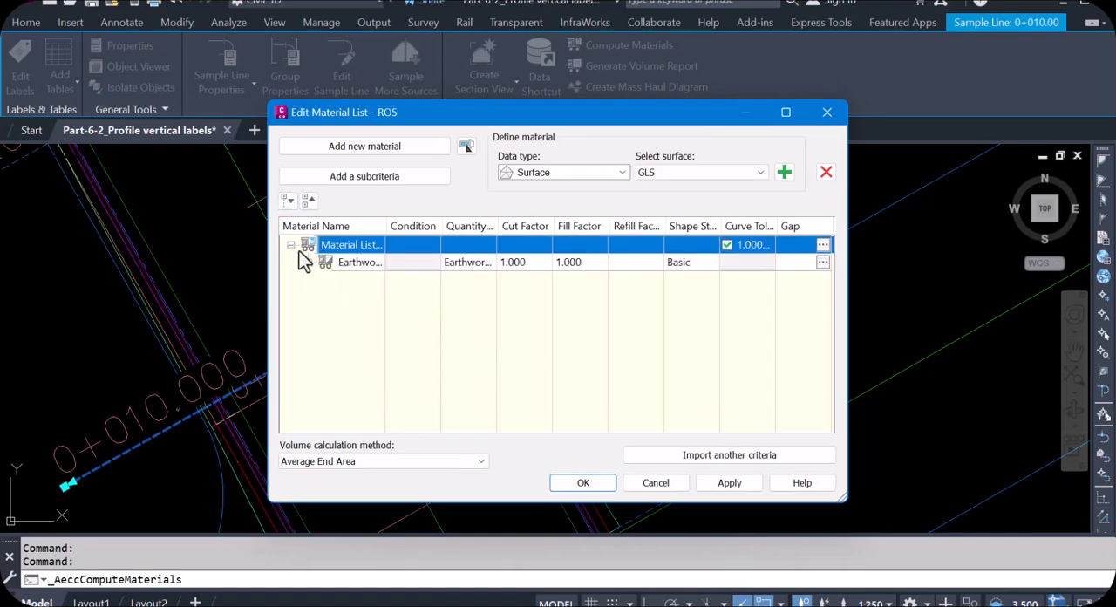
{"action": "left_click", "coordinate": [289, 245]}
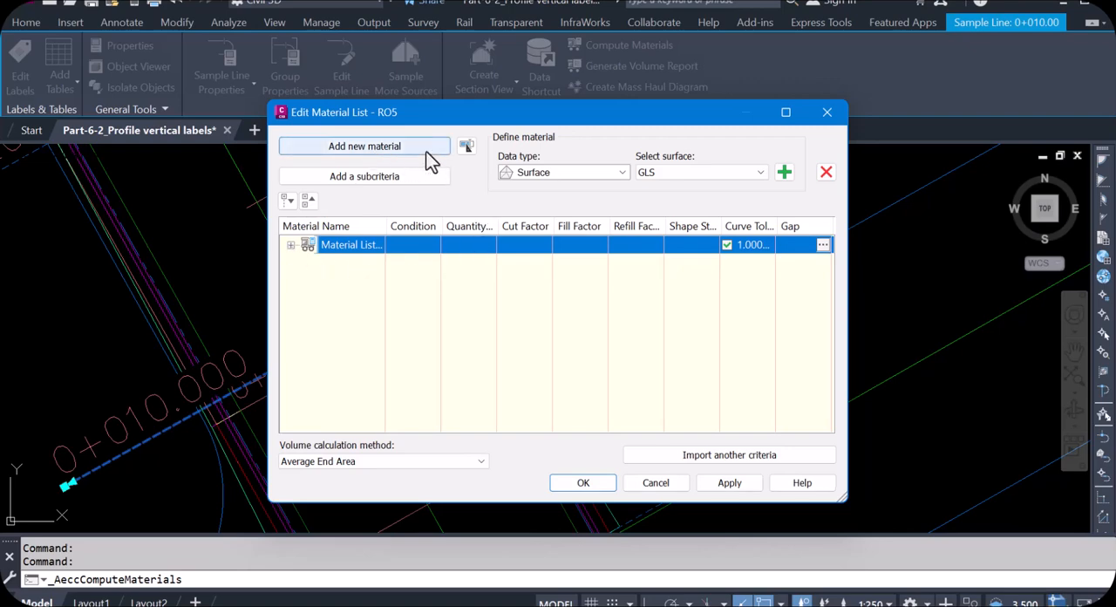
{"action": "left_click", "coordinate": [622, 172]}
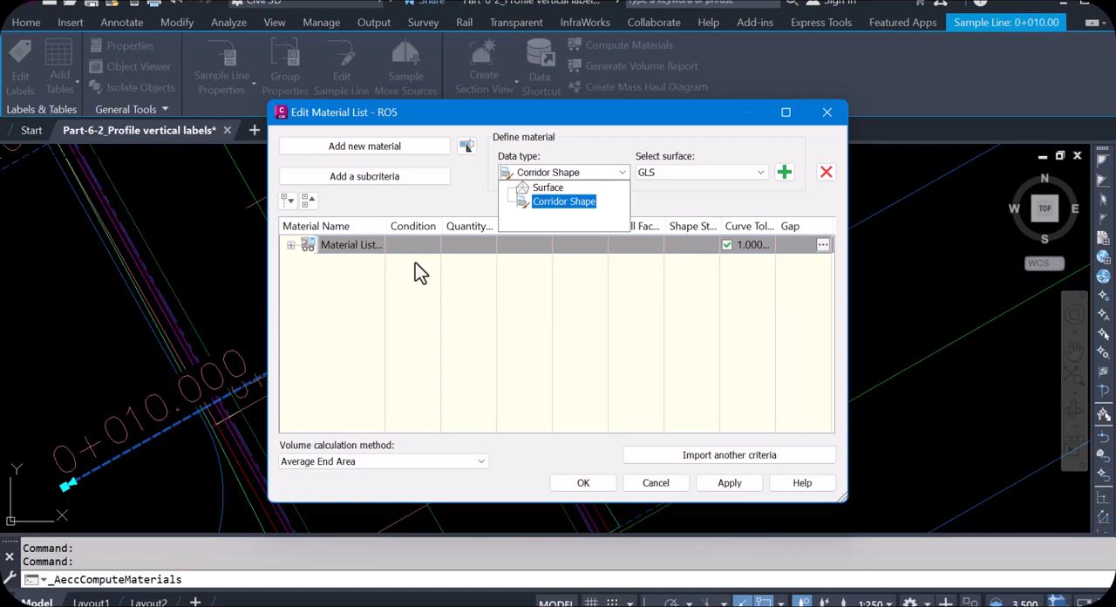
{"action": "left_click", "coordinate": [578, 204]}
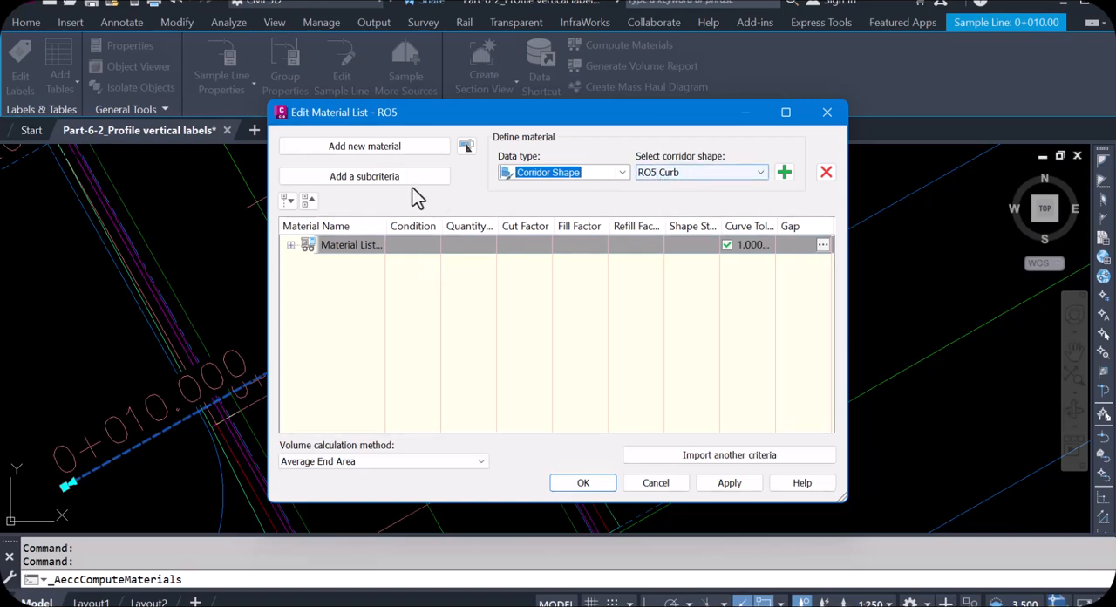
- Add a new material to the list with quantity type Structures and shape style Curb
{"action": "left_click", "coordinate": [388, 154]}
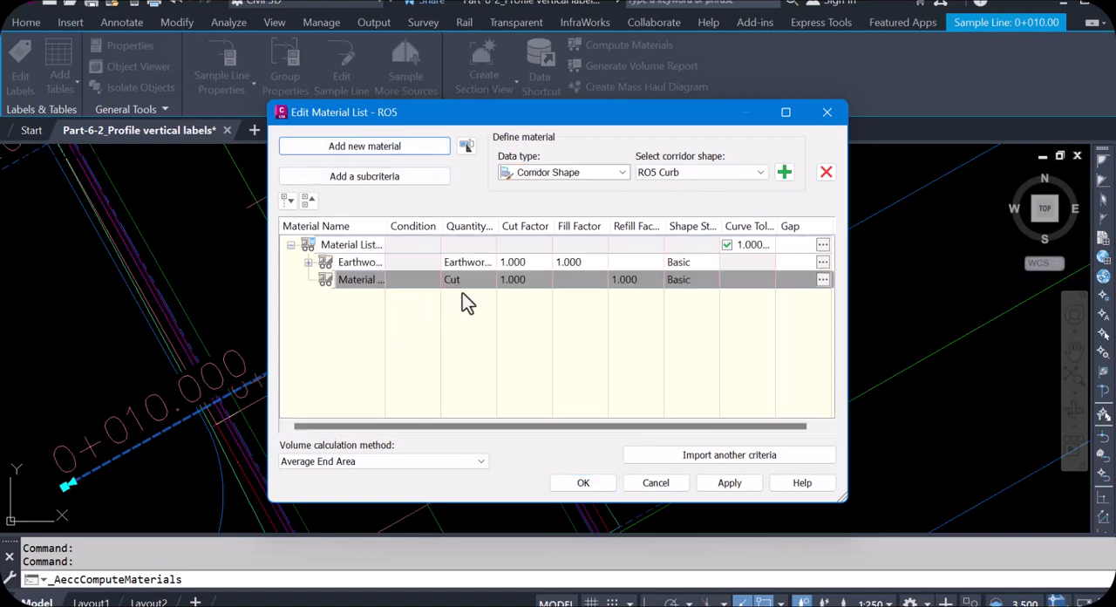
{"action": "left_click", "coordinate": [474, 281]}
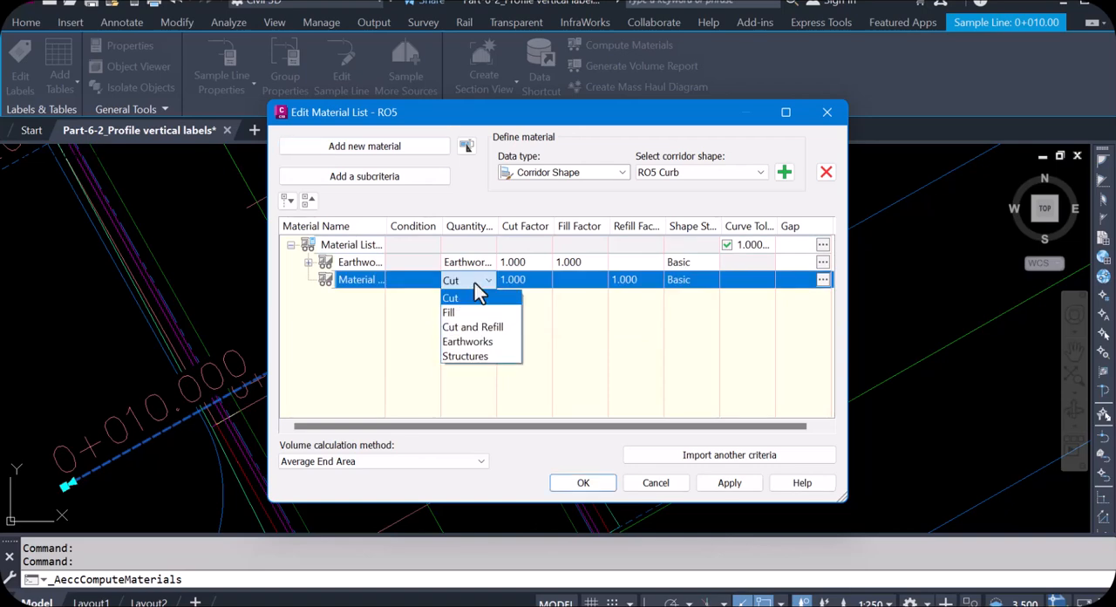
{"action": "left_click", "coordinate": [470, 354]}
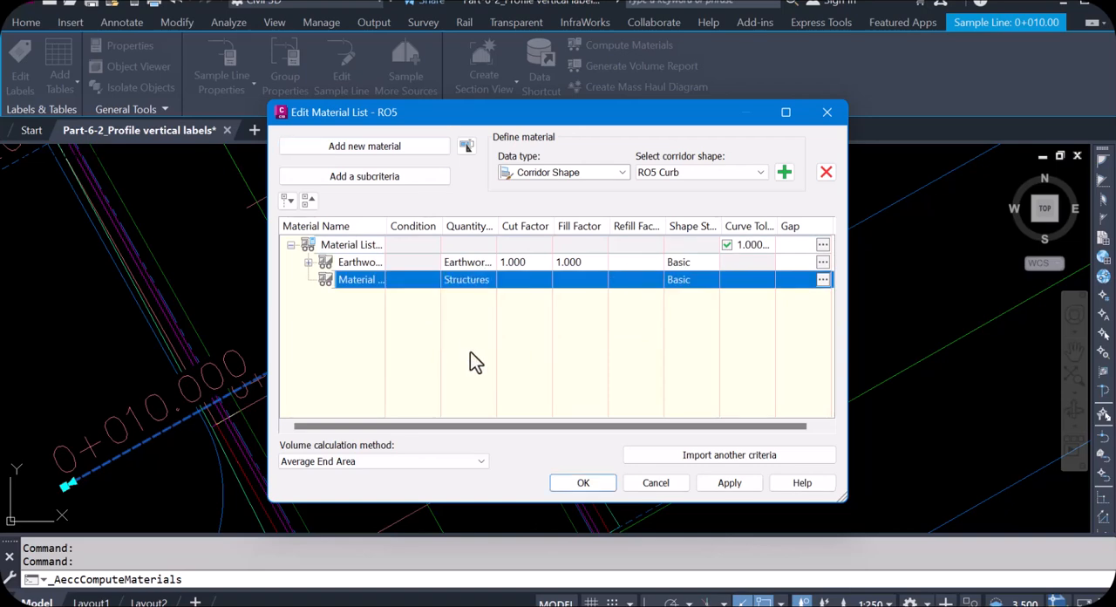
{"action": "left_click", "coordinate": [695, 281]}
{"action": "left_click", "coordinate": [516, 290]}
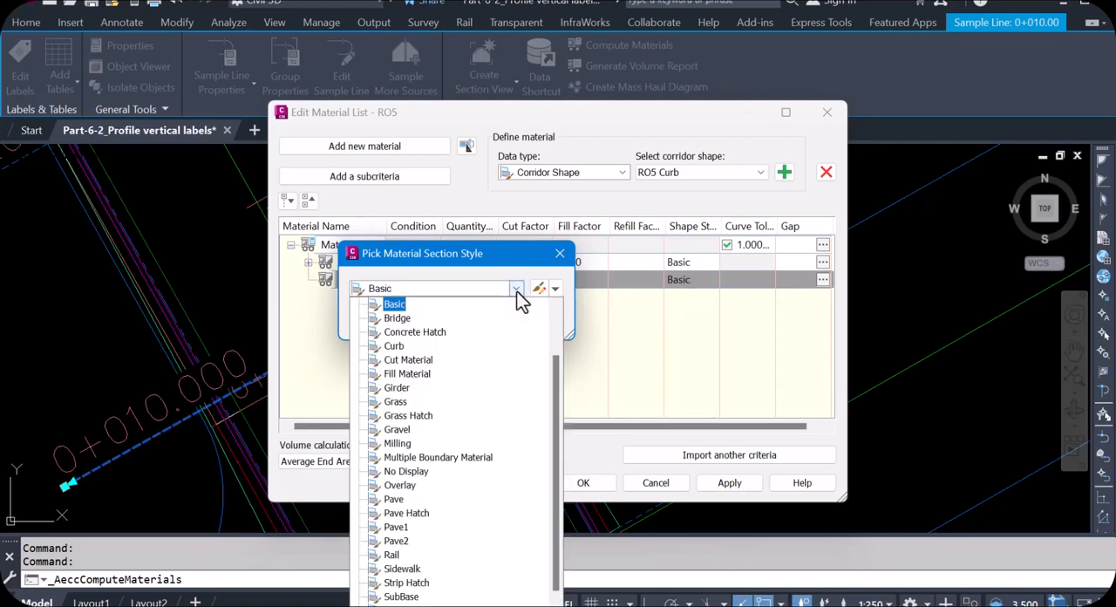
{"action": "left_click", "coordinate": [394, 347]}
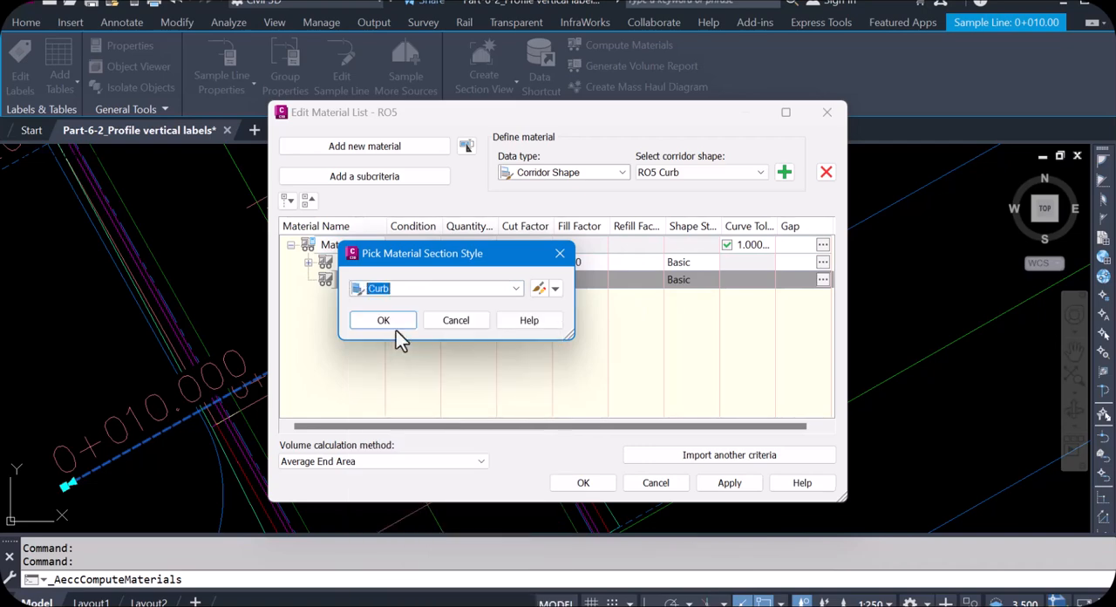
{"action": "left_click", "coordinate": [384, 320]}
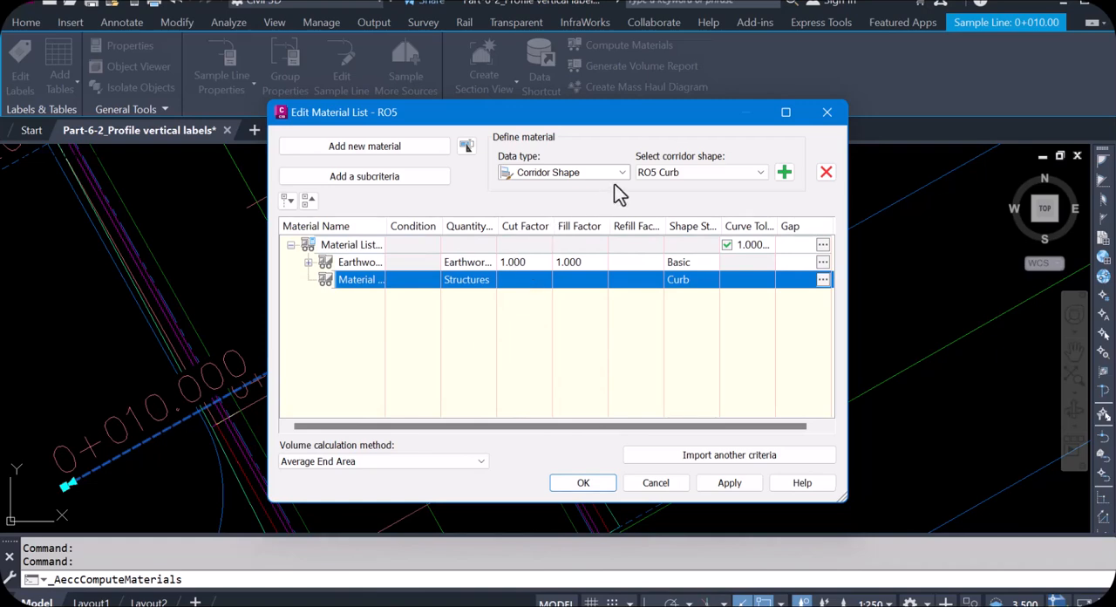
- Add the RO5 SubBase corridor shape to the new Structures material
{"action": "left_click", "coordinate": [722, 172]}
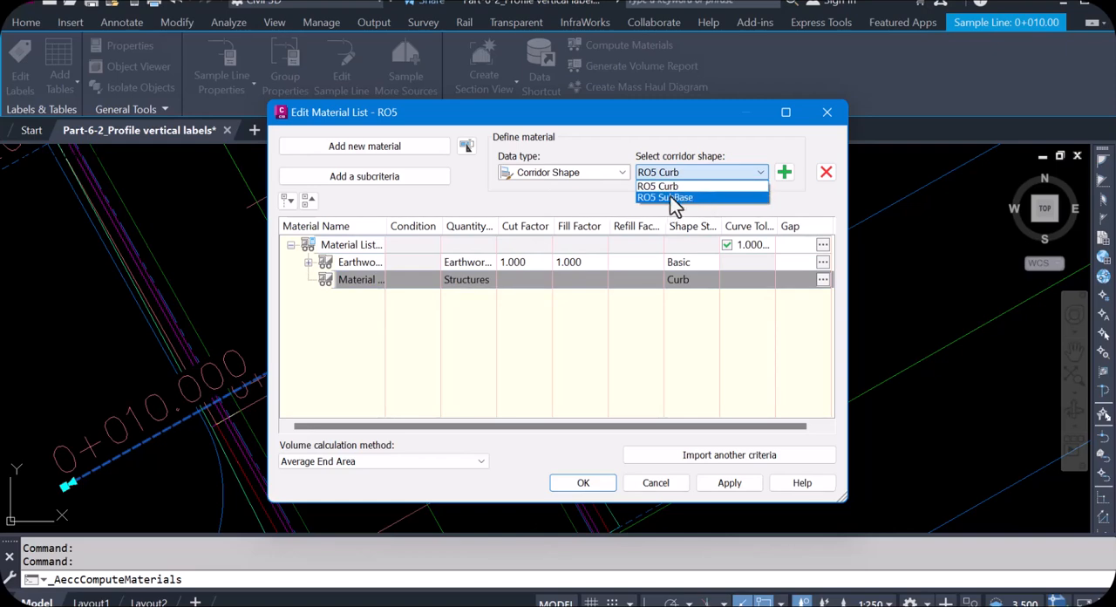
{"action": "left_click", "coordinate": [678, 198]}
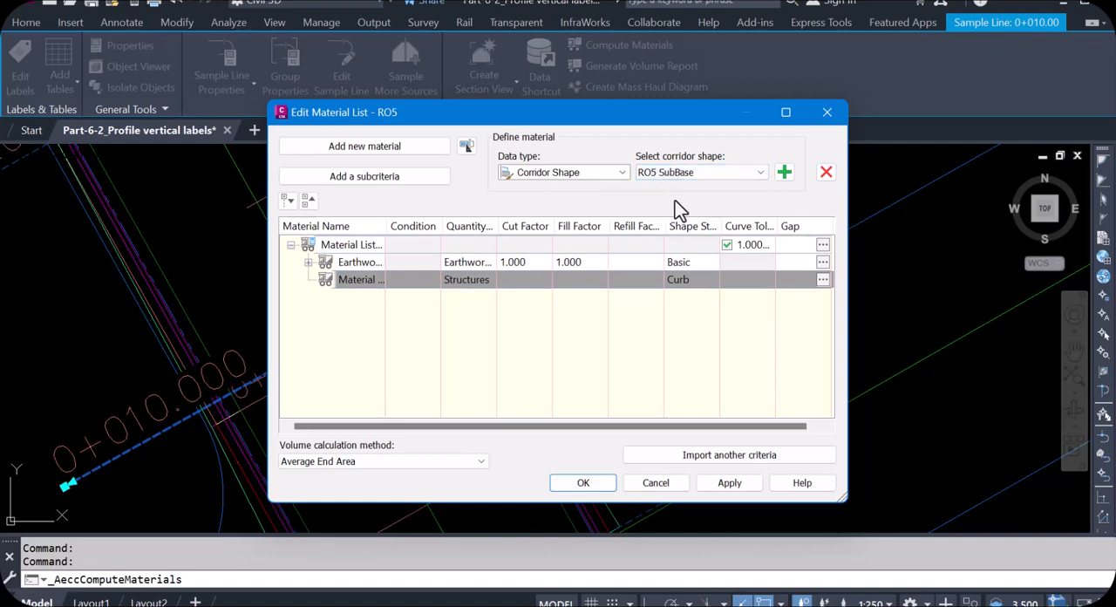
{"action": "left_click", "coordinate": [784, 173]}
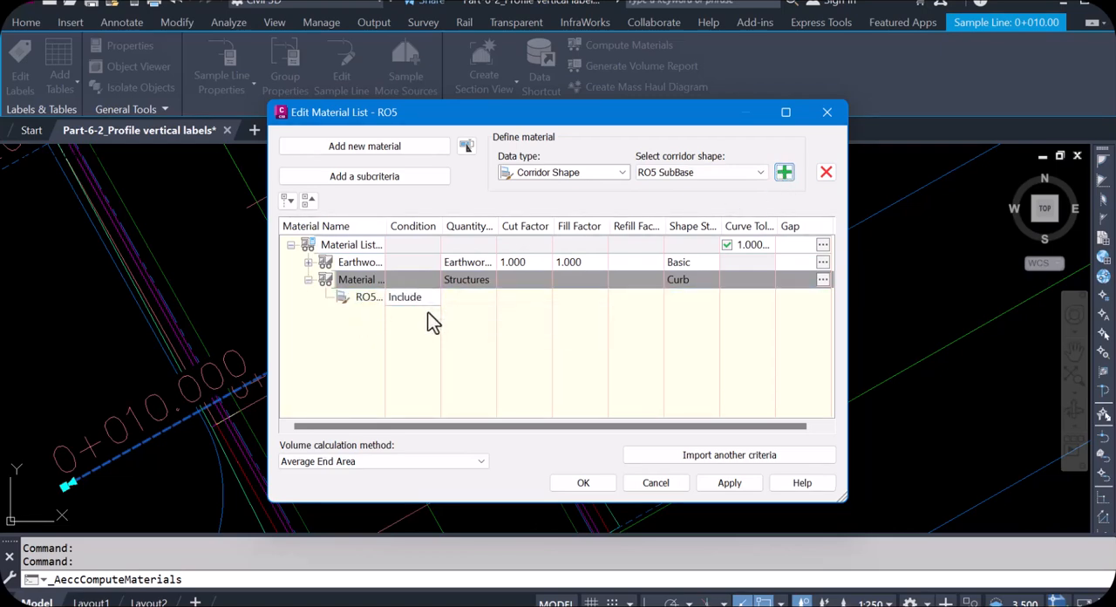
- Delete the Structures material together with its RO5 SubBase shape from the material list
{"action": "left_click", "coordinate": [370, 297]}
{"action": "right_click", "coordinate": [372, 296]}
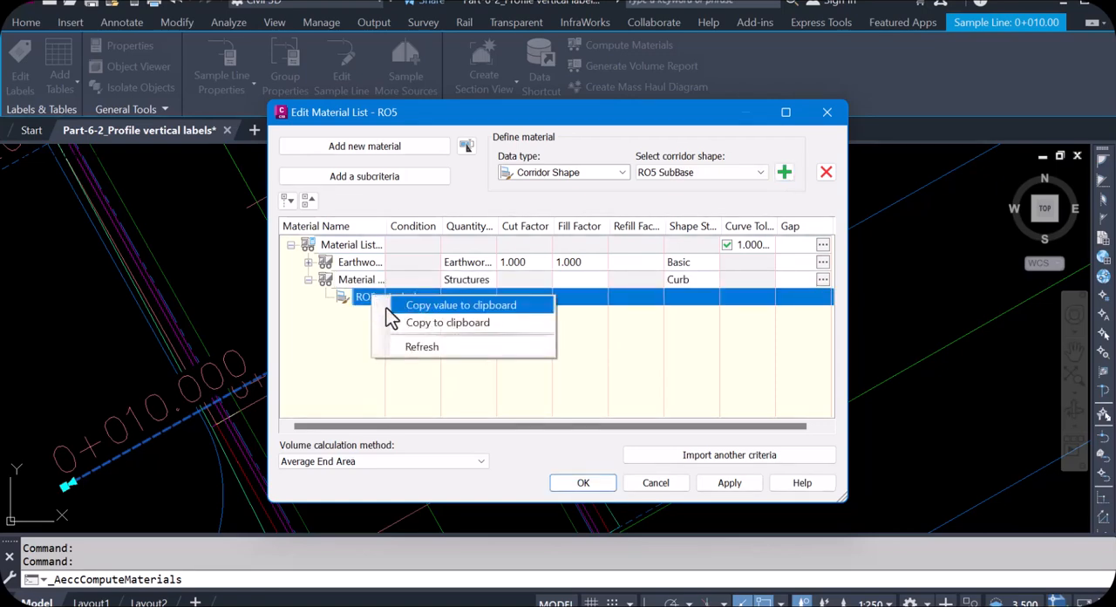
{"action": "left_click", "coordinate": [418, 345]}
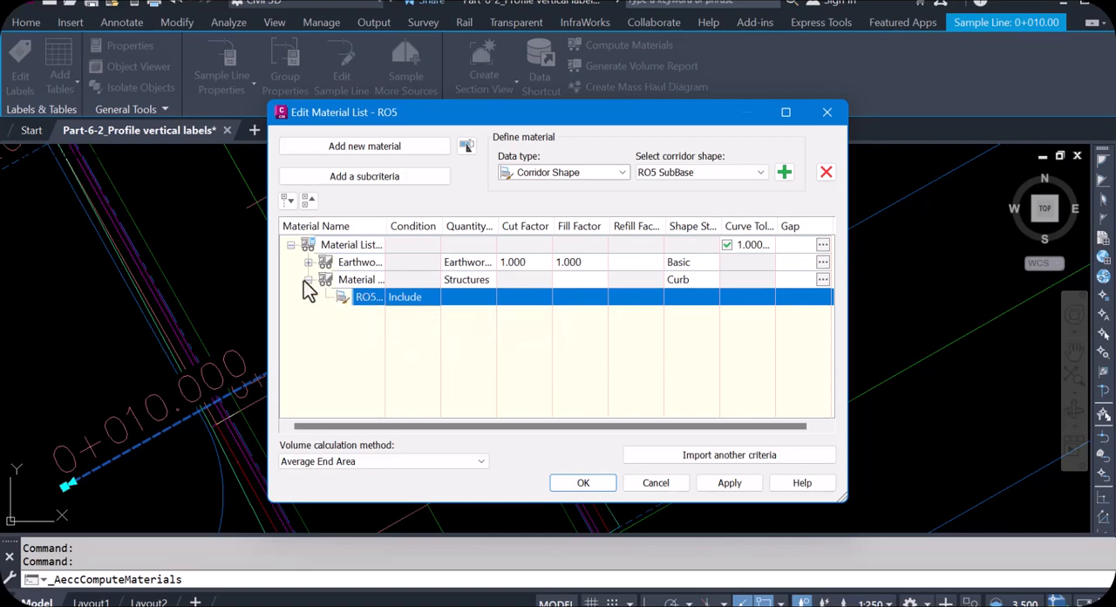
{"action": "left_click", "coordinate": [352, 279]}
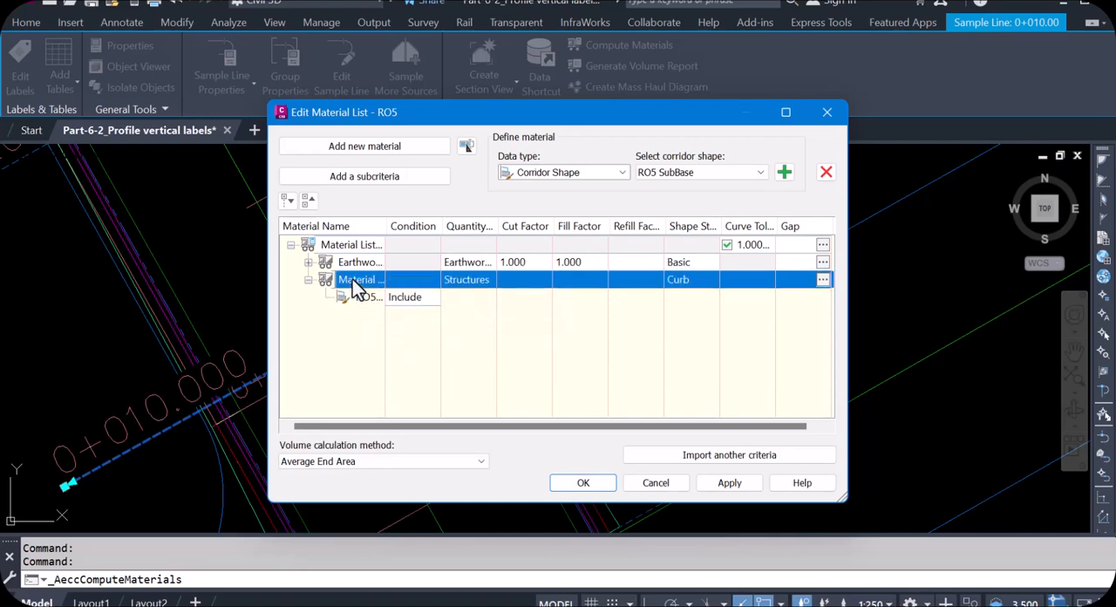
{"action": "right_click", "coordinate": [352, 279]}
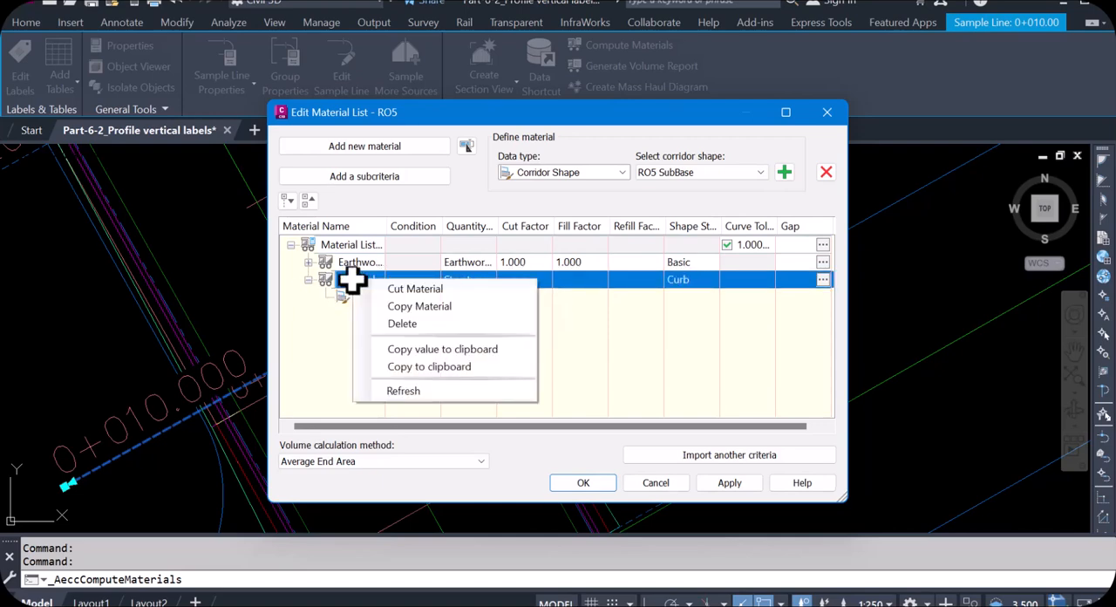
{"action": "left_click", "coordinate": [413, 325]}
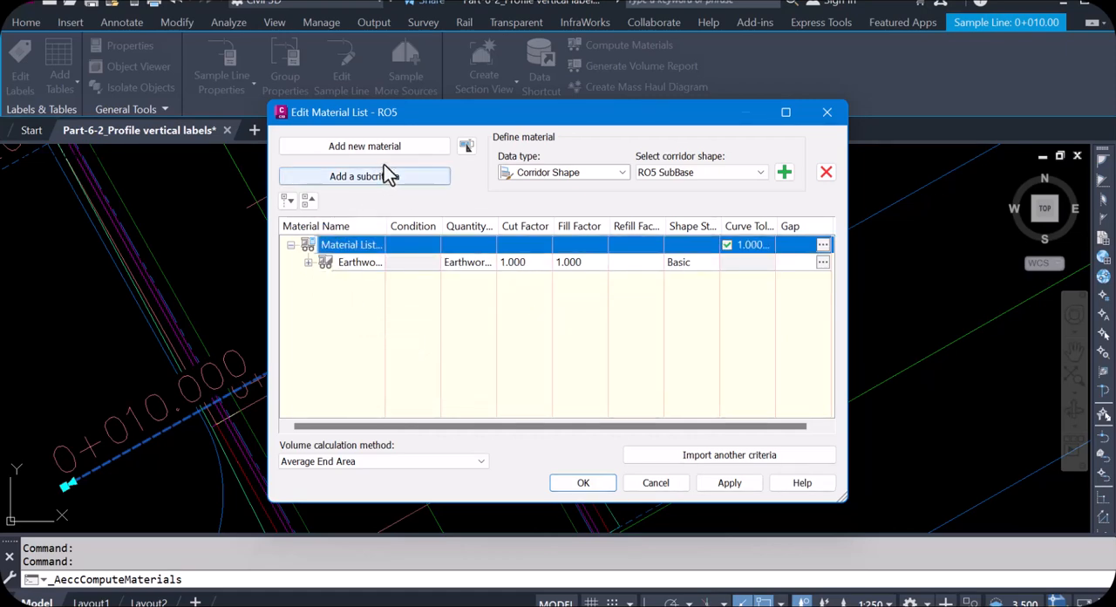
- Choose the RO5 Curb corridor shape and add a new material with quantity type Structures and shape style Curb
{"action": "left_click", "coordinate": [737, 176]}
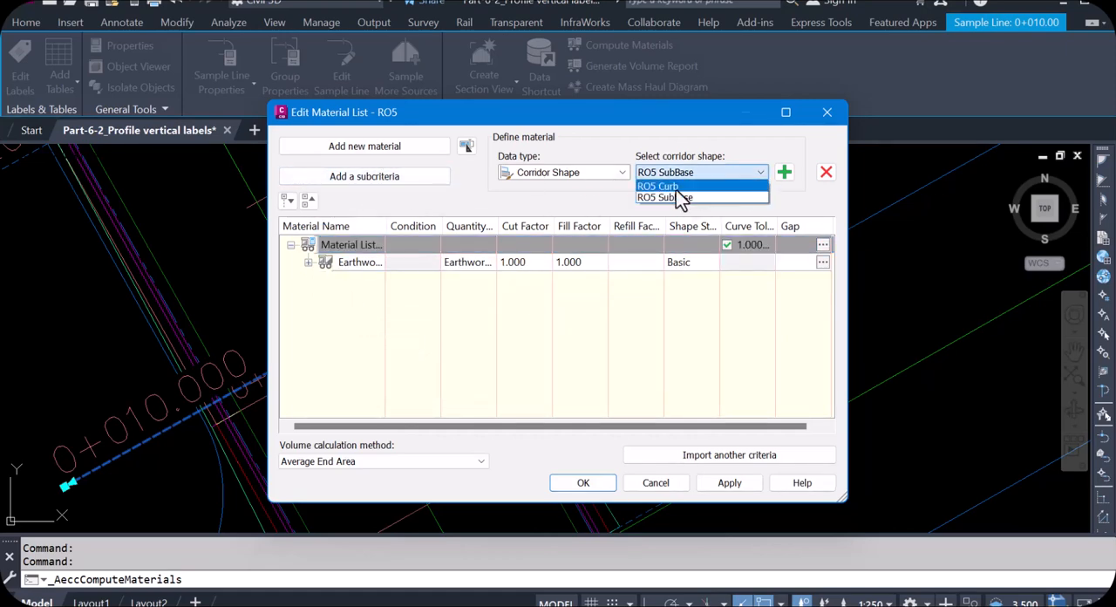
{"action": "left_click", "coordinate": [677, 186]}
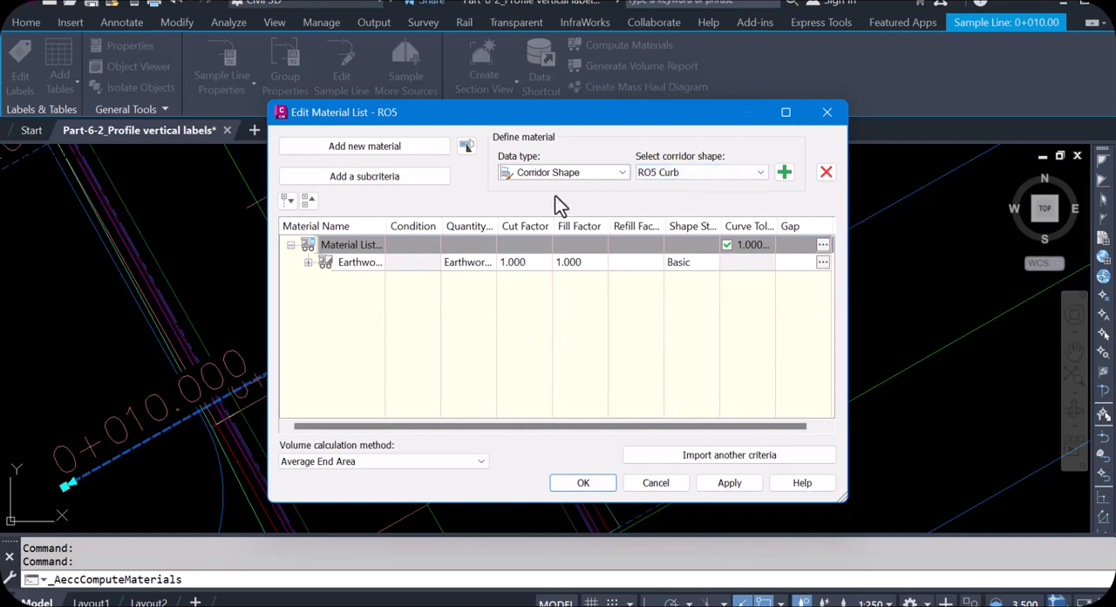
{"action": "left_click", "coordinate": [373, 146]}
{"action": "left_click", "coordinate": [468, 279]}
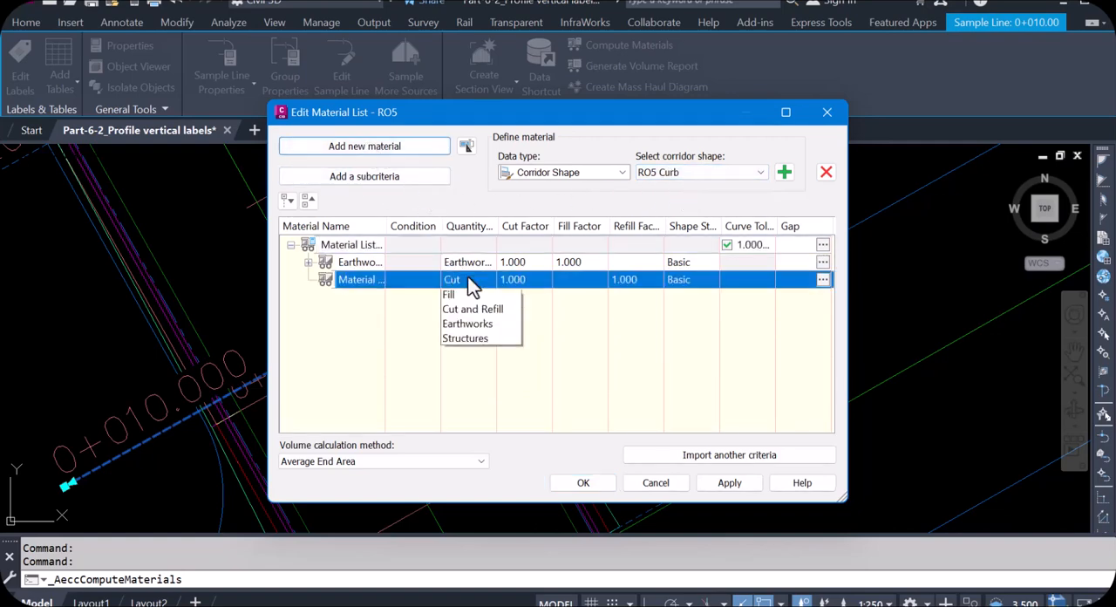
{"action": "left_click", "coordinate": [471, 355]}
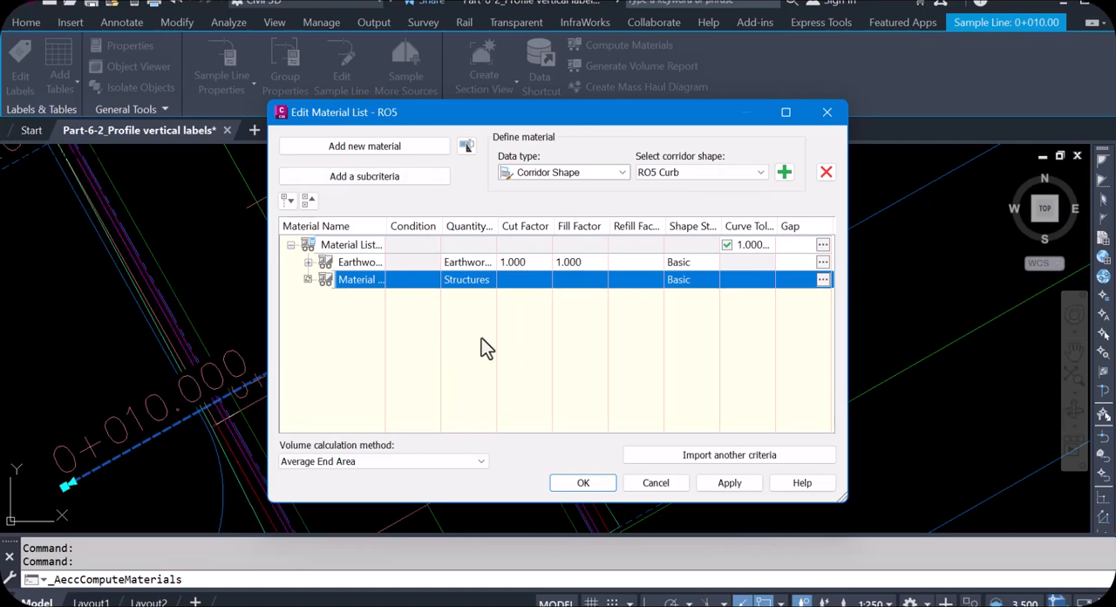
{"action": "left_click", "coordinate": [681, 279]}
{"action": "left_click", "coordinate": [516, 289]}
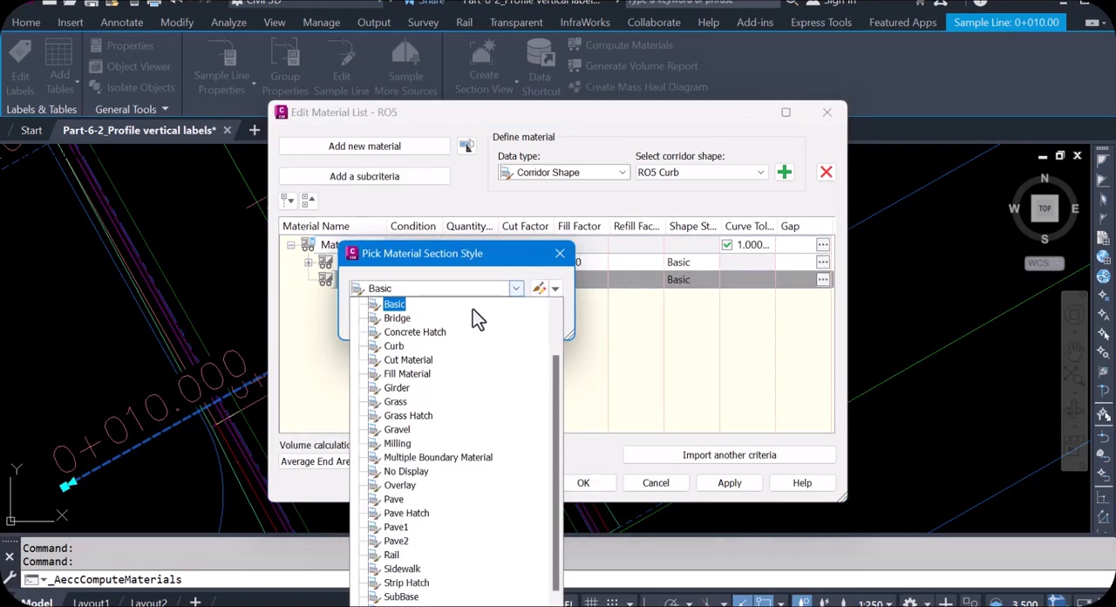
{"action": "left_click", "coordinate": [394, 346]}
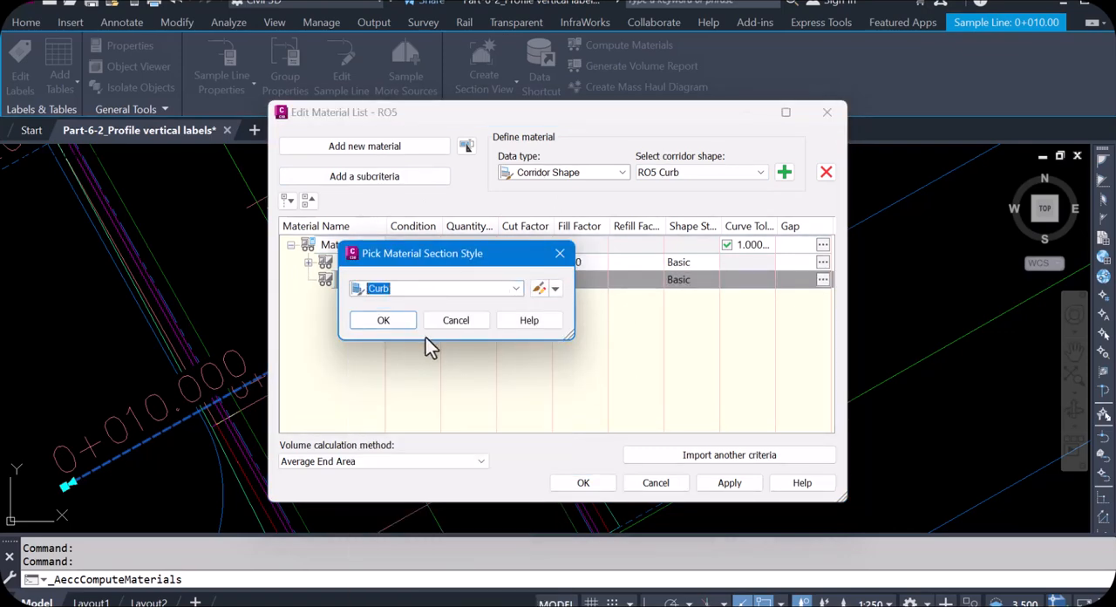
{"action": "left_click", "coordinate": [394, 321]}
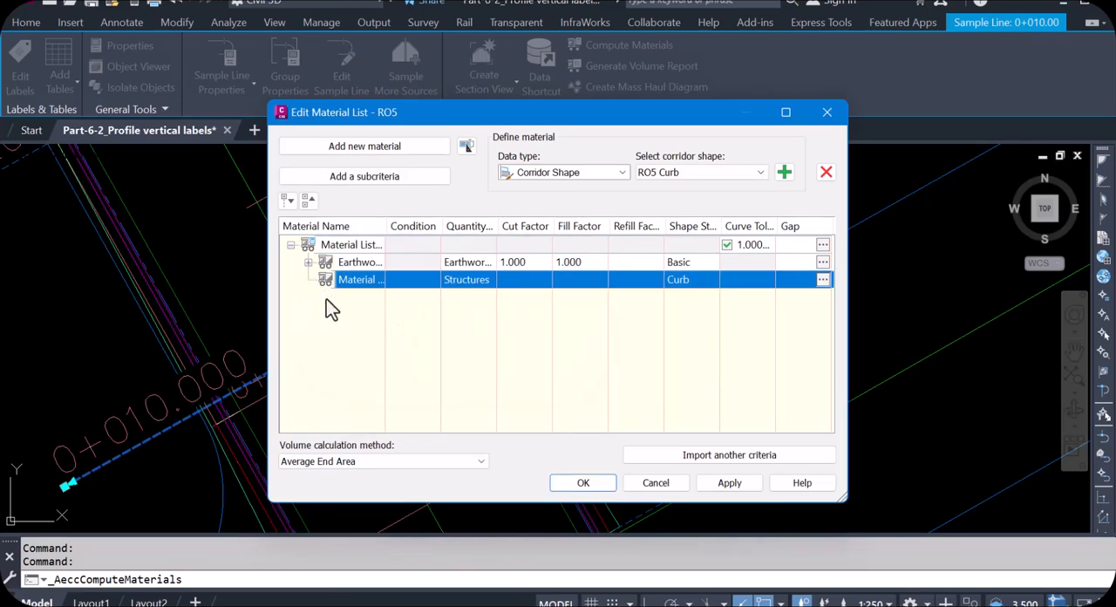
- Choose the RO5 SubBase corridor shape, add another Structures material with shape style SubBase, and apply the material list
{"action": "left_click", "coordinate": [291, 246]}
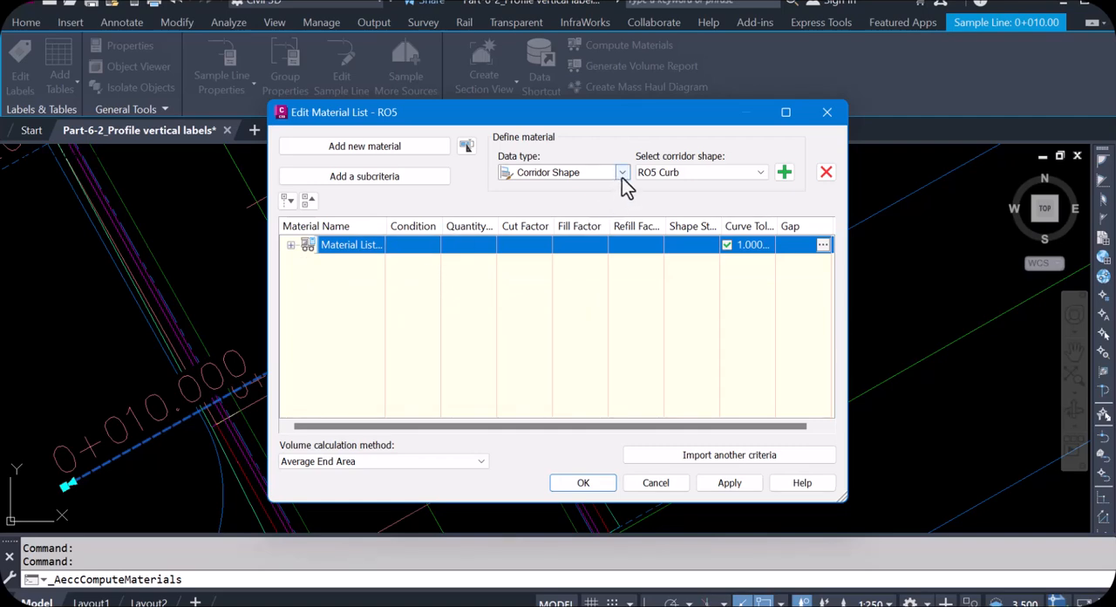
{"action": "left_click", "coordinate": [718, 176]}
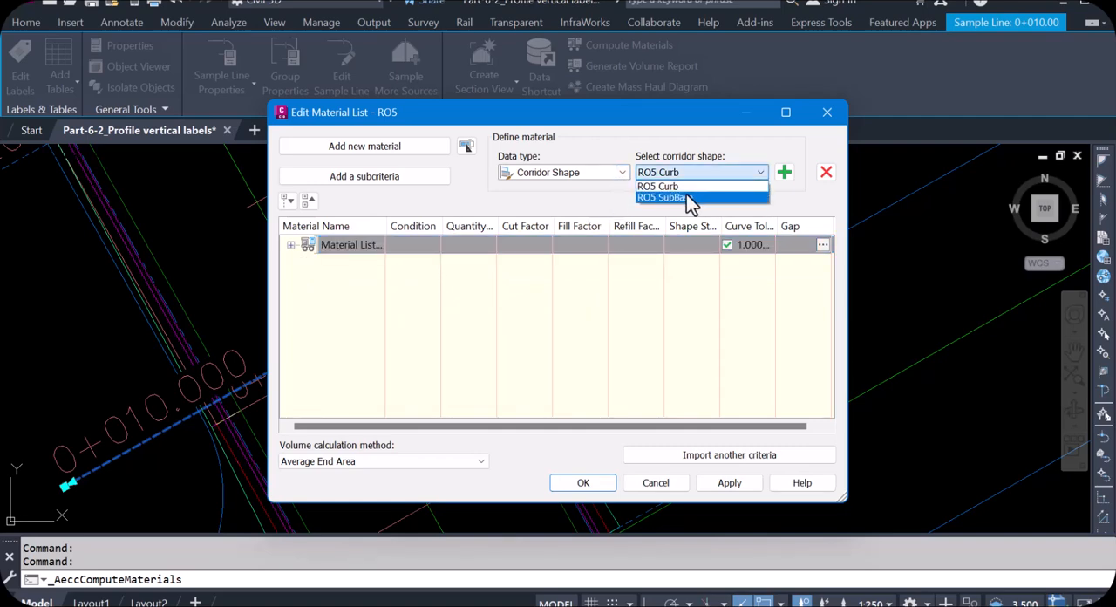
{"action": "left_click", "coordinate": [687, 198]}
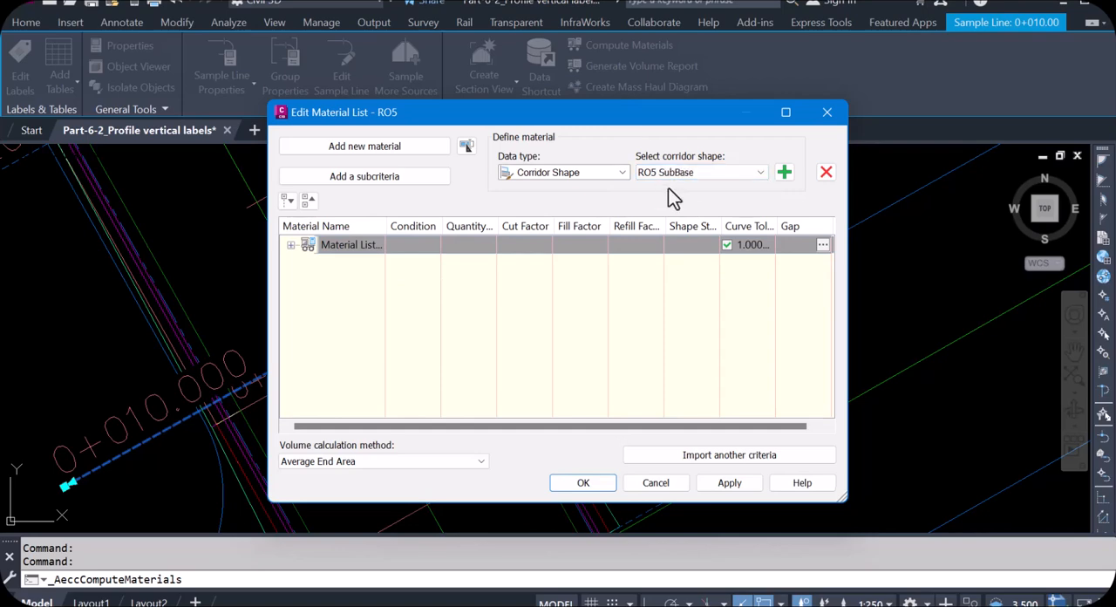
{"action": "left_click", "coordinate": [348, 148]}
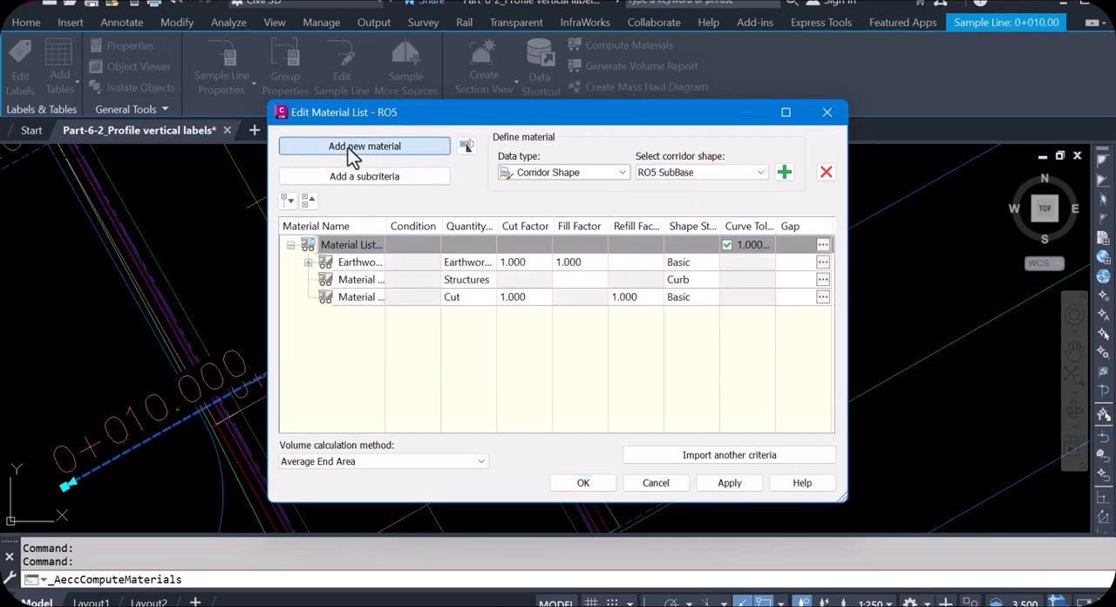
{"action": "left_click", "coordinate": [476, 297]}
{"action": "left_click", "coordinate": [471, 373]}
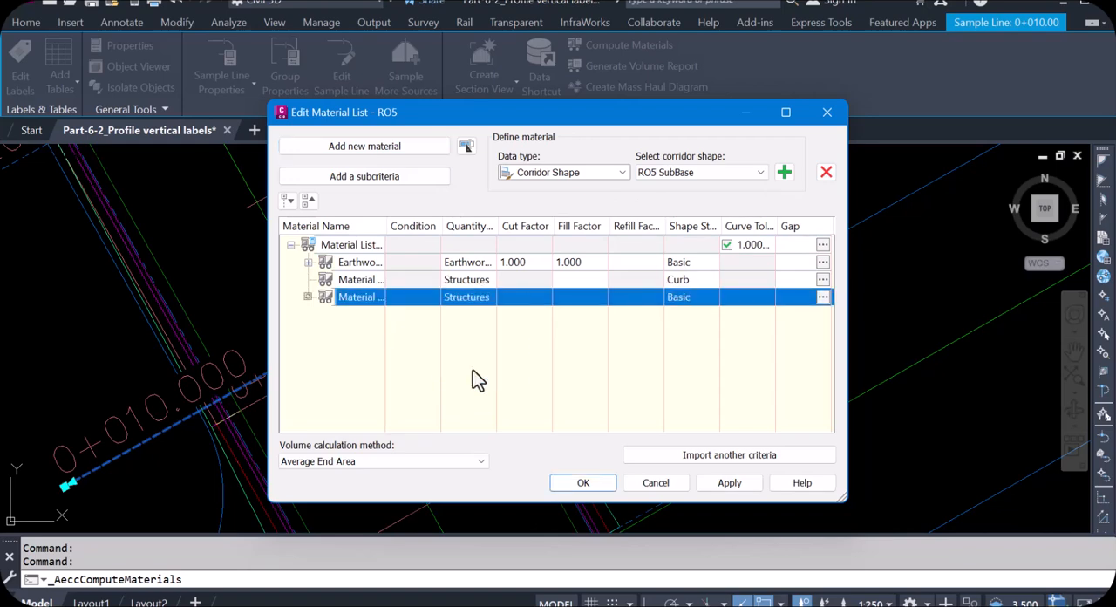
{"action": "left_click", "coordinate": [685, 296]}
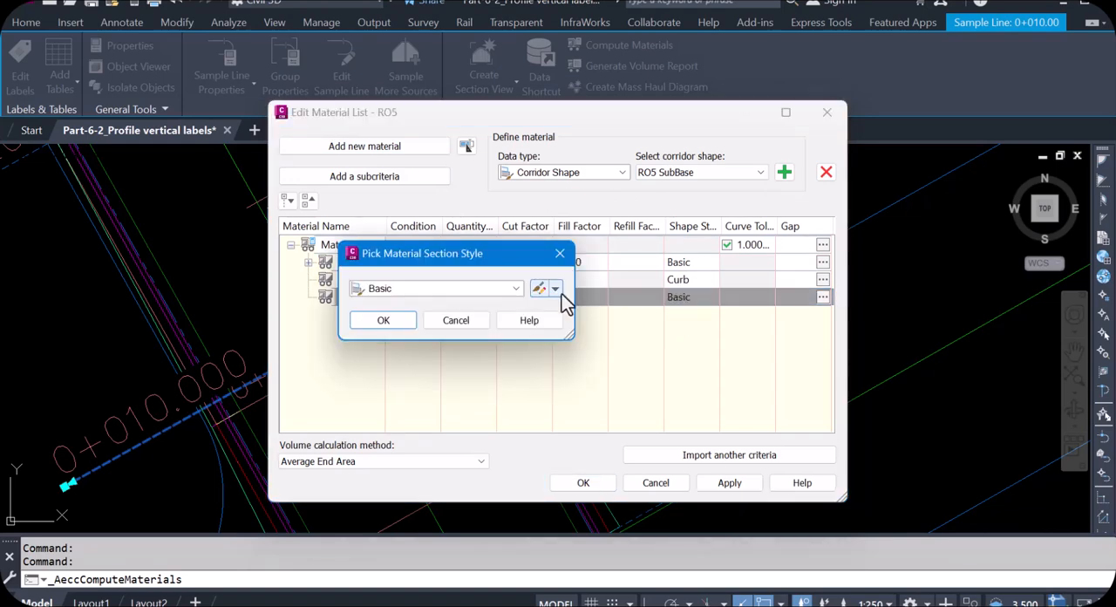
{"action": "left_click", "coordinate": [515, 289]}
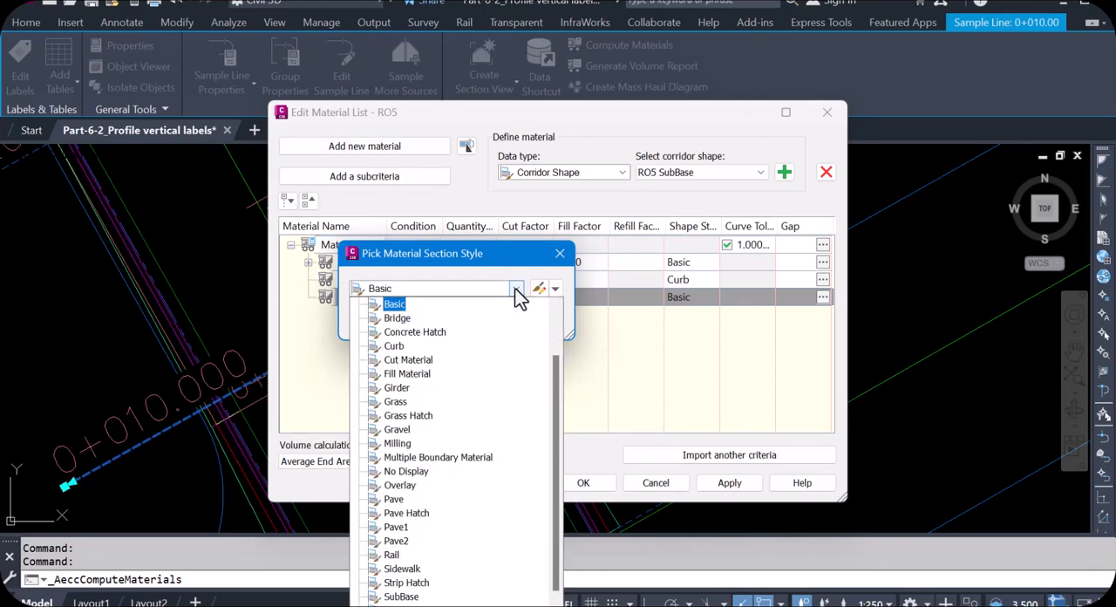
{"action": "left_click", "coordinate": [417, 597]}
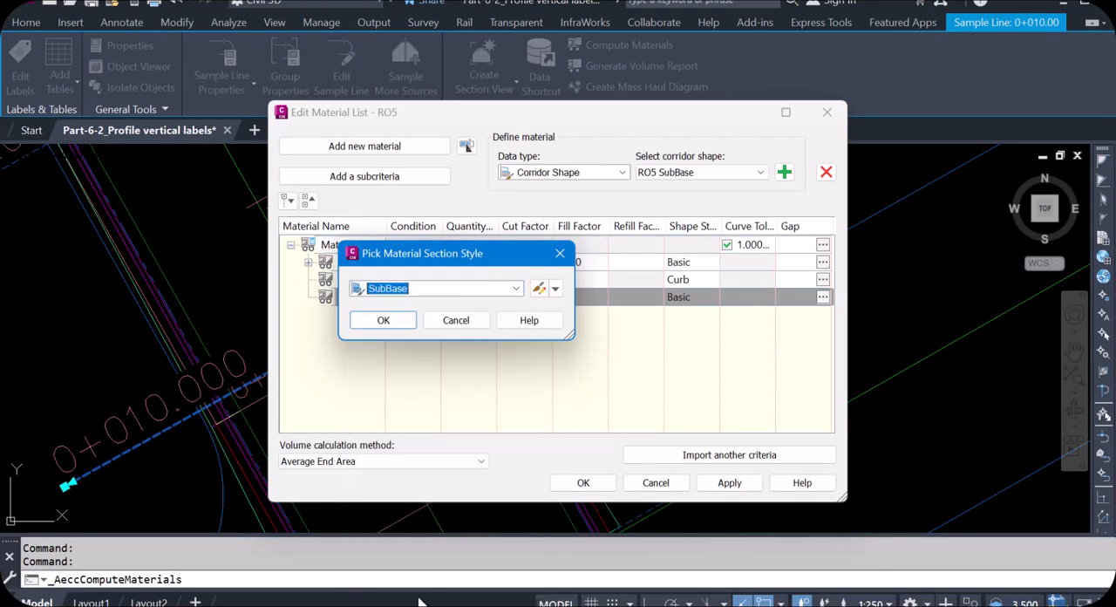
{"action": "left_click", "coordinate": [399, 322]}
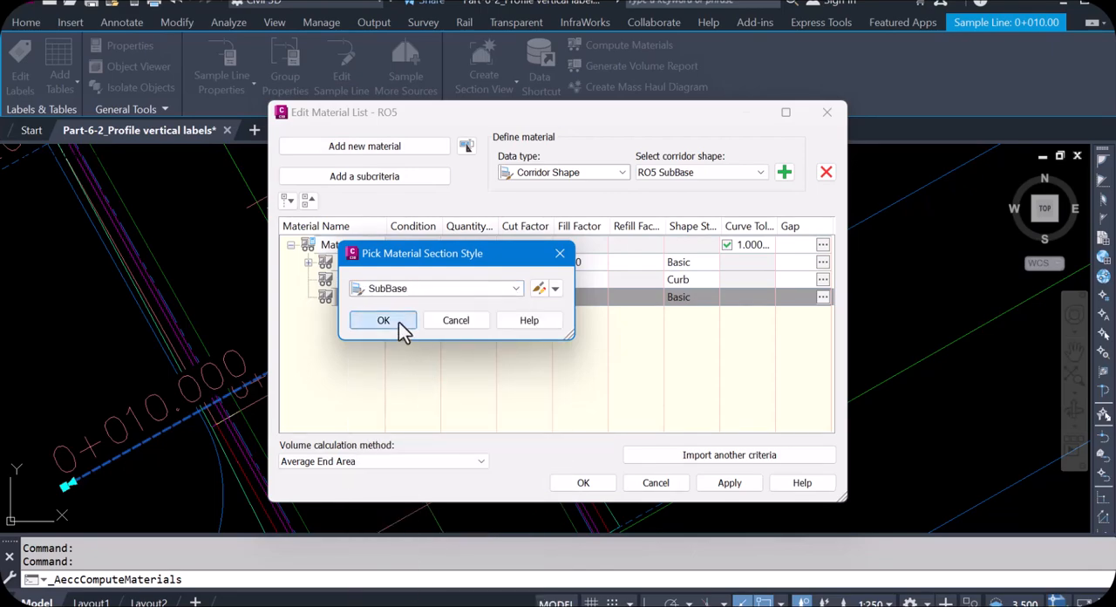
{"action": "left_click", "coordinate": [728, 483]}
{"action": "left_click", "coordinate": [582, 483]}
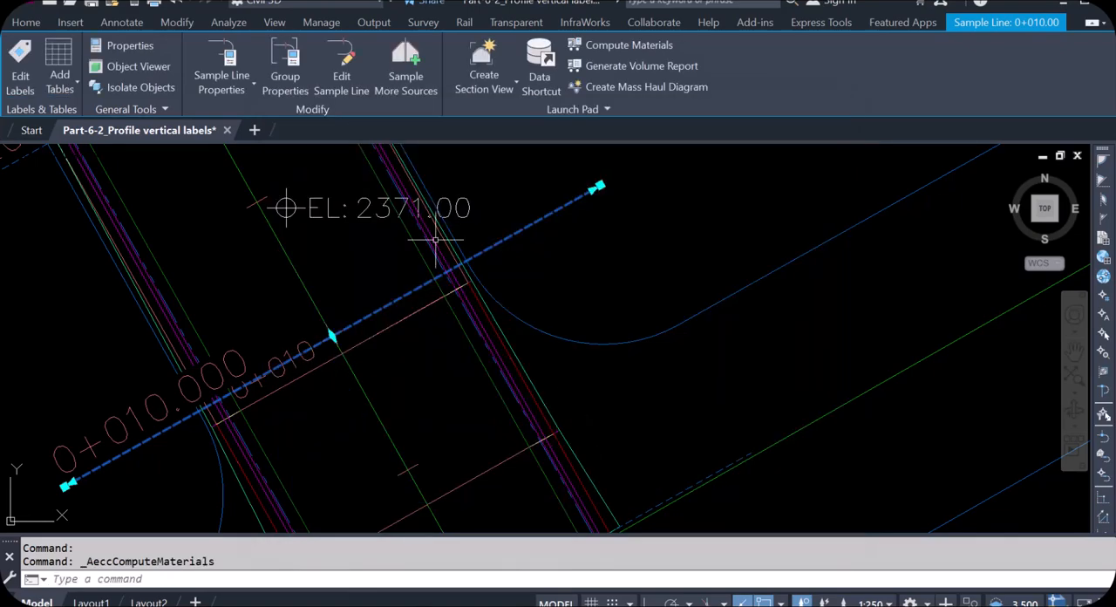
- Clear the sample line selection and examine the RO5 section views beside the site plan
{"action": "scroll", "coordinate": [515, 209], "scroll_direction": "down", "scroll_amount": 5}
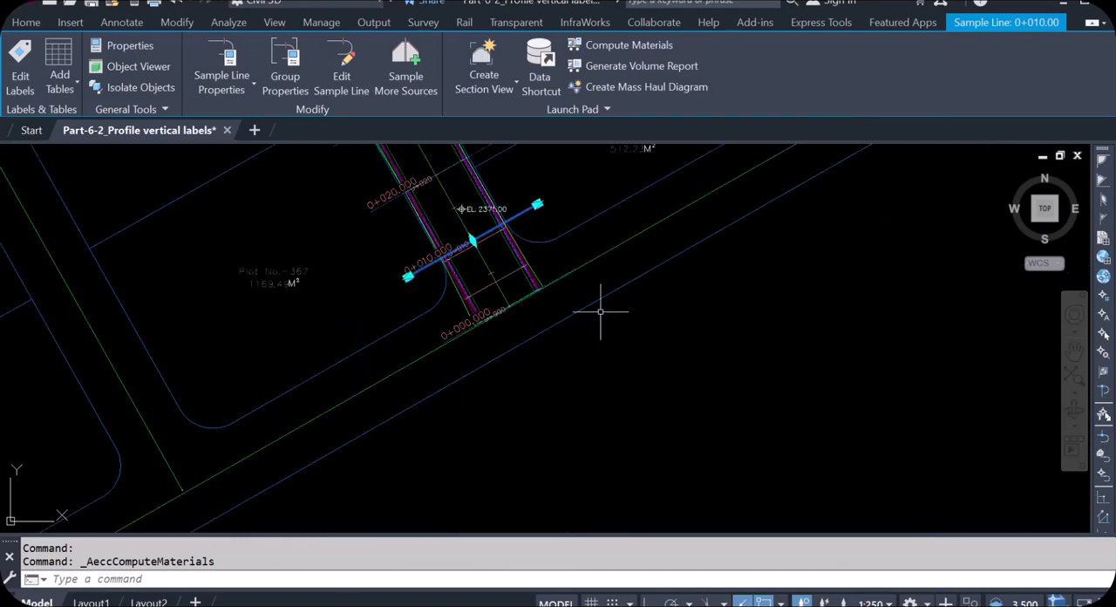
{"action": "key", "text": "Escape"}
{"action": "scroll", "coordinate": [536, 327], "scroll_direction": "down", "scroll_amount": 5}
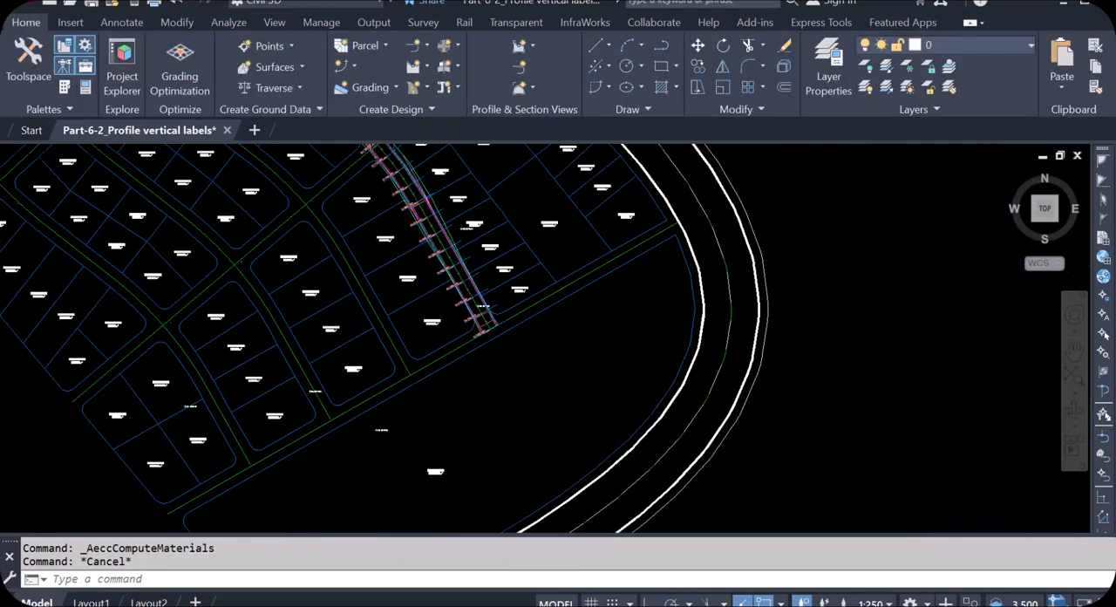
{"action": "scroll", "coordinate": [534, 337], "scroll_direction": "down", "scroll_amount": 2}
{"action": "scroll", "coordinate": [981, 312], "scroll_direction": "up", "scroll_amount": 6}
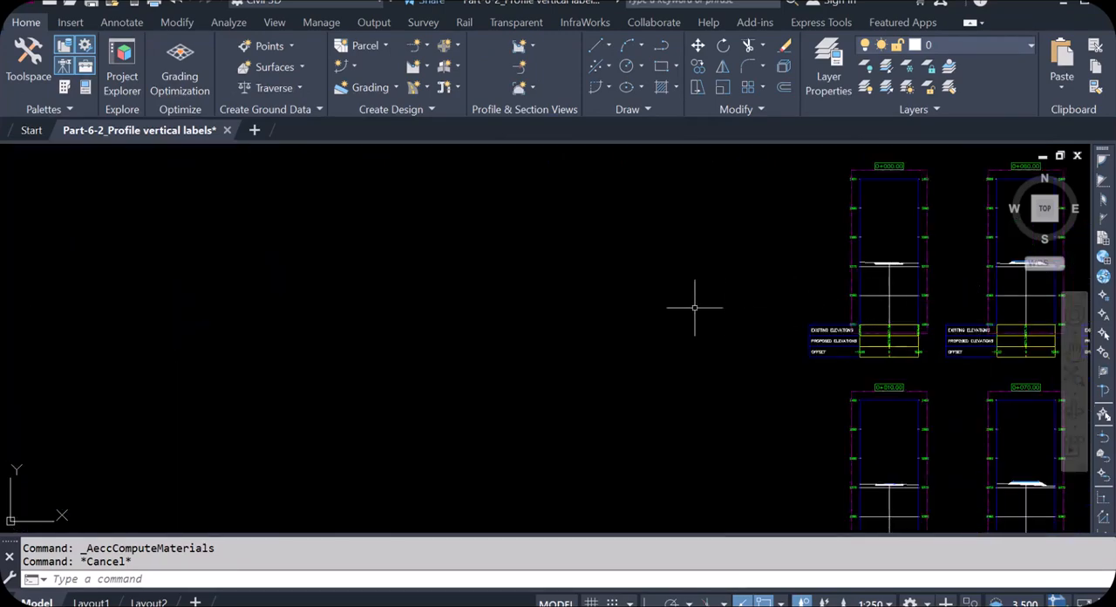
{"action": "scroll", "coordinate": [636, 301], "scroll_direction": "down", "scroll_amount": 4}
{"action": "scroll", "coordinate": [710, 286], "scroll_direction": "up", "scroll_amount": 2}
{"action": "scroll", "coordinate": [599, 279], "scroll_direction": "down", "scroll_amount": 4}
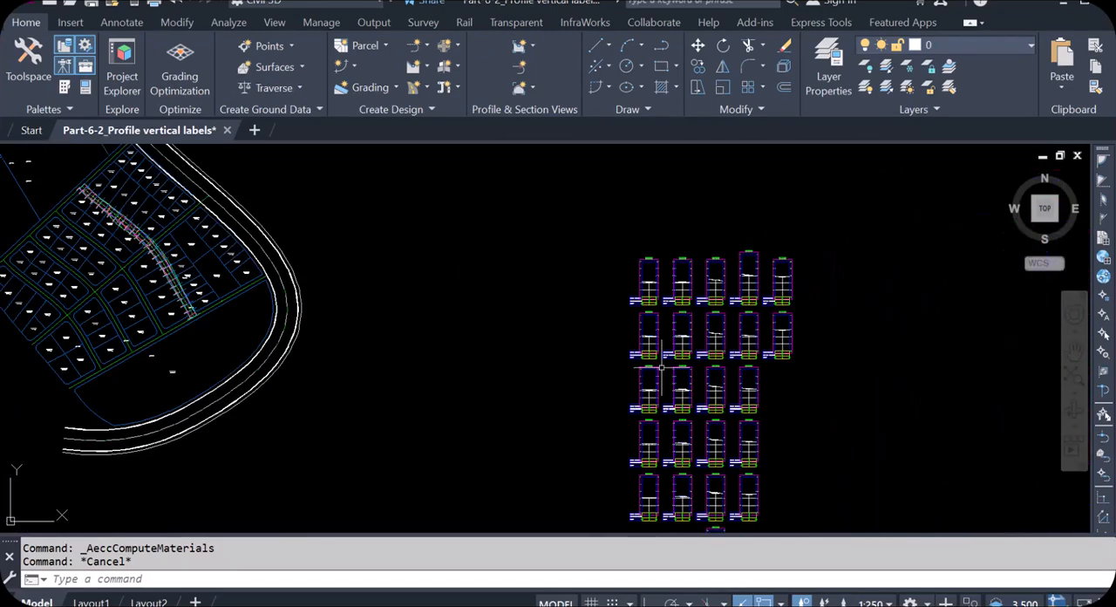
{"action": "scroll", "coordinate": [643, 348], "scroll_direction": "up", "scroll_amount": 4}
{"action": "scroll", "coordinate": [617, 367], "scroll_direction": "down", "scroll_amount": 4}
- Create a total volume table from sample line 0+010.00 with the Cut and Fill style, RO5 alignment and group, and Material List - (1)
{"action": "scroll", "coordinate": [331, 323], "scroll_direction": "up", "scroll_amount": 3}
{"action": "scroll", "coordinate": [536, 364], "scroll_direction": "up", "scroll_amount": 5}
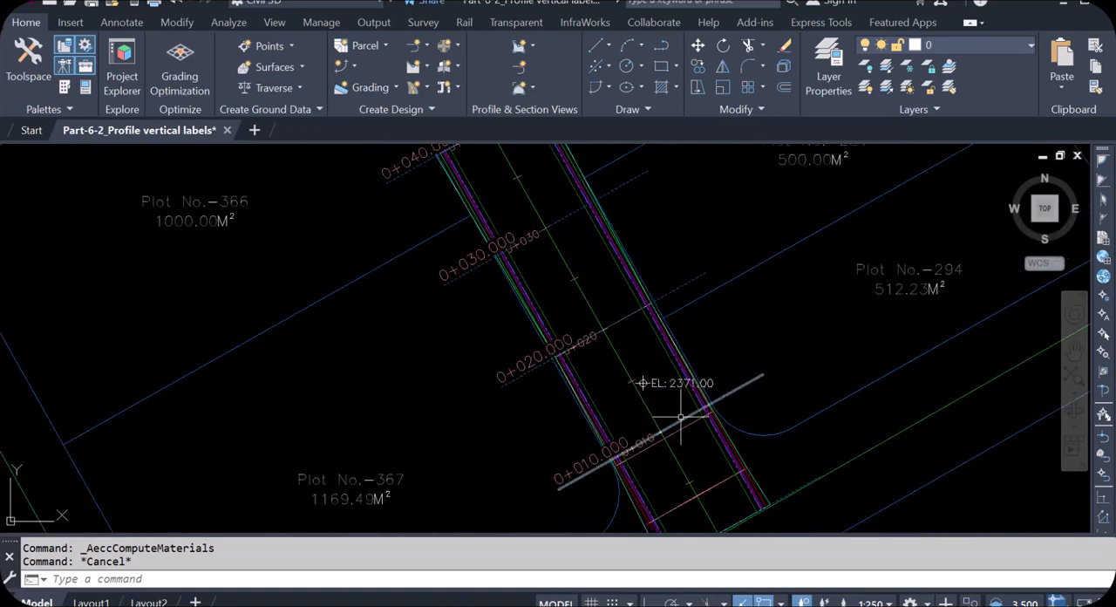
{"action": "left_click", "coordinate": [677, 421]}
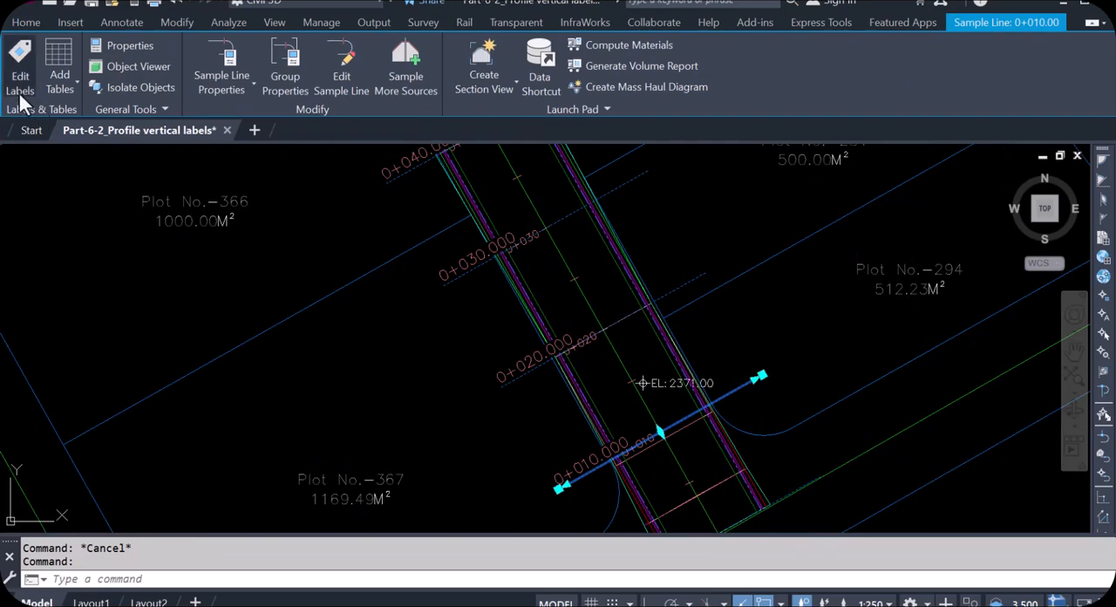
{"action": "left_click", "coordinate": [77, 89]}
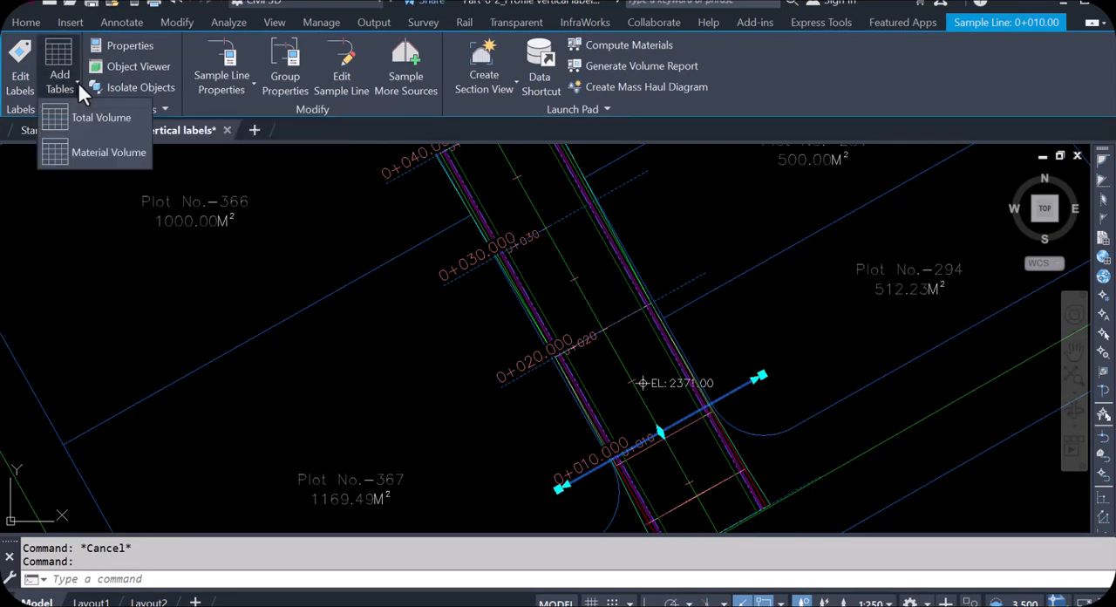
{"action": "left_click", "coordinate": [117, 125]}
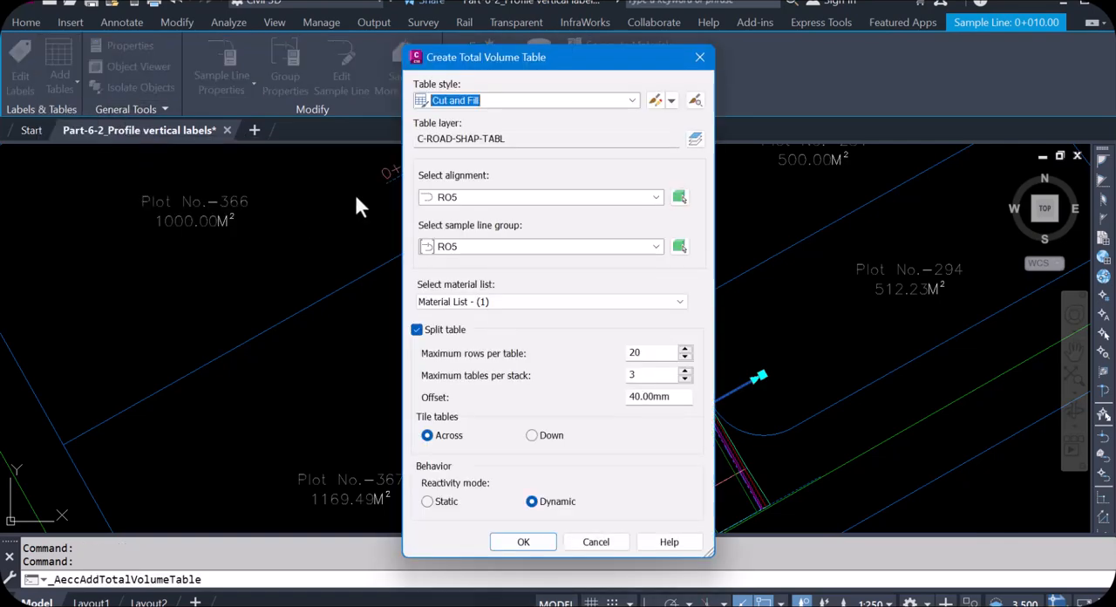
{"action": "left_click", "coordinate": [633, 103]}
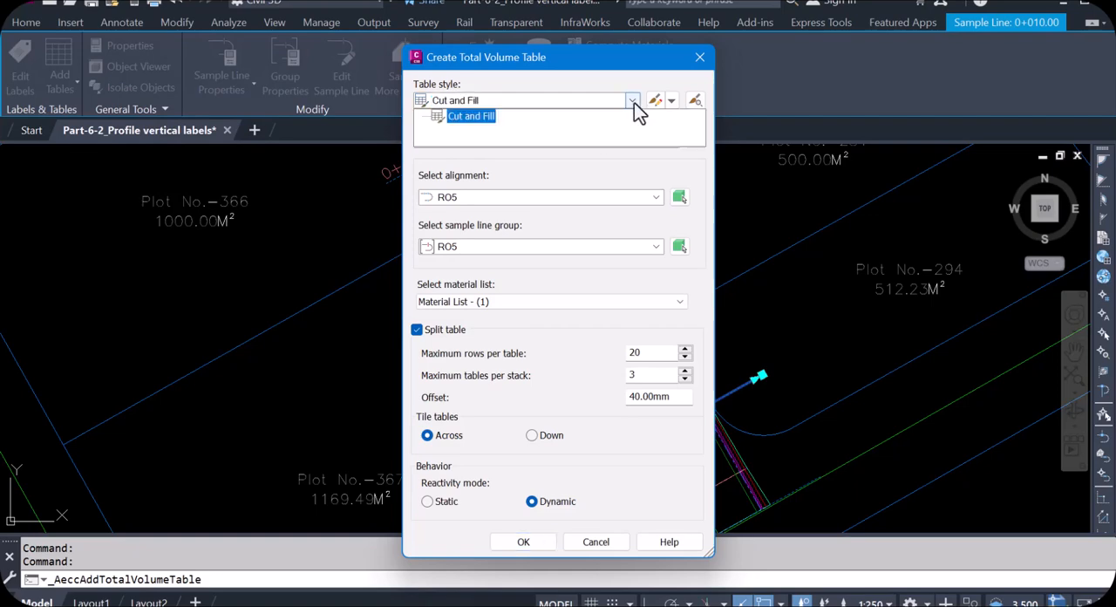
{"action": "left_click", "coordinate": [634, 103]}
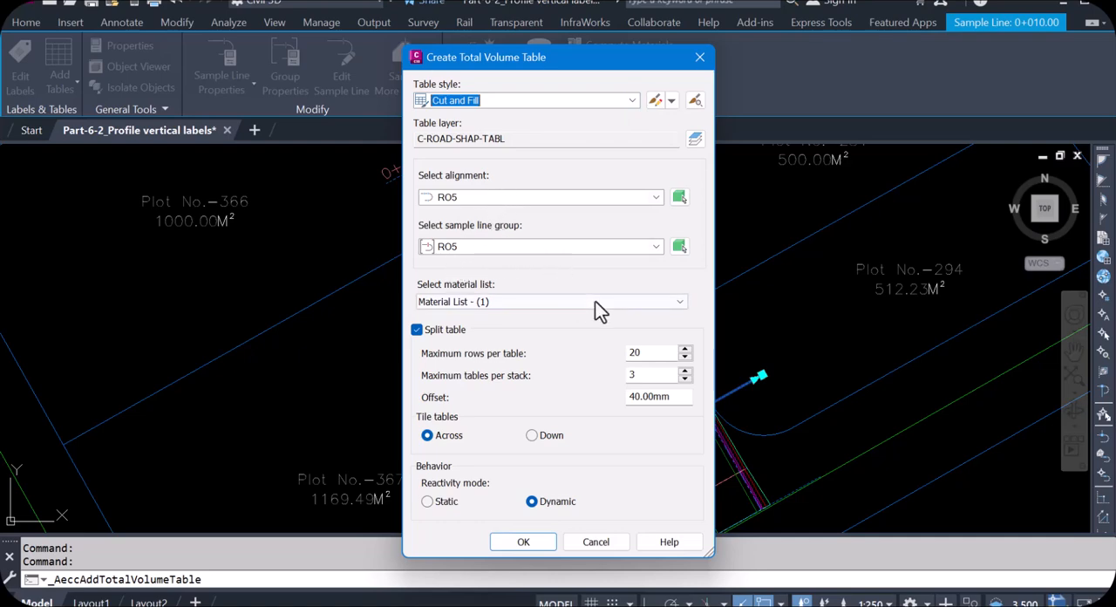
{"action": "left_click", "coordinate": [680, 302]}
{"action": "left_click", "coordinate": [683, 316]}
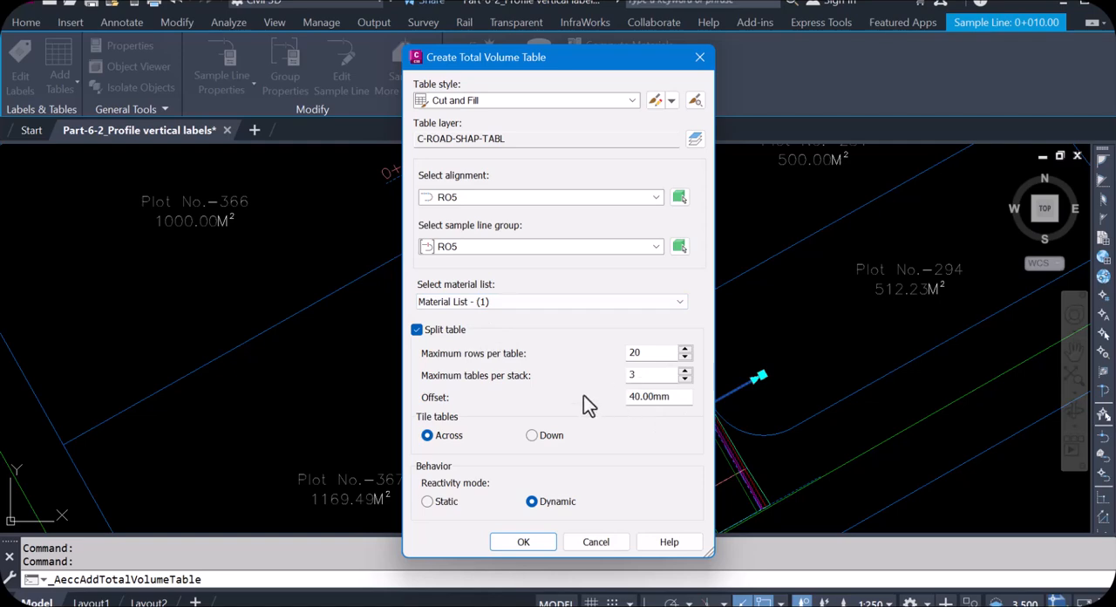
{"action": "left_click", "coordinate": [523, 542]}
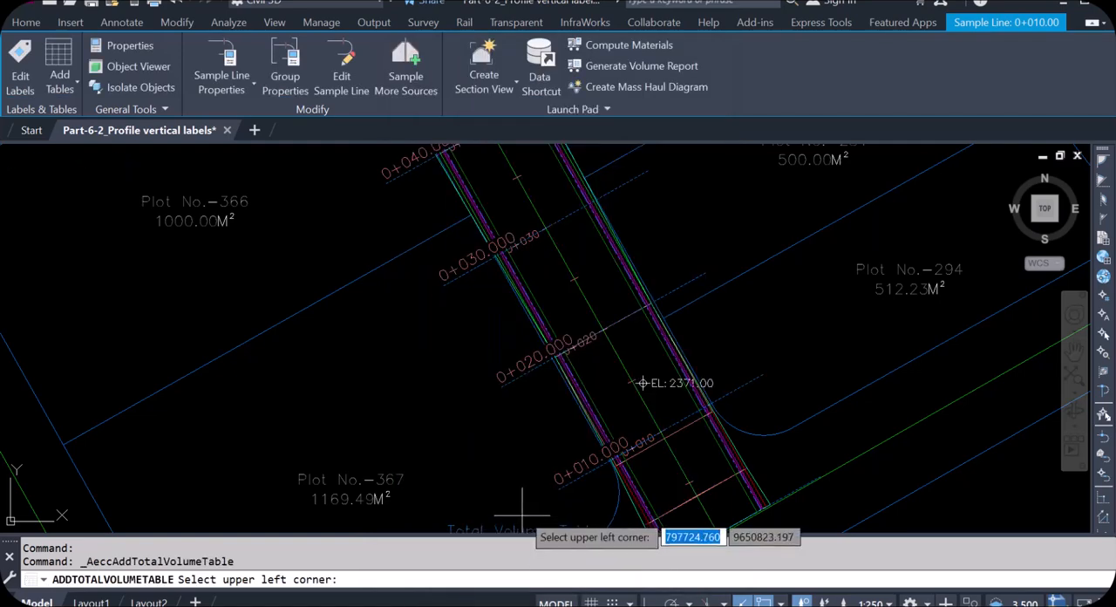
- Place the total volume table in the empty area between the site plan and the section views
{"action": "scroll", "coordinate": [297, 351], "scroll_direction": "down", "scroll_amount": 8}
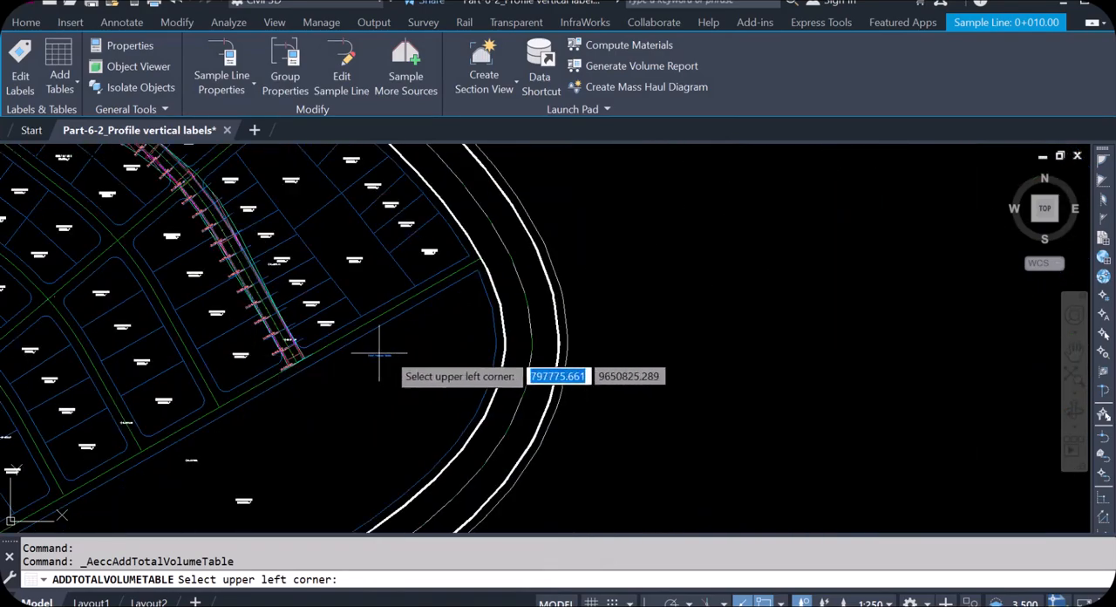
{"action": "scroll", "coordinate": [719, 386], "scroll_direction": "down", "scroll_amount": 4}
{"action": "scroll", "coordinate": [685, 386], "scroll_direction": "down", "scroll_amount": 2}
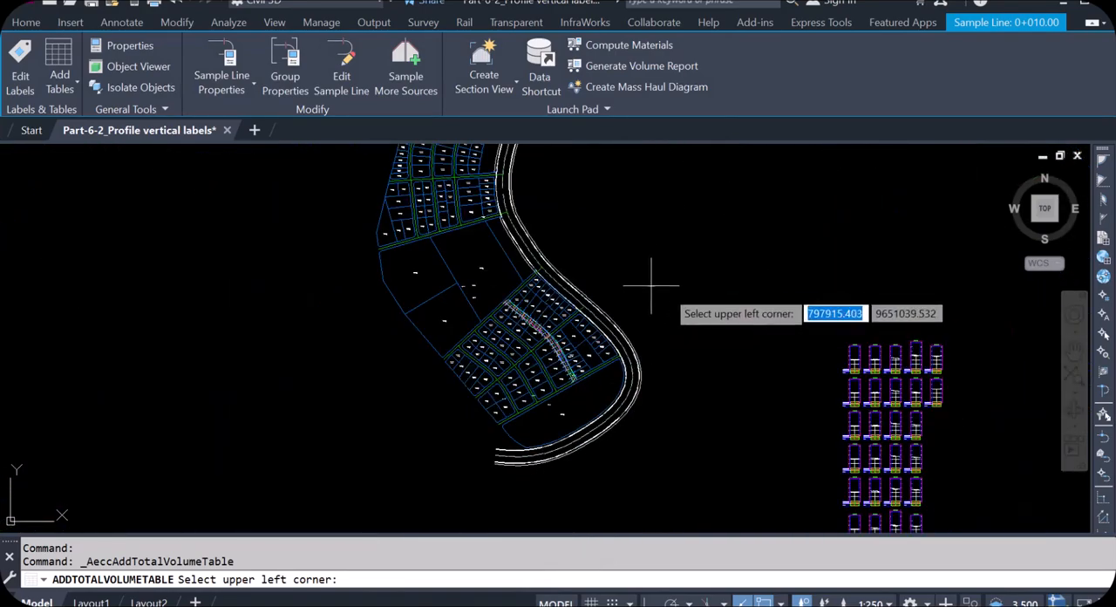
{"action": "scroll", "coordinate": [733, 414], "scroll_direction": "down", "scroll_amount": 3}
{"action": "scroll", "coordinate": [697, 324], "scroll_direction": "up", "scroll_amount": 2}
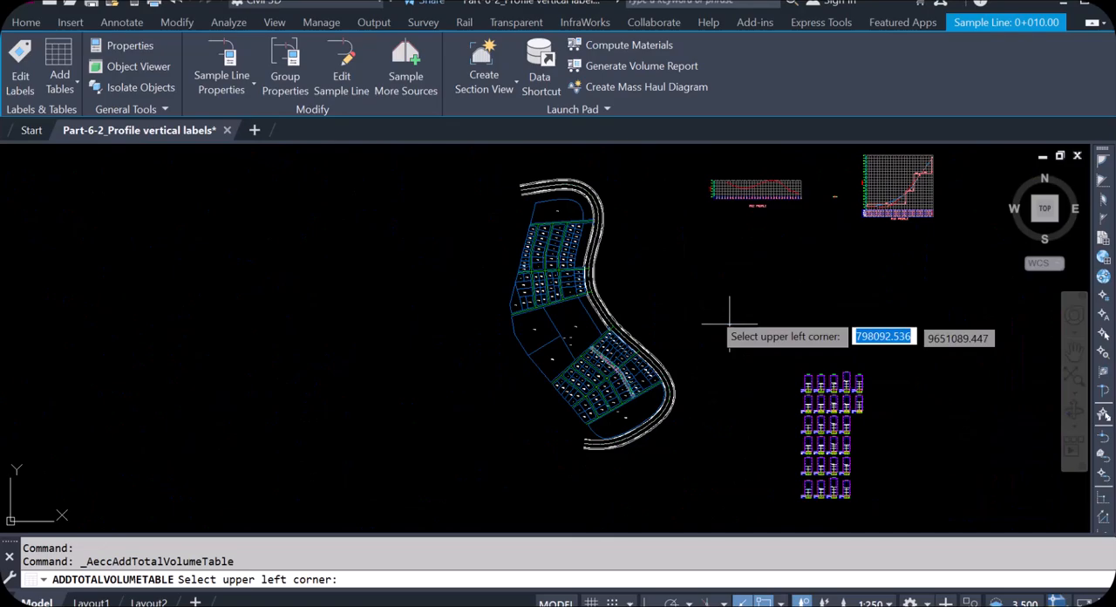
{"action": "scroll", "coordinate": [691, 272], "scroll_direction": "up", "scroll_amount": 1}
{"action": "left_click", "coordinate": [691, 273]}
- Examine the station, area, volume and cumulative volume columns of the placed total volume table
{"action": "scroll", "coordinate": [697, 275], "scroll_direction": "up", "scroll_amount": 5}
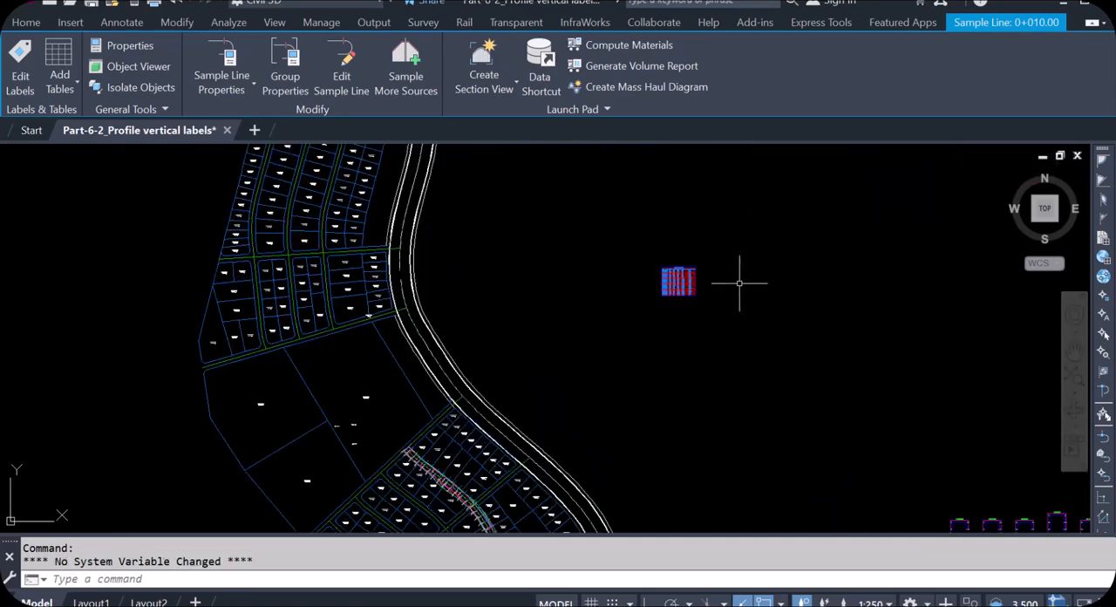
{"action": "scroll", "coordinate": [612, 280], "scroll_direction": "up", "scroll_amount": 7}
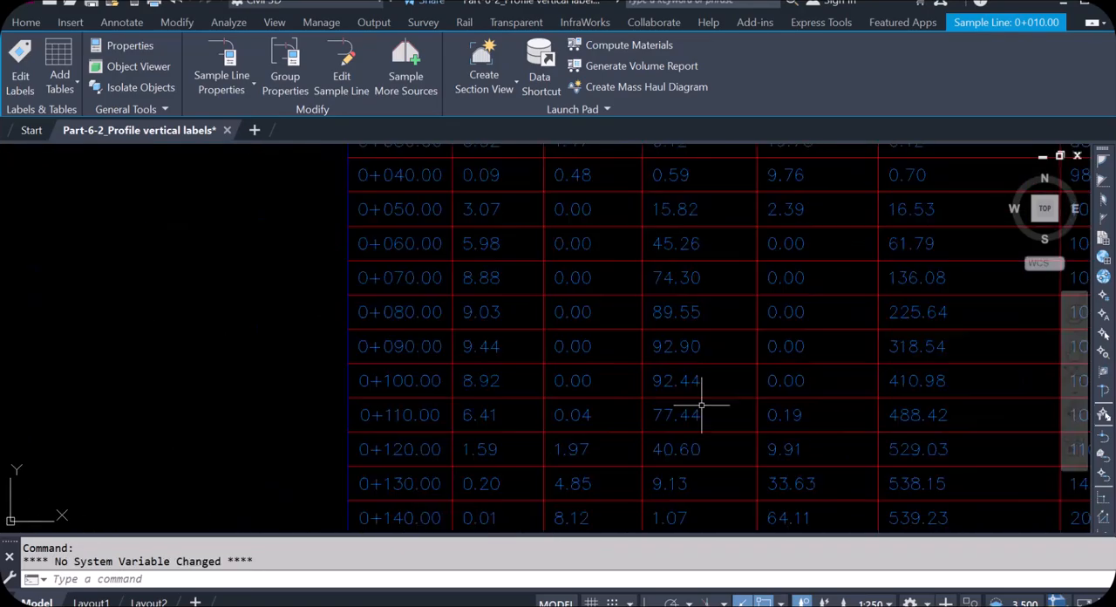
{"action": "scroll", "coordinate": [706, 348], "scroll_direction": "down", "scroll_amount": 4}
{"action": "scroll", "coordinate": [707, 253], "scroll_direction": "up", "scroll_amount": 4}
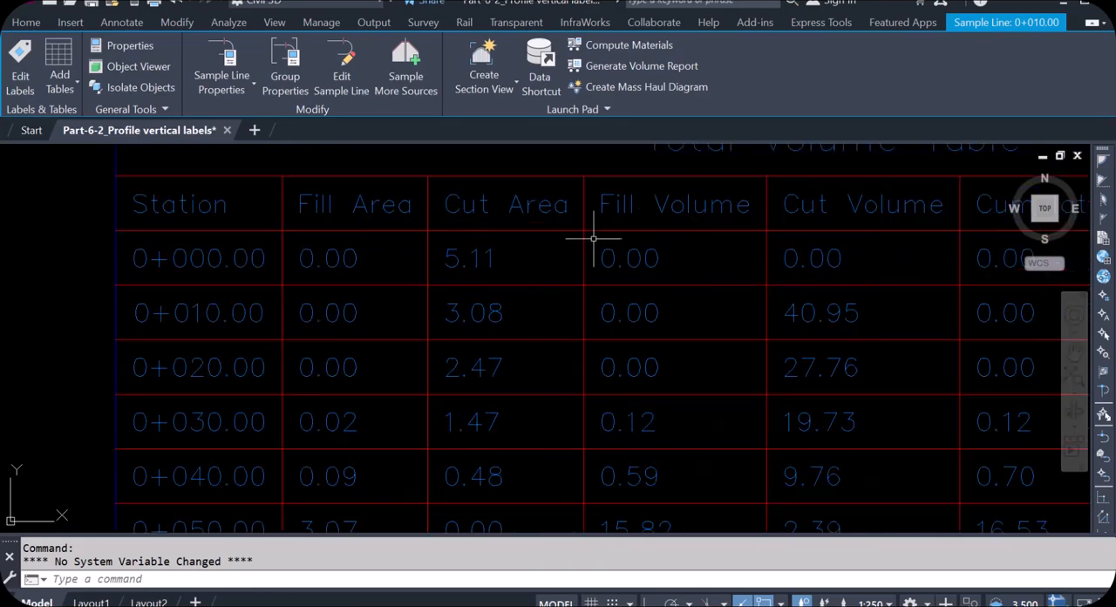
{"action": "scroll", "coordinate": [514, 259], "scroll_direction": "down", "scroll_amount": 1}
{"action": "scroll", "coordinate": [573, 245], "scroll_direction": "down", "scroll_amount": 2}
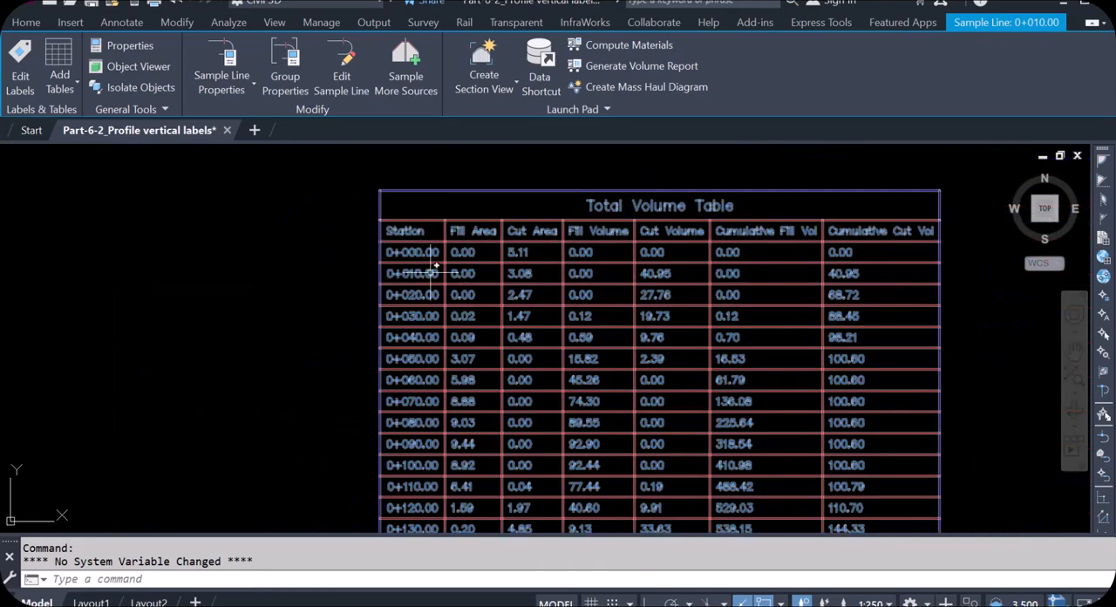
{"action": "scroll", "coordinate": [430, 273], "scroll_direction": "up", "scroll_amount": 2}
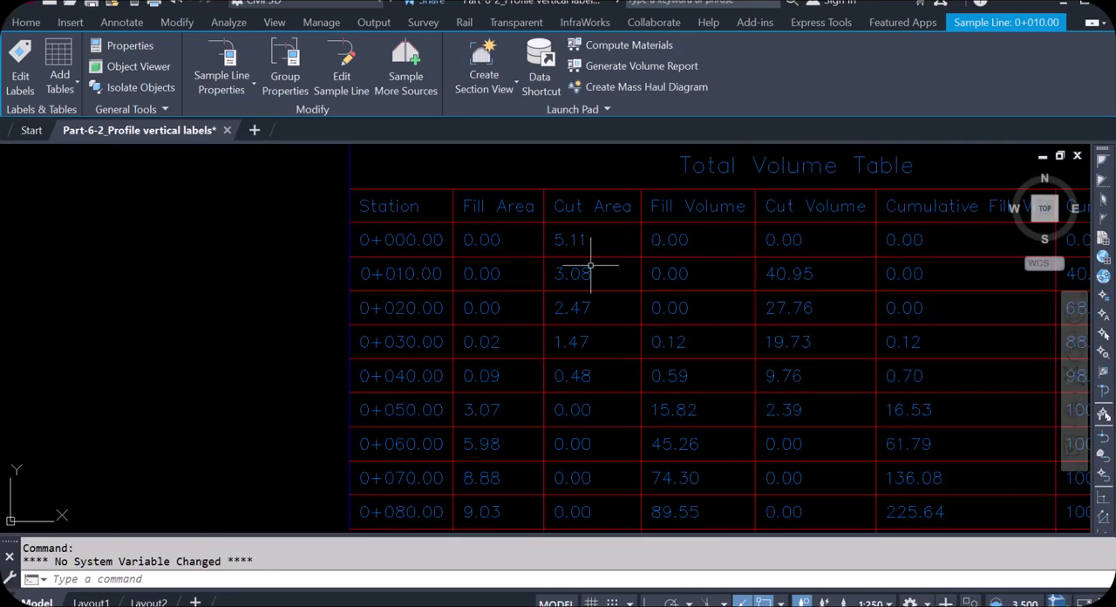
{"action": "scroll", "coordinate": [579, 260], "scroll_direction": "down", "scroll_amount": 2}
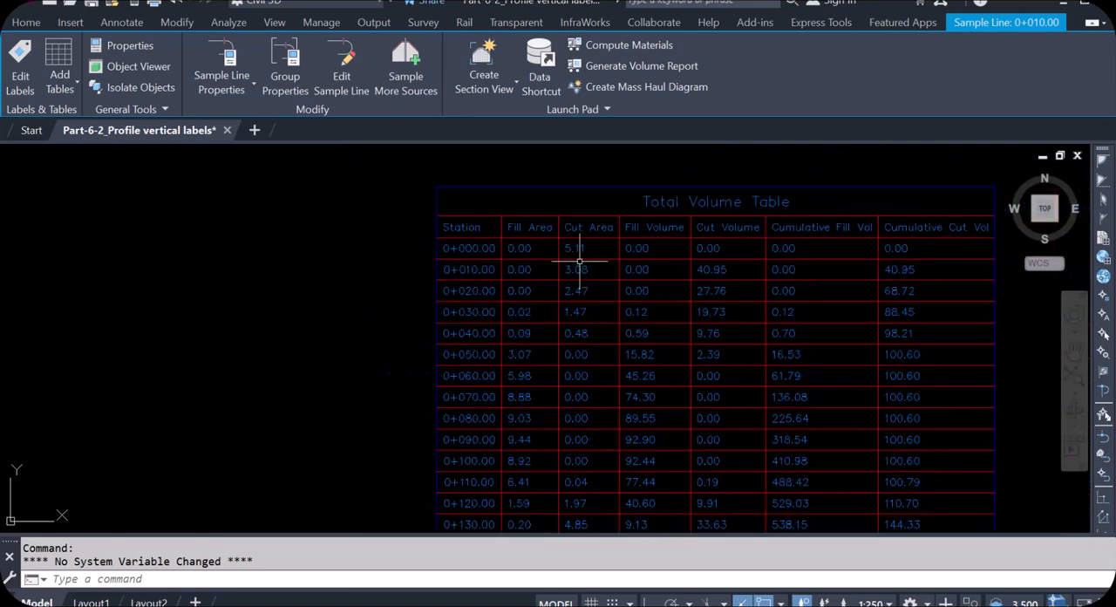
{"action": "scroll", "coordinate": [723, 293], "scroll_direction": "down", "scroll_amount": 3}
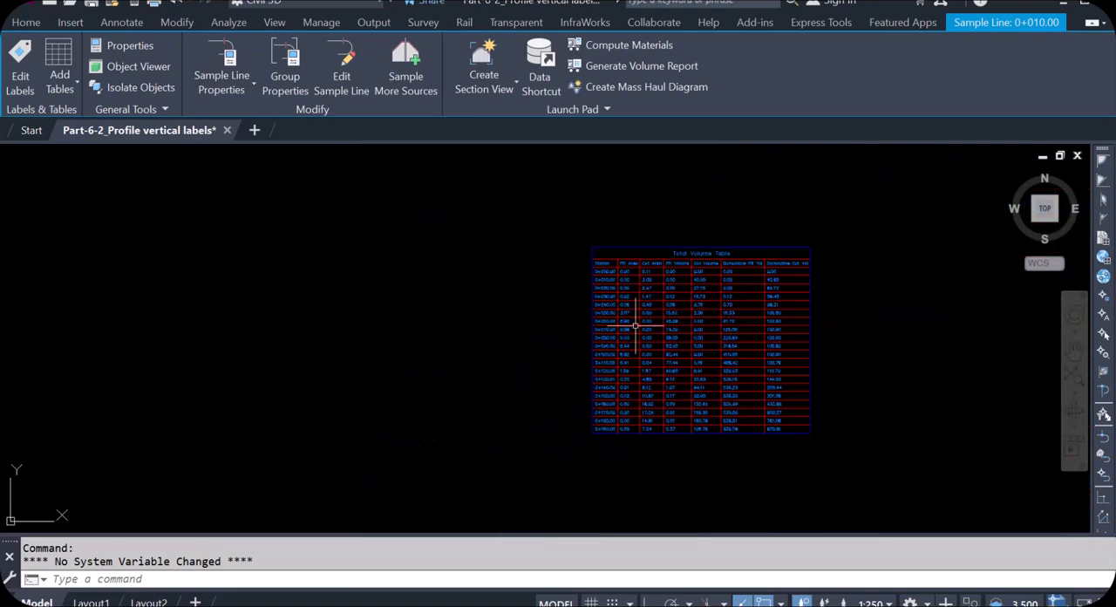
{"action": "scroll", "coordinate": [578, 338], "scroll_direction": "down", "scroll_amount": 5}
{"action": "scroll", "coordinate": [548, 311], "scroll_direction": "down", "scroll_amount": 3}
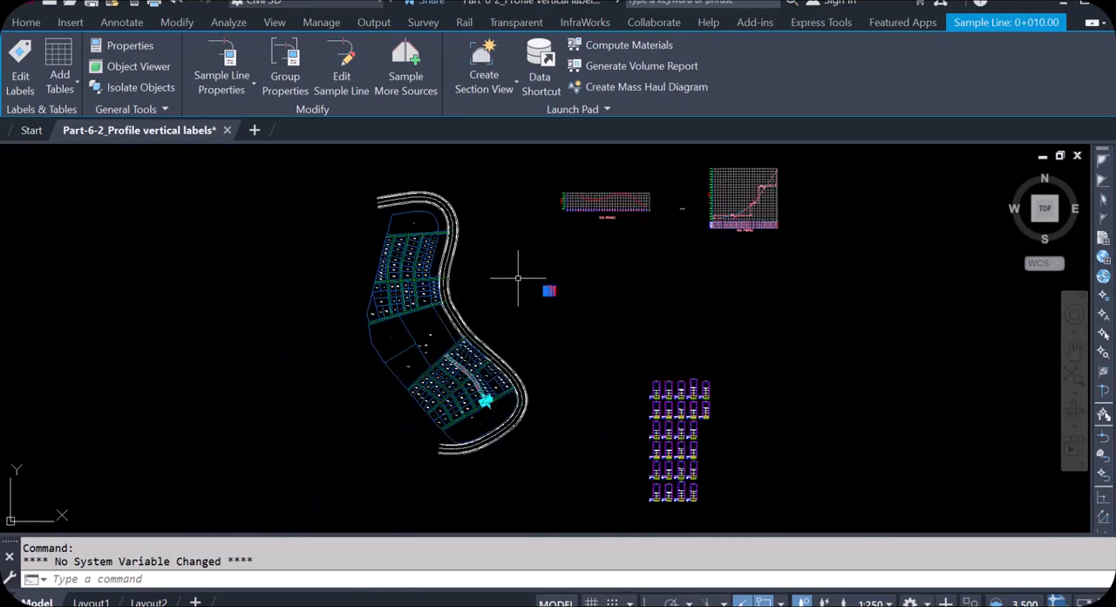
- Create a material volume table with the Area and Volume style for RO5, using Material List - (1) and Material - (2)
{"action": "scroll", "coordinate": [518, 279], "scroll_direction": "up", "scroll_amount": 2}
{"action": "scroll", "coordinate": [466, 458], "scroll_direction": "up", "scroll_amount": 6}
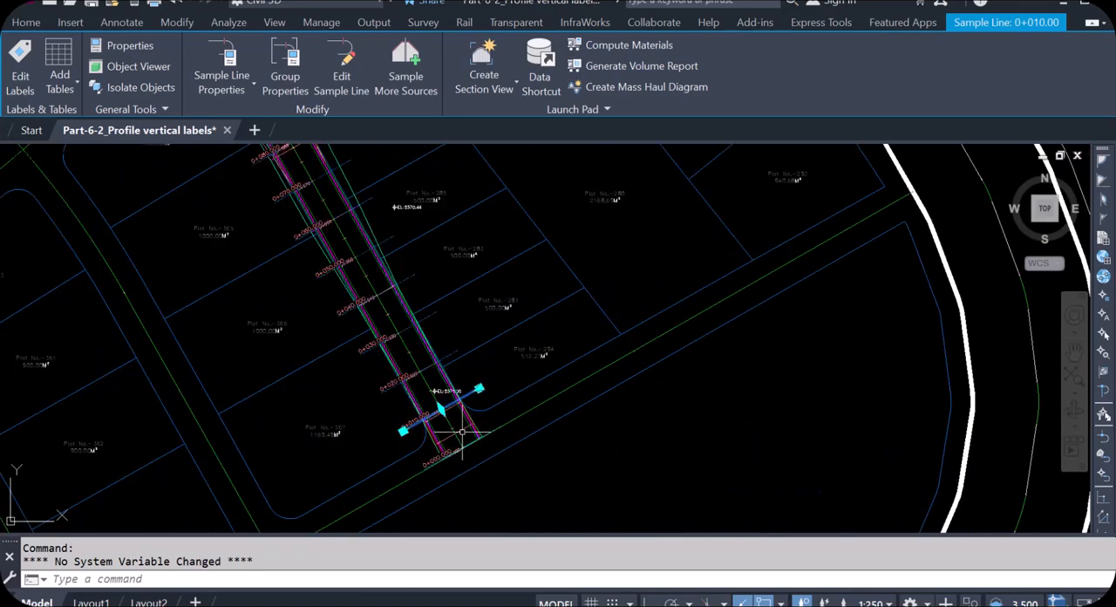
{"action": "left_click", "coordinate": [75, 85]}
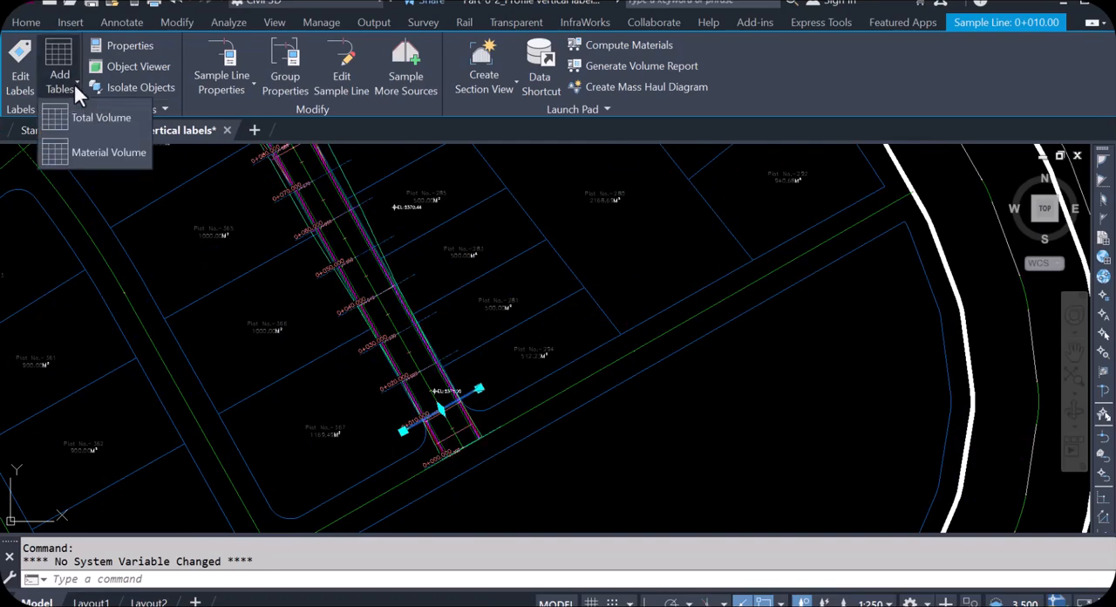
{"action": "left_click", "coordinate": [101, 154]}
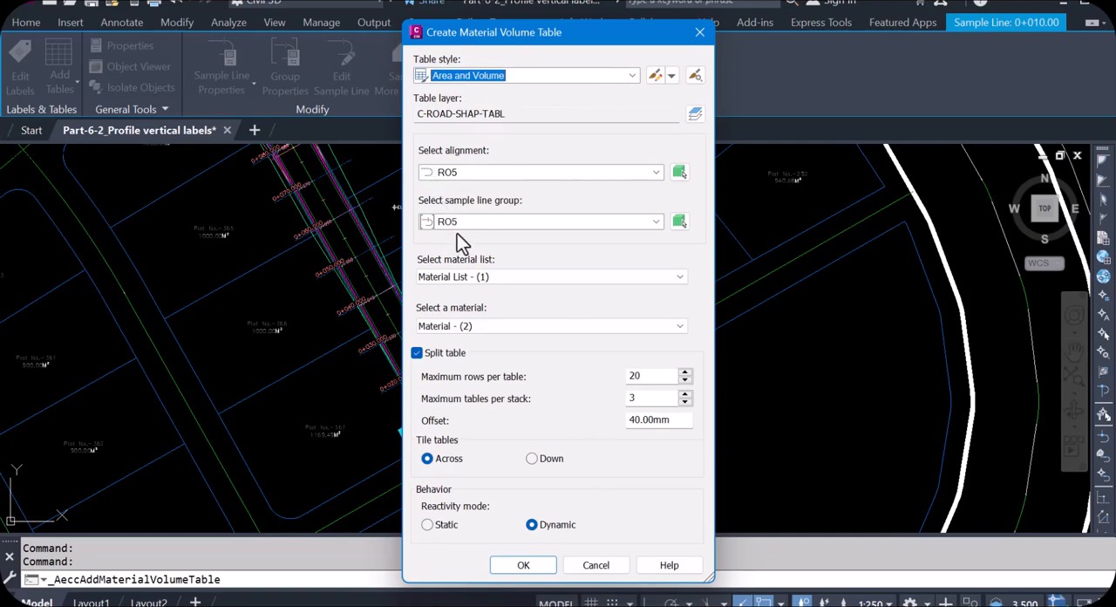
{"action": "left_click", "coordinate": [681, 275]}
{"action": "left_click", "coordinate": [682, 278]}
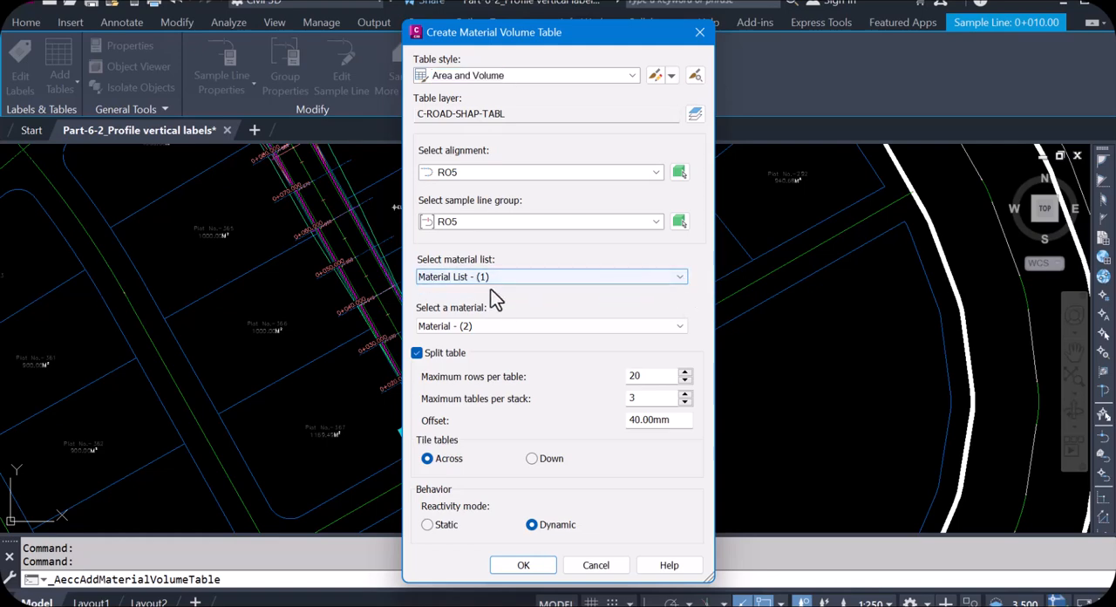
{"action": "left_click", "coordinate": [684, 327]}
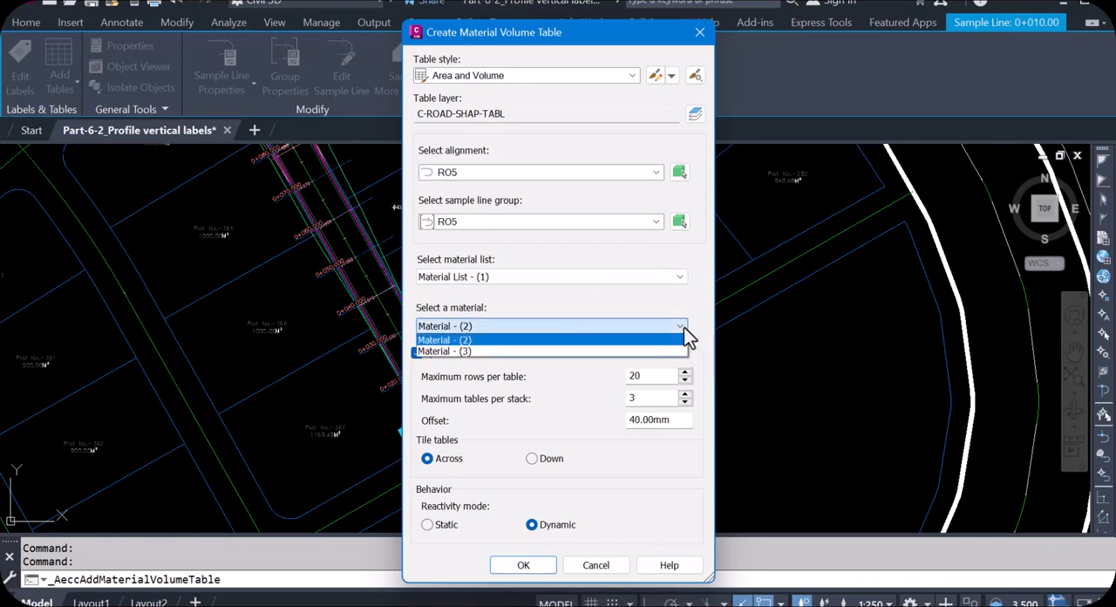
{"action": "left_click", "coordinate": [468, 340]}
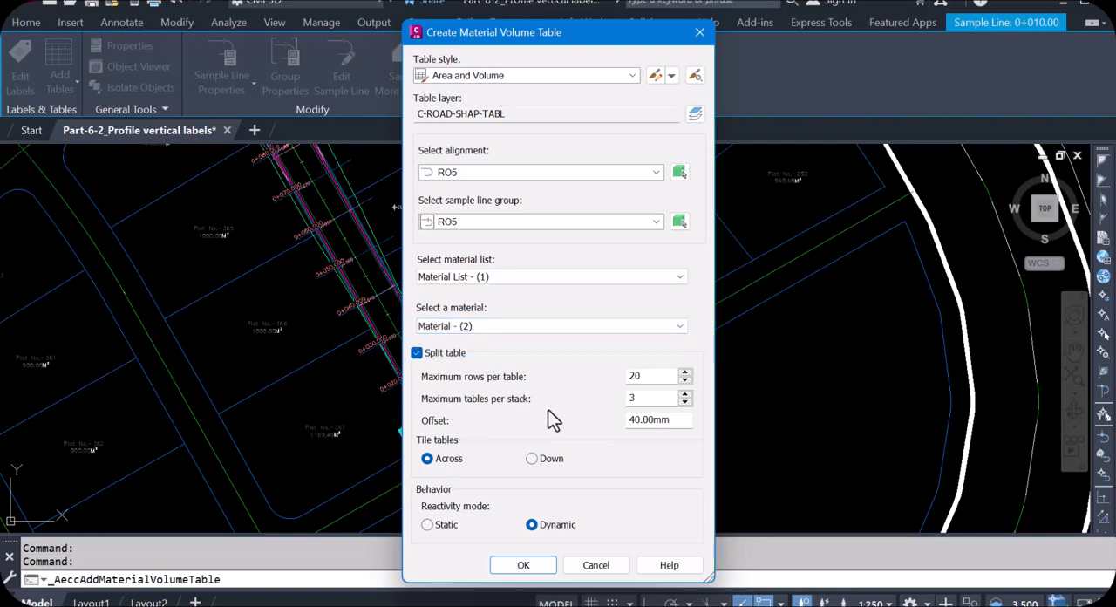
{"action": "left_click", "coordinate": [523, 564]}
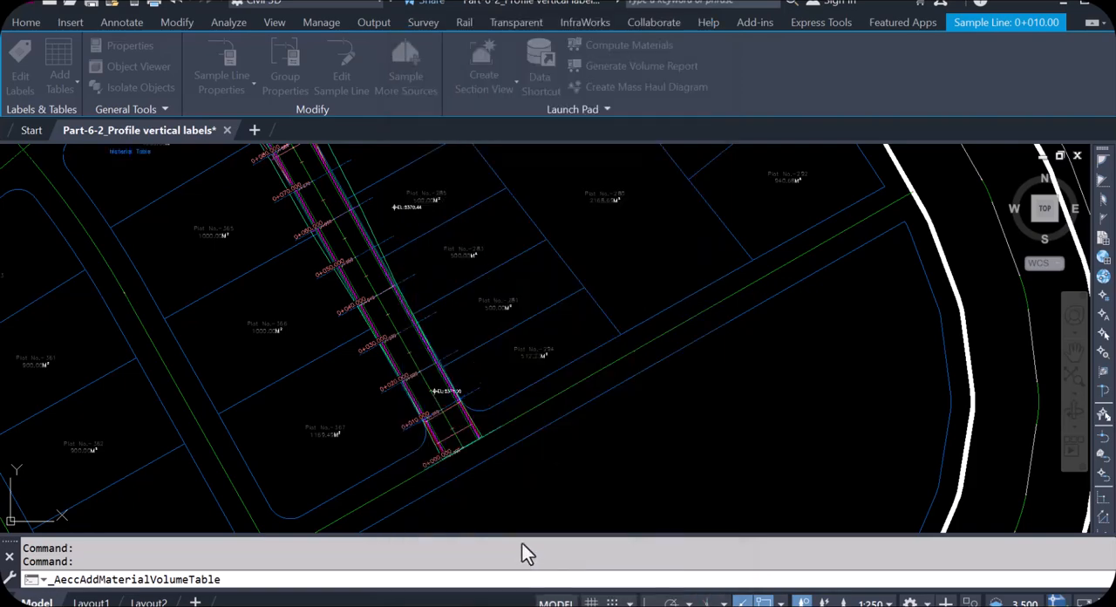
- Place the Material - (2) volume table in the empty space just east of the total volume table
{"action": "scroll", "coordinate": [300, 370], "scroll_direction": "down", "scroll_amount": 5}
{"action": "scroll", "coordinate": [292, 370], "scroll_direction": "down", "scroll_amount": 1}
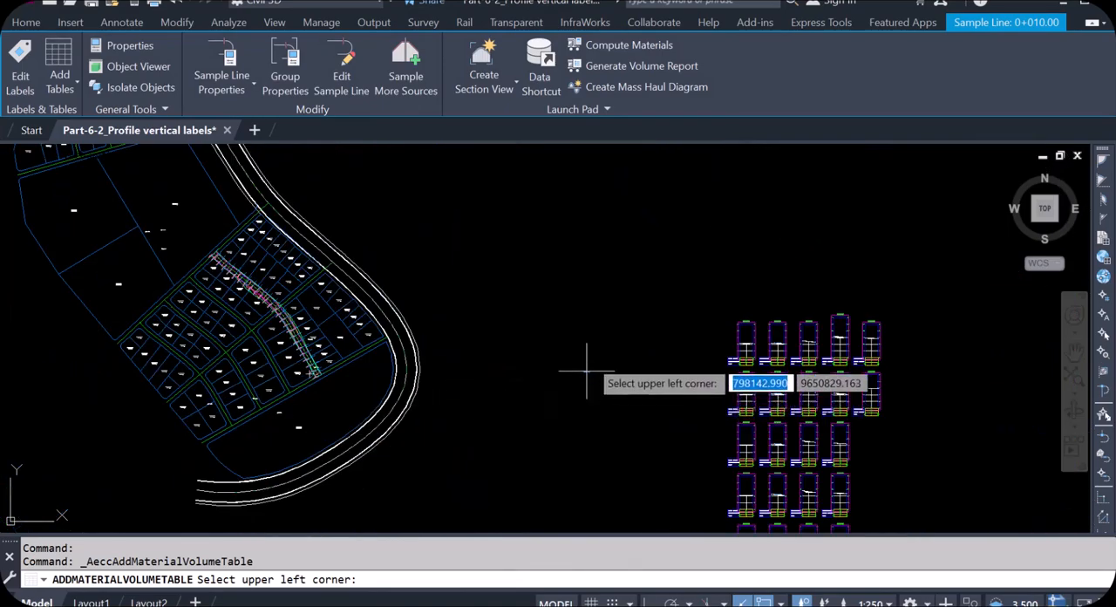
{"action": "scroll", "coordinate": [585, 428], "scroll_direction": "down", "scroll_amount": 2}
{"action": "scroll", "coordinate": [554, 250], "scroll_direction": "up", "scroll_amount": 4}
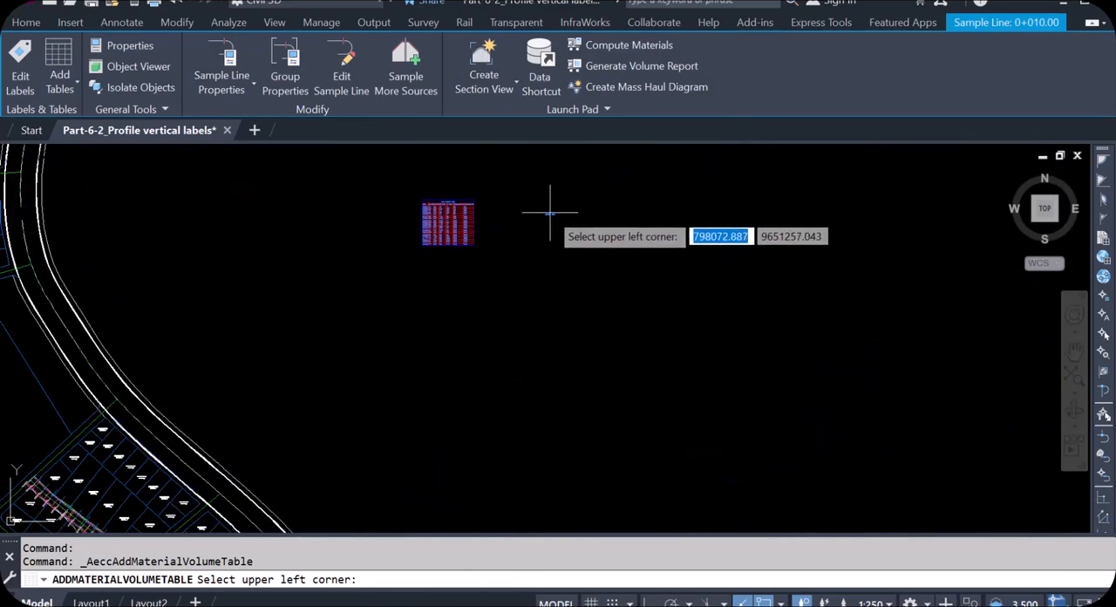
{"action": "left_click", "coordinate": [517, 208]}
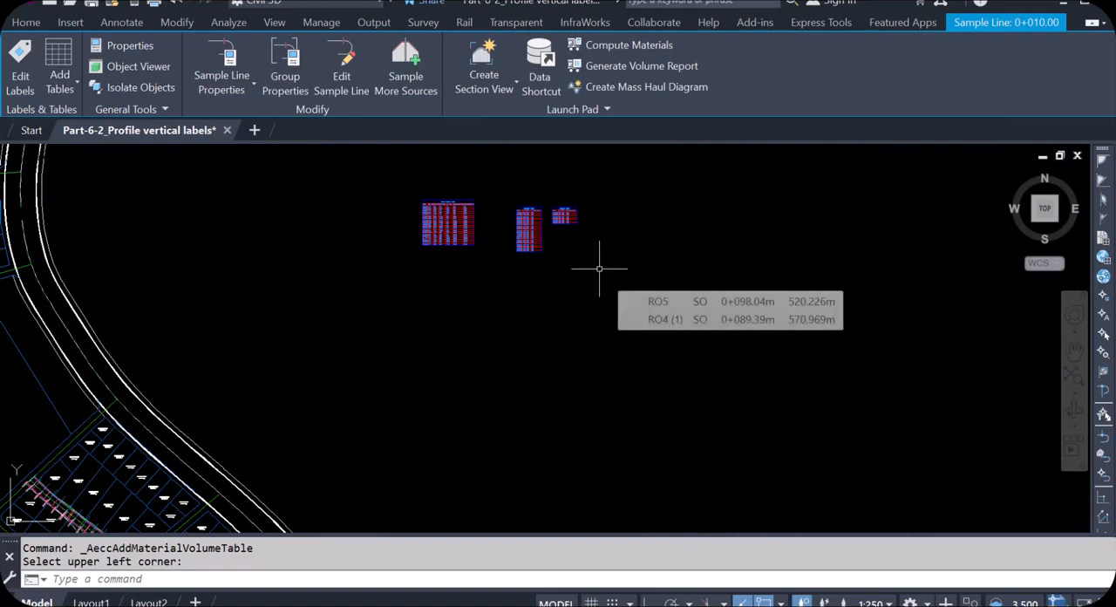
{"action": "scroll", "coordinate": [529, 211], "scroll_direction": "up", "scroll_amount": 5}
{"action": "scroll", "coordinate": [528, 211], "scroll_direction": "down", "scroll_amount": 3}
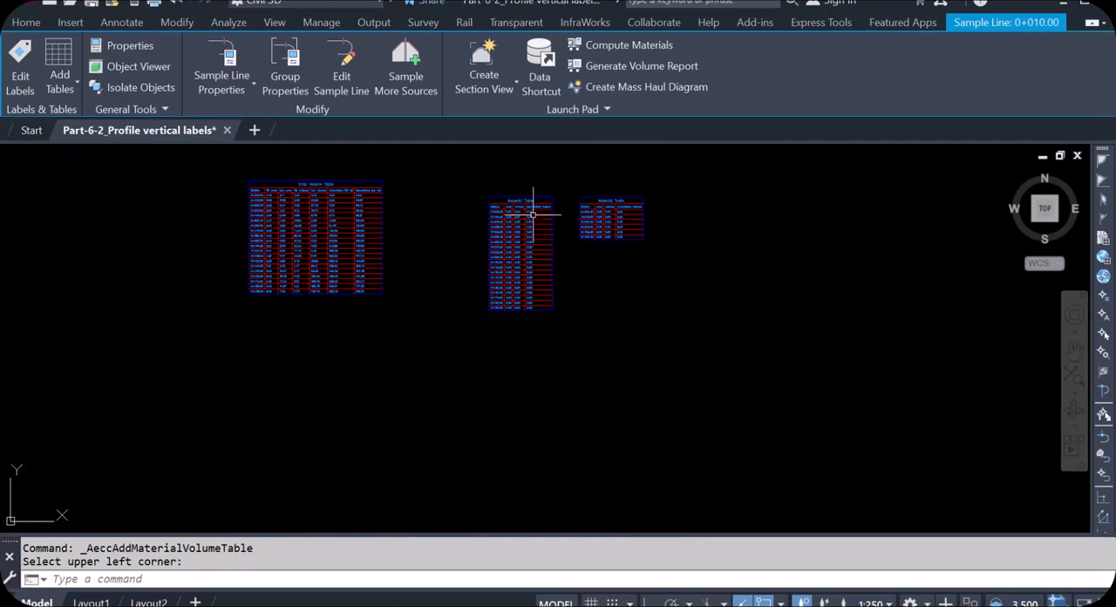
{"action": "scroll", "coordinate": [534, 209], "scroll_direction": "up", "scroll_amount": 2}
{"action": "scroll", "coordinate": [523, 212], "scroll_direction": "down", "scroll_amount": 3}
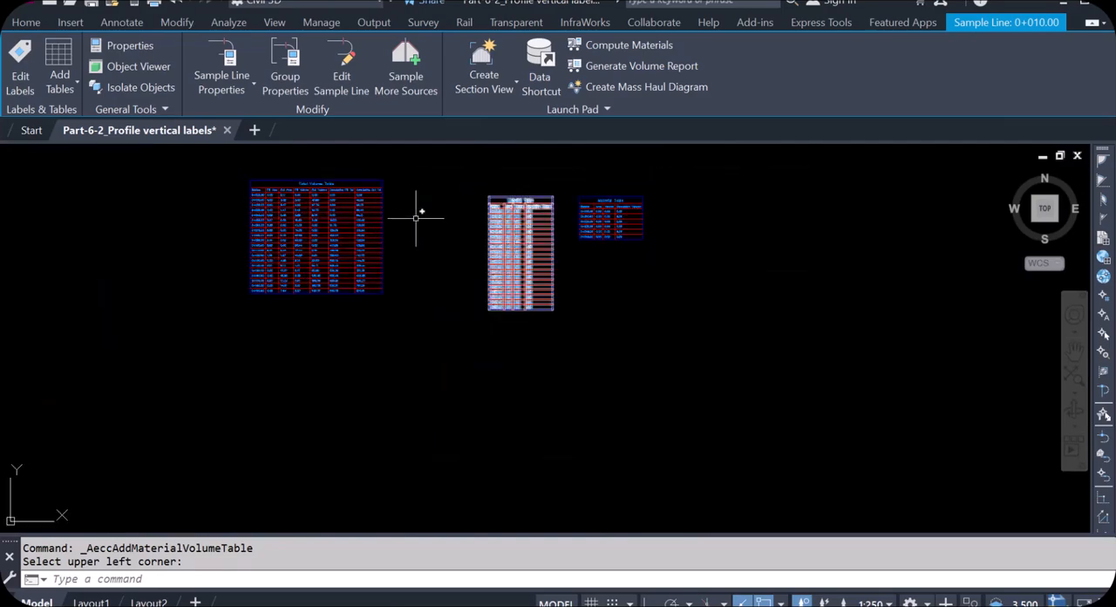
- Create another RO5 material volume table in the Area and Volume style from Material List - (1), this time for Material - (3)
{"action": "scroll", "coordinate": [548, 269], "scroll_direction": "down", "scroll_amount": 4}
{"action": "scroll", "coordinate": [548, 269], "scroll_direction": "down", "scroll_amount": 2}
{"action": "scroll", "coordinate": [411, 440], "scroll_direction": "up", "scroll_amount": 4}
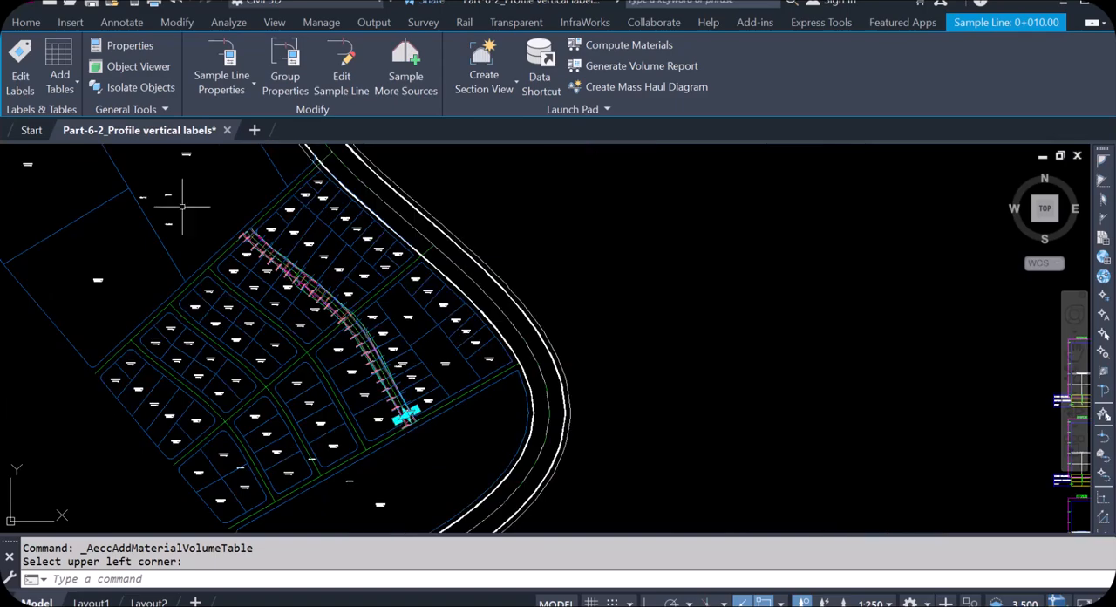
{"action": "left_click", "coordinate": [74, 79]}
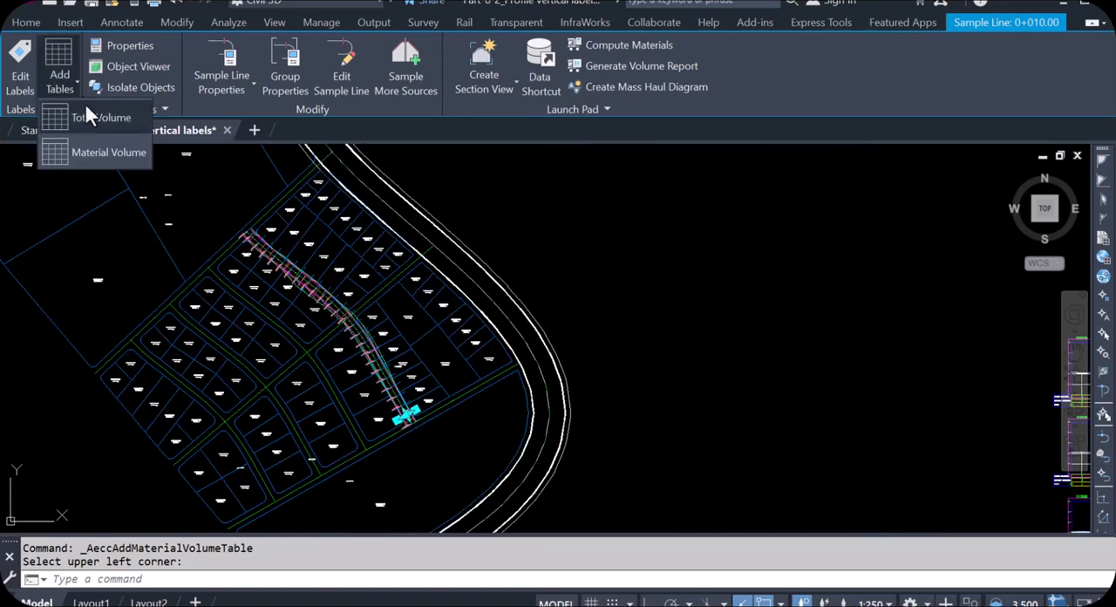
{"action": "left_click", "coordinate": [86, 152]}
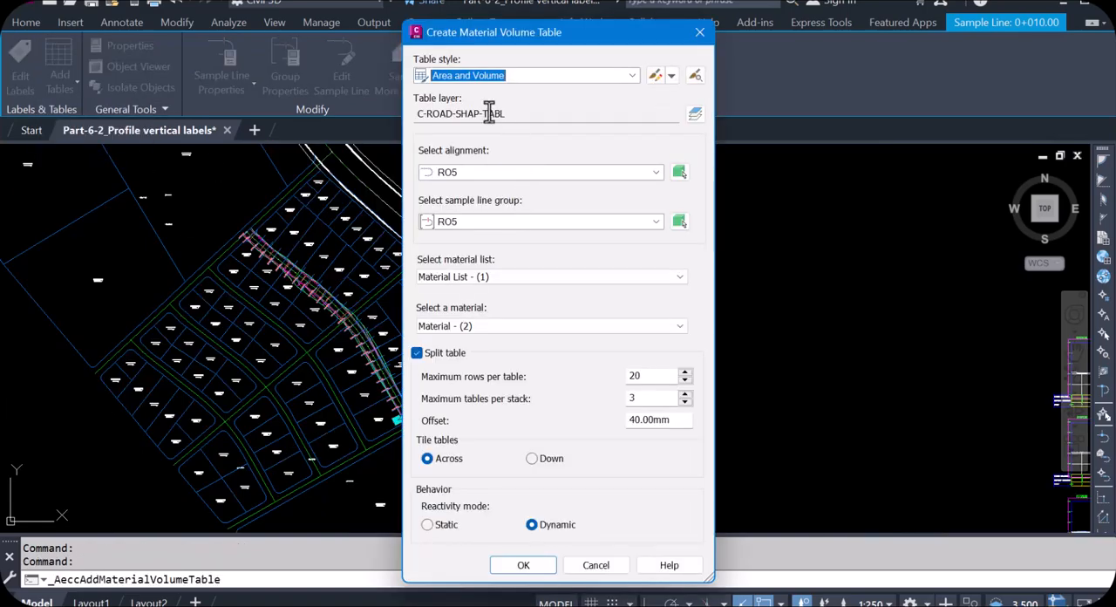
{"action": "left_click", "coordinate": [656, 325]}
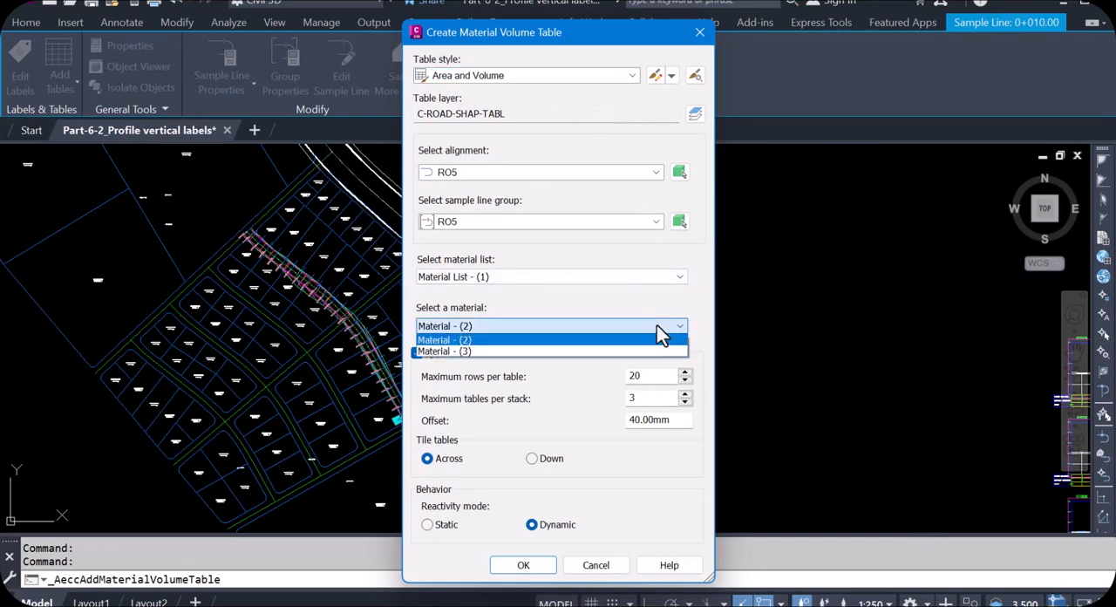
{"action": "left_click", "coordinate": [464, 350]}
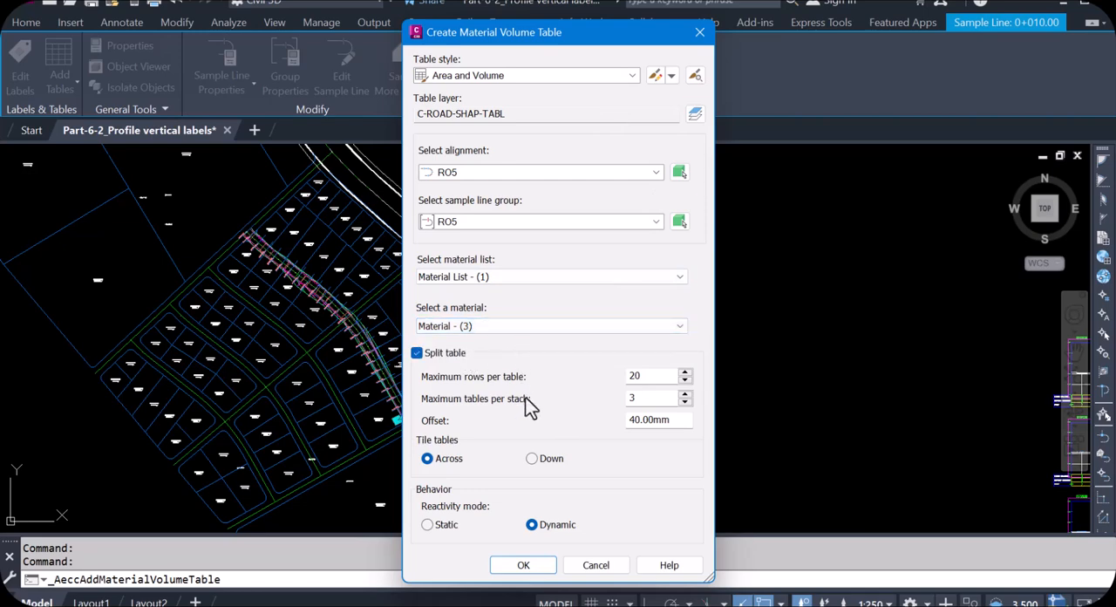
{"action": "left_click", "coordinate": [525, 566]}
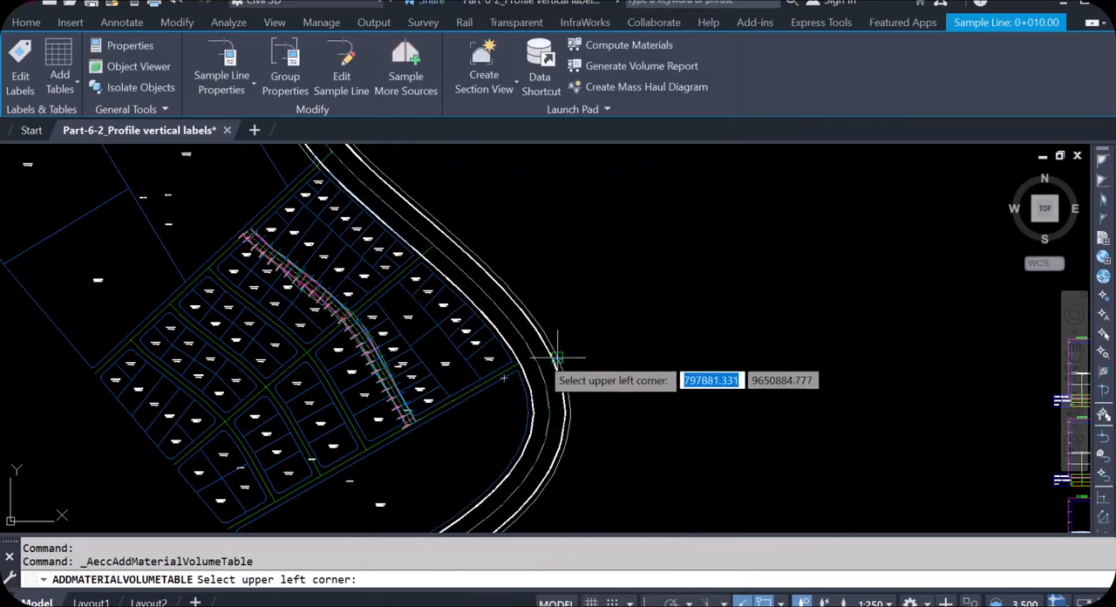
- Place the Material - (3) volume table east of the existing material tables
{"action": "scroll", "coordinate": [540, 366], "scroll_direction": "down", "scroll_amount": 3}
{"action": "scroll", "coordinate": [610, 224], "scroll_direction": "up", "scroll_amount": 4}
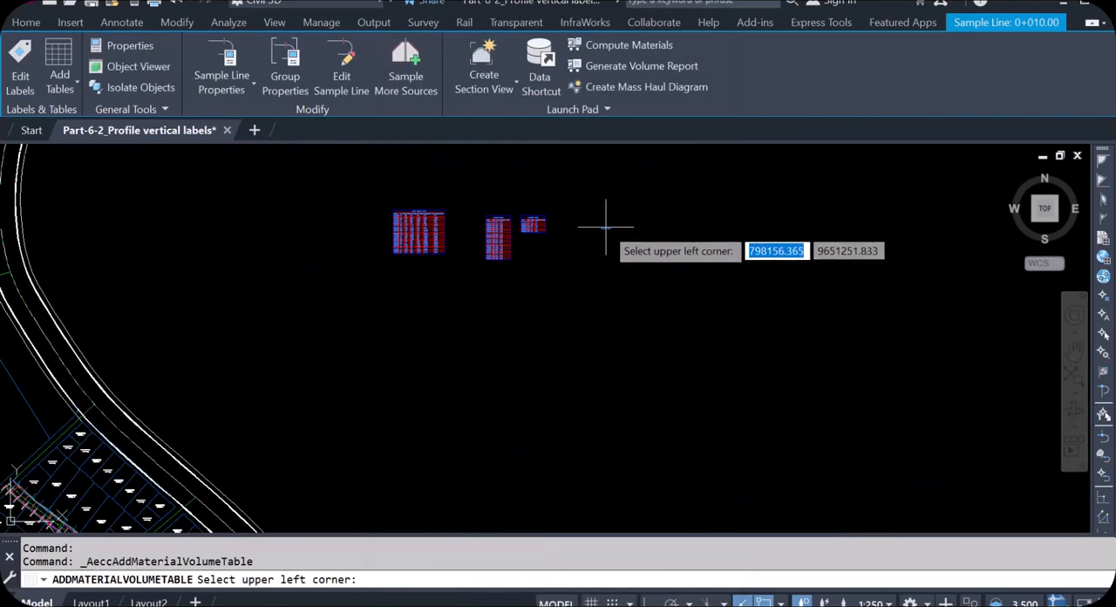
{"action": "left_click", "coordinate": [605, 226]}
- Examine the area, volume and cumulative volume values in the newly placed material tables
{"action": "scroll", "coordinate": [461, 228], "scroll_direction": "up", "scroll_amount": 4}
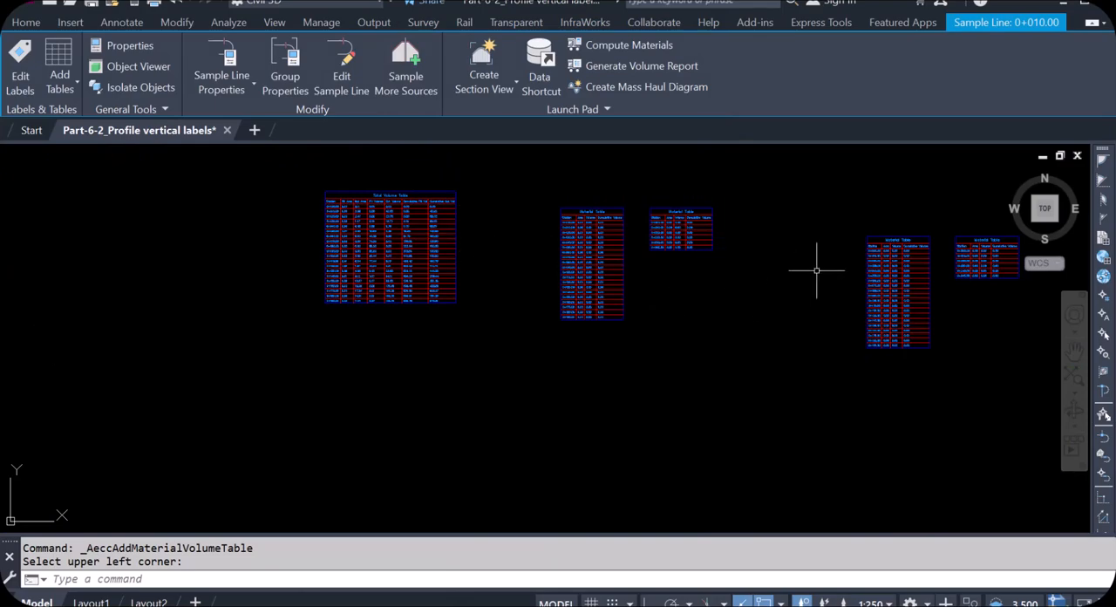
{"action": "scroll", "coordinate": [902, 261], "scroll_direction": "up", "scroll_amount": 6}
{"action": "scroll", "coordinate": [870, 267], "scroll_direction": "up", "scroll_amount": 1}
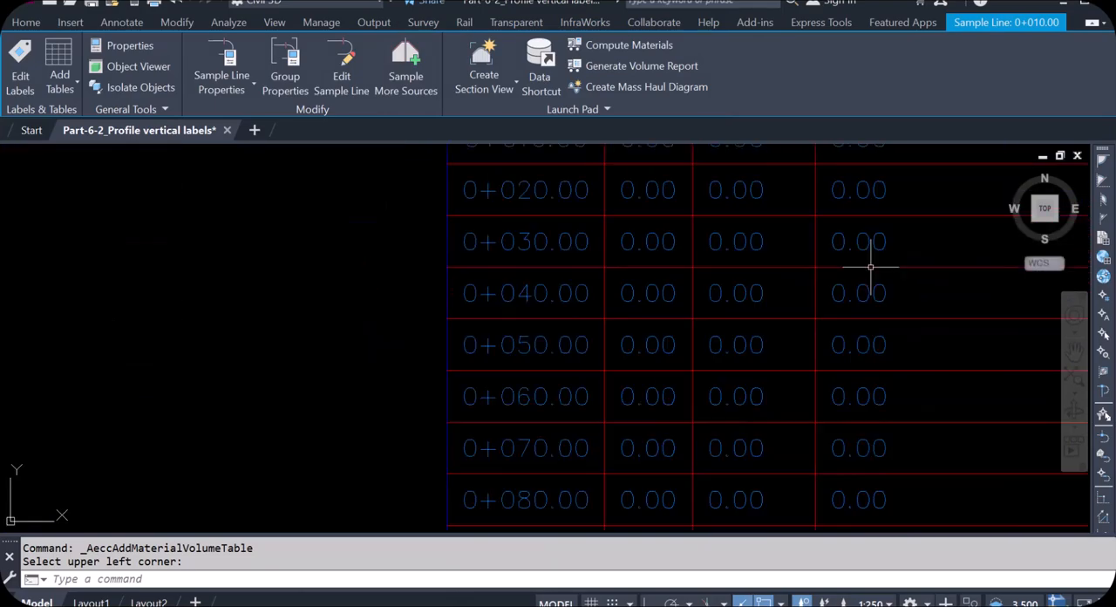
{"action": "scroll", "coordinate": [869, 267], "scroll_direction": "down", "scroll_amount": 5}
{"action": "scroll", "coordinate": [696, 238], "scroll_direction": "down", "scroll_amount": 1}
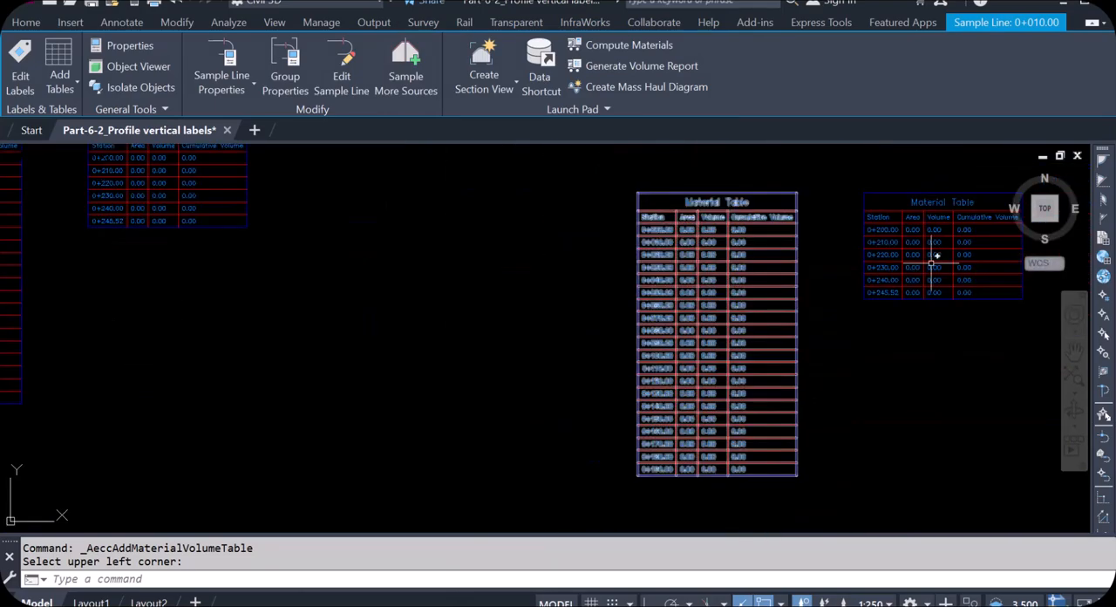
{"action": "scroll", "coordinate": [935, 256], "scroll_direction": "up", "scroll_amount": 7}
{"action": "scroll", "coordinate": [745, 300], "scroll_direction": "down", "scroll_amount": 3}
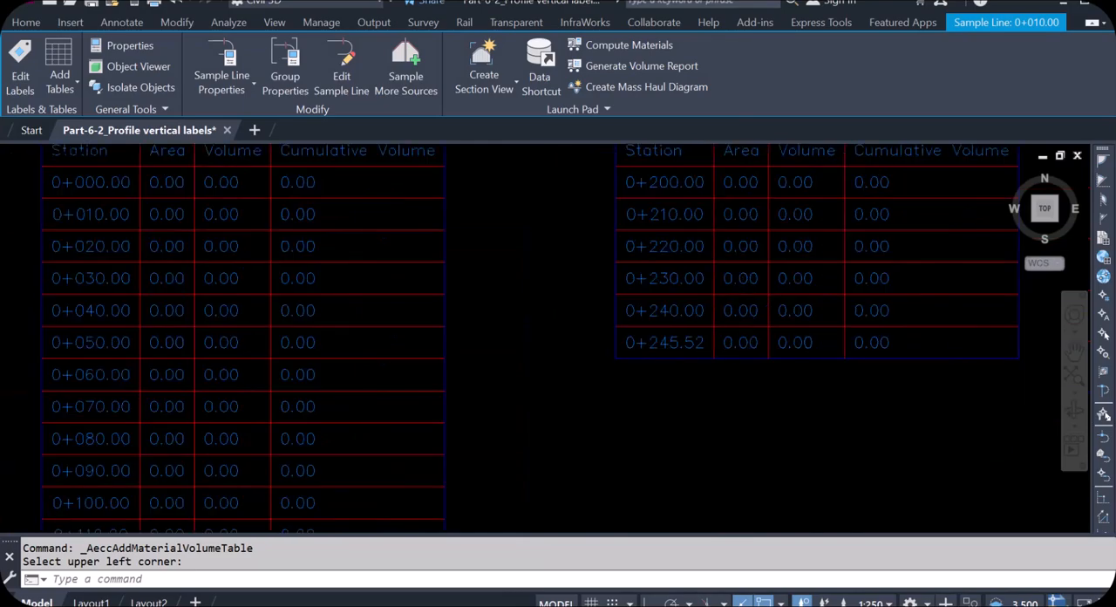
{"action": "scroll", "coordinate": [773, 244], "scroll_direction": "down", "scroll_amount": 5}
{"action": "scroll", "coordinate": [775, 250], "scroll_direction": "up", "scroll_amount": 4}
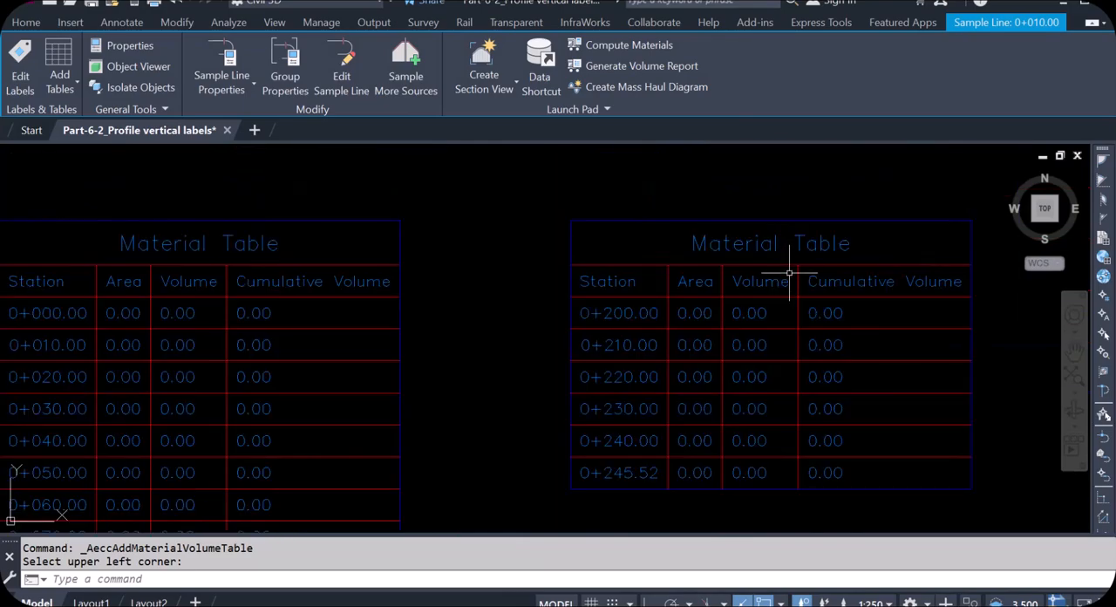
- Examine the pavement and curb shapes of the road assembly located between the two profile views
{"action": "scroll", "coordinate": [767, 252], "scroll_direction": "down", "scroll_amount": 3}
{"action": "scroll", "coordinate": [659, 340], "scroll_direction": "down", "scroll_amount": 5}
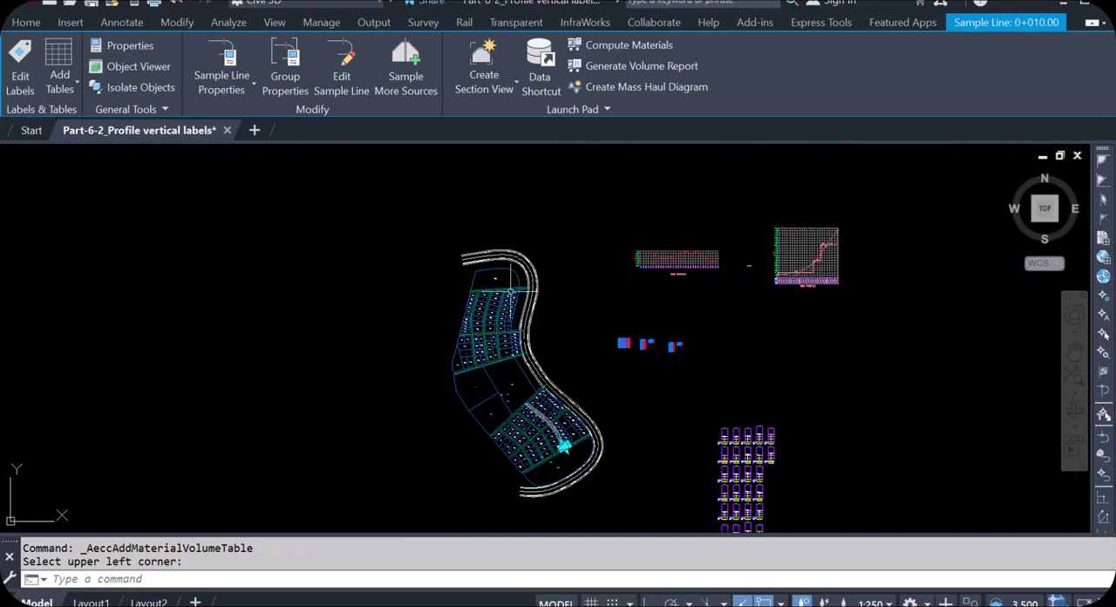
{"action": "scroll", "coordinate": [511, 277], "scroll_direction": "up", "scroll_amount": 2}
{"action": "scroll", "coordinate": [890, 233], "scroll_direction": "up", "scroll_amount": 5}
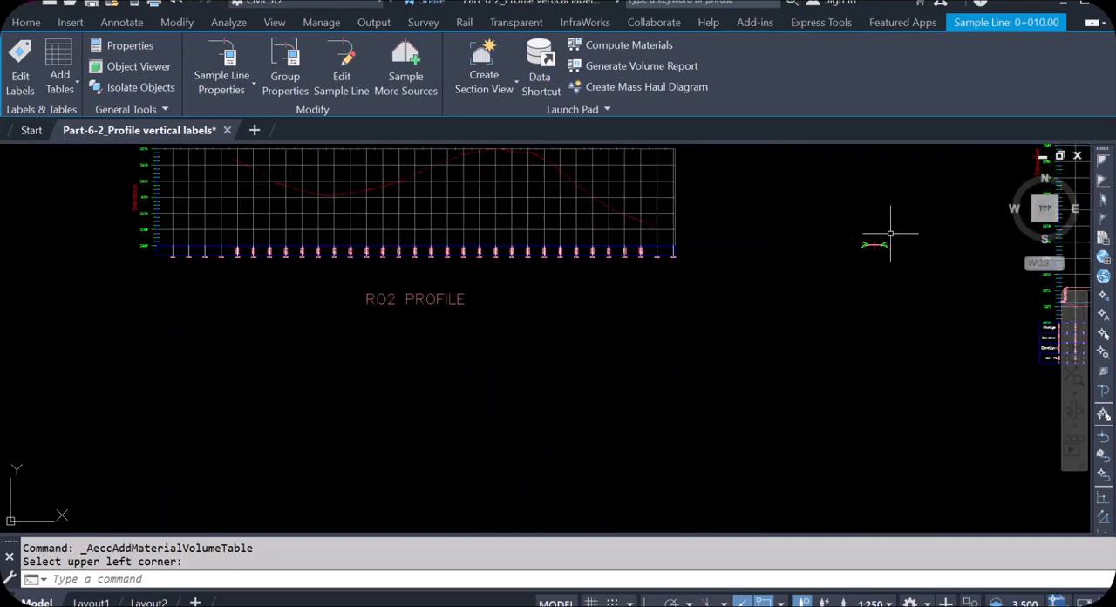
{"action": "scroll", "coordinate": [890, 233], "scroll_direction": "up", "scroll_amount": 6}
{"action": "scroll", "coordinate": [611, 234], "scroll_direction": "down", "scroll_amount": 3}
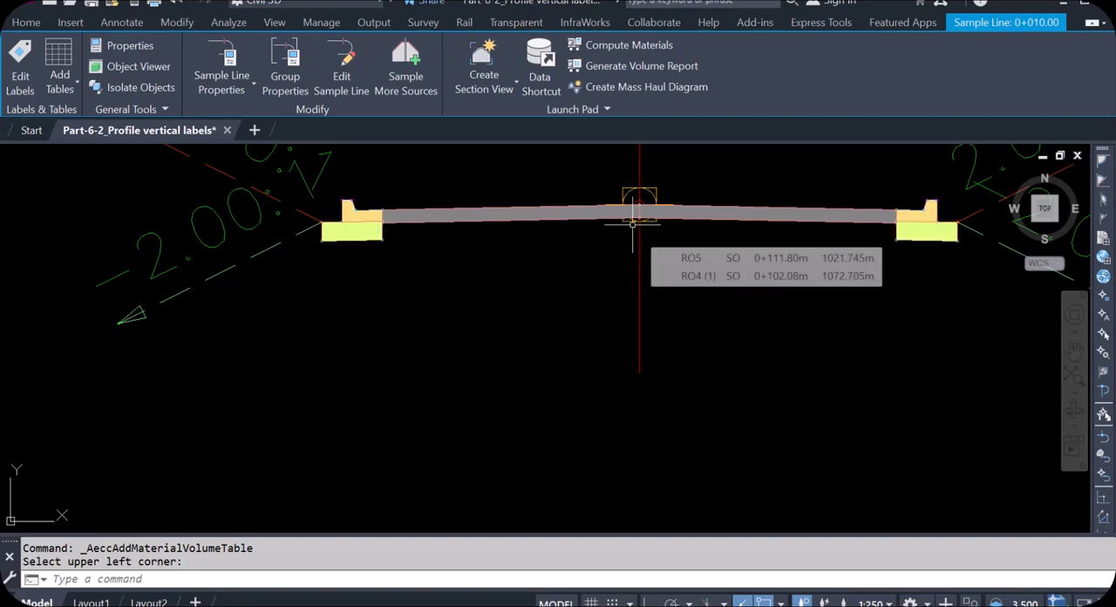
- Examine the assembly's curb and base shapes and the area and volume rows of the material tables through station 0+245.52
{"action": "scroll", "coordinate": [632, 223], "scroll_direction": "down", "scroll_amount": 5}
{"action": "scroll", "coordinate": [664, 225], "scroll_direction": "up", "scroll_amount": 8}
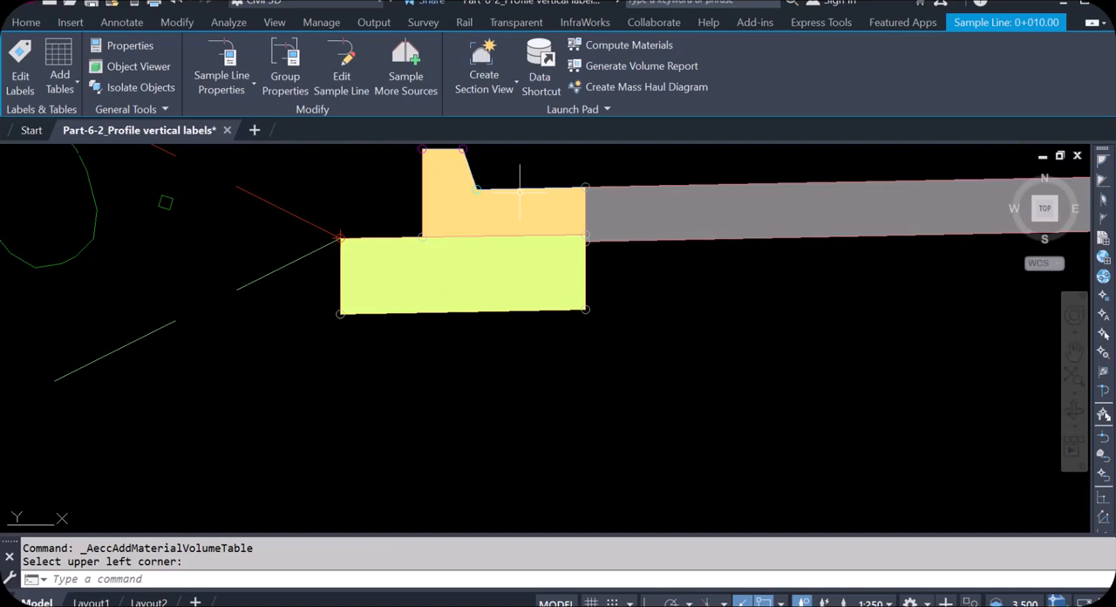
{"action": "scroll", "coordinate": [473, 325], "scroll_direction": "down", "scroll_amount": 10}
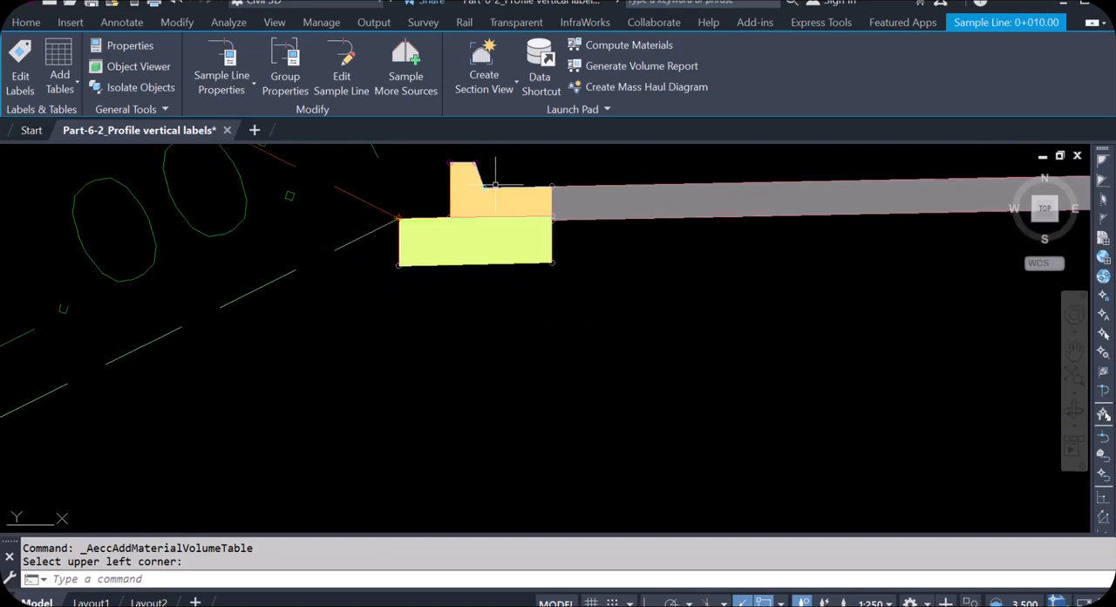
{"action": "scroll", "coordinate": [687, 242], "scroll_direction": "down", "scroll_amount": 5}
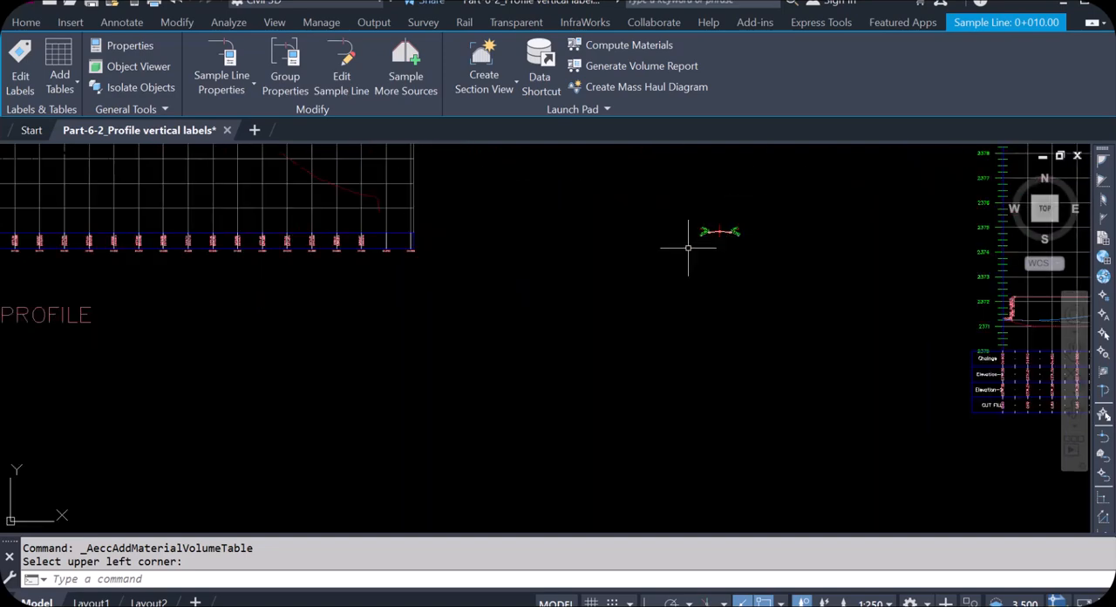
{"action": "scroll", "coordinate": [455, 441], "scroll_direction": "up", "scroll_amount": 10}
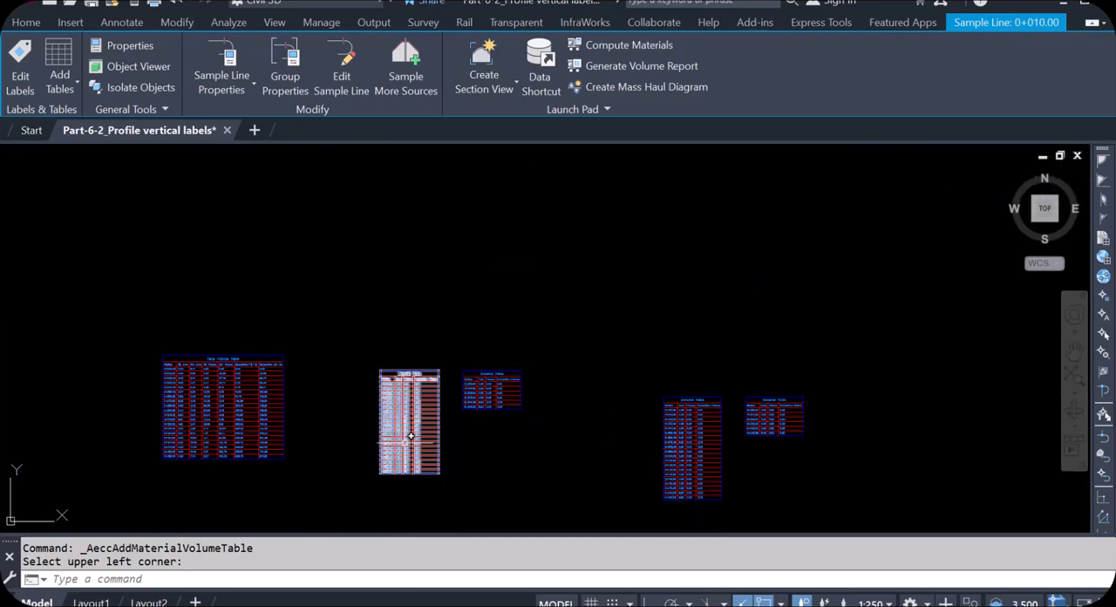
{"action": "scroll", "coordinate": [752, 236], "scroll_direction": "down", "scroll_amount": 5}
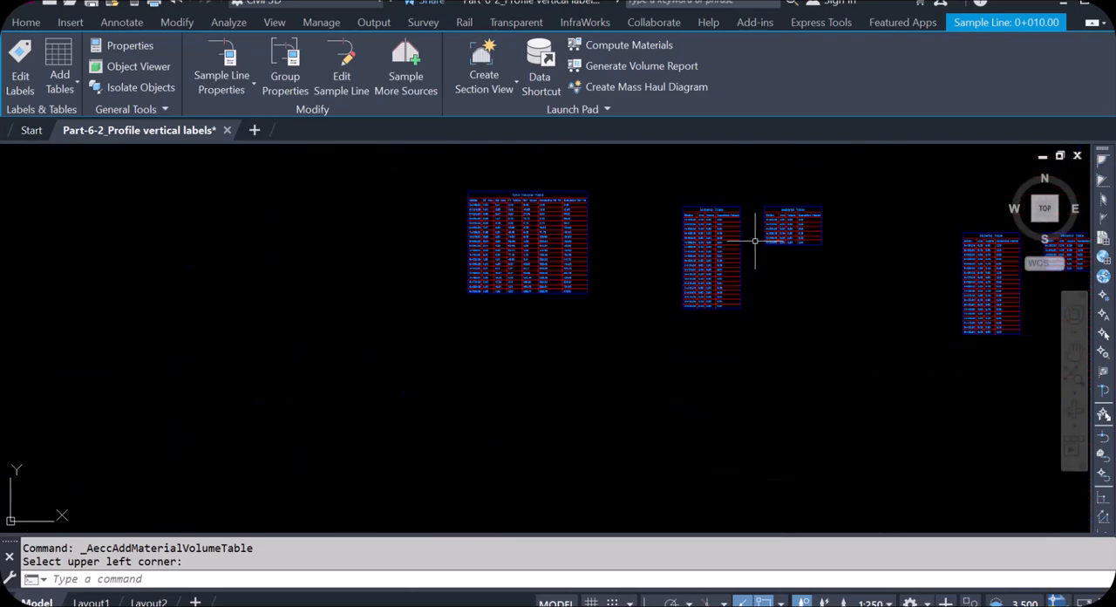
{"action": "scroll", "coordinate": [789, 231], "scroll_direction": "up", "scroll_amount": 8}
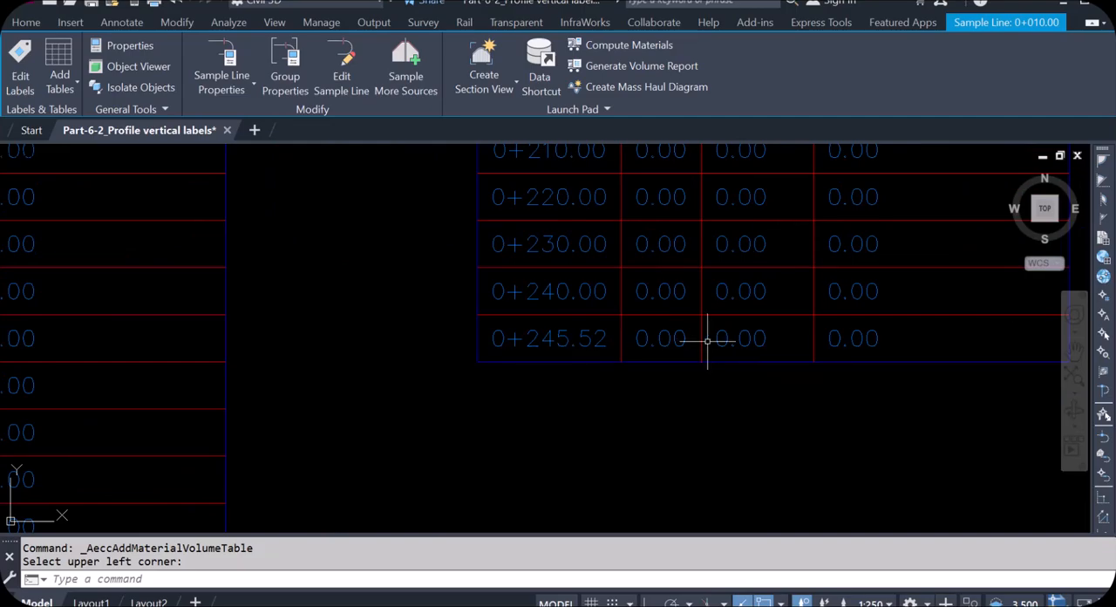
{"action": "scroll", "coordinate": [707, 340], "scroll_direction": "down", "scroll_amount": 6}
- Examine the cumulative fill and cumulative cut volumes in the Total Volume Table, from the first station to the last row
{"action": "scroll", "coordinate": [457, 312], "scroll_direction": "up", "scroll_amount": 7}
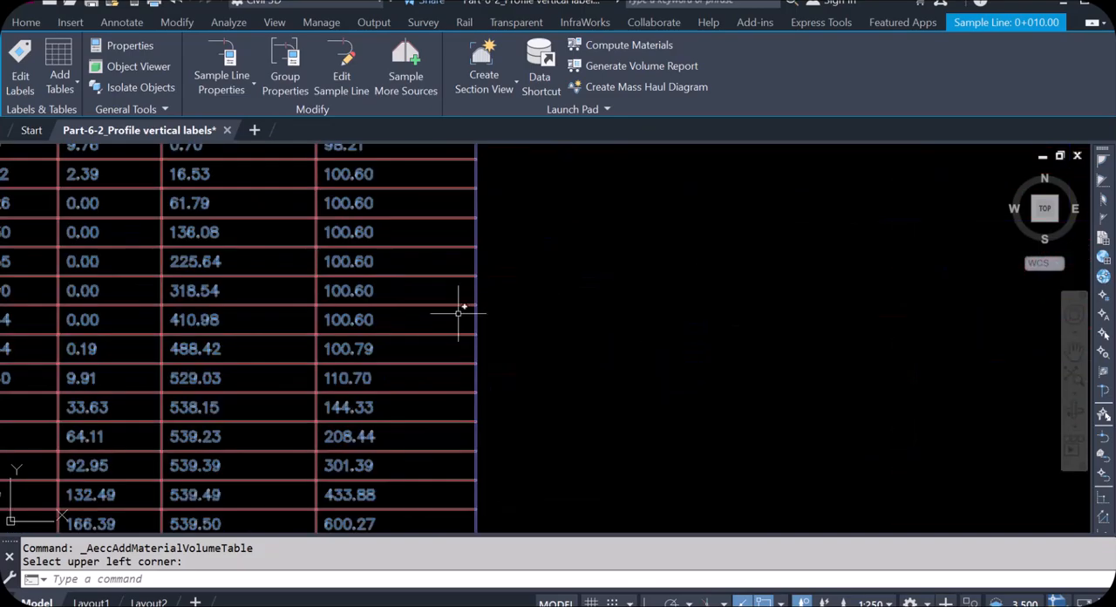
{"action": "scroll", "coordinate": [457, 312], "scroll_direction": "down", "scroll_amount": 7}
{"action": "scroll", "coordinate": [515, 249], "scroll_direction": "up", "scroll_amount": 9}
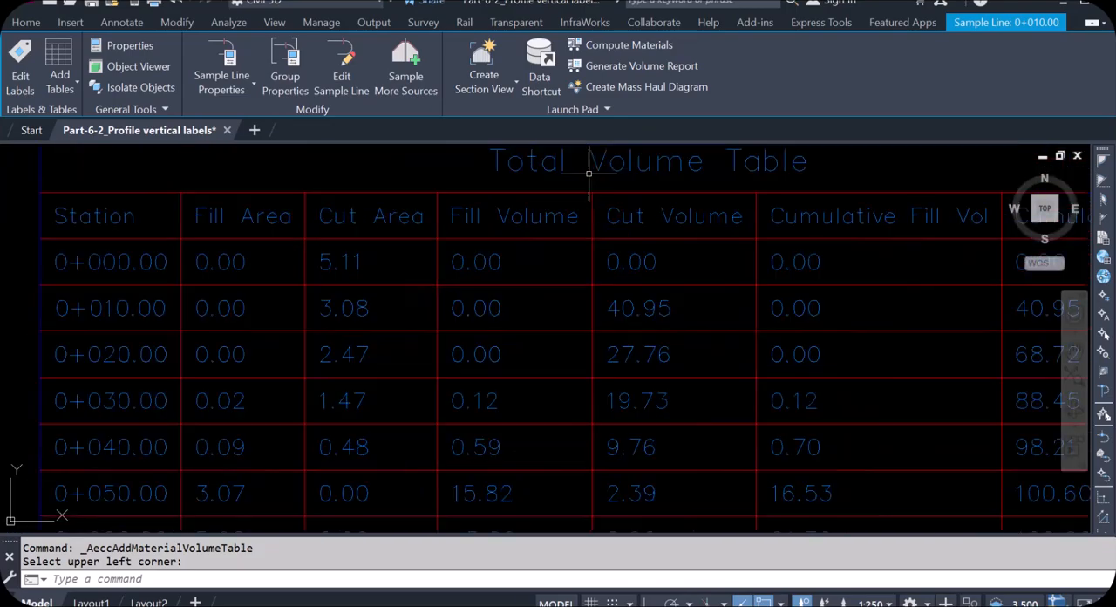
{"action": "scroll", "coordinate": [588, 175], "scroll_direction": "down", "scroll_amount": 3}
{"action": "scroll", "coordinate": [642, 223], "scroll_direction": "up", "scroll_amount": 5}
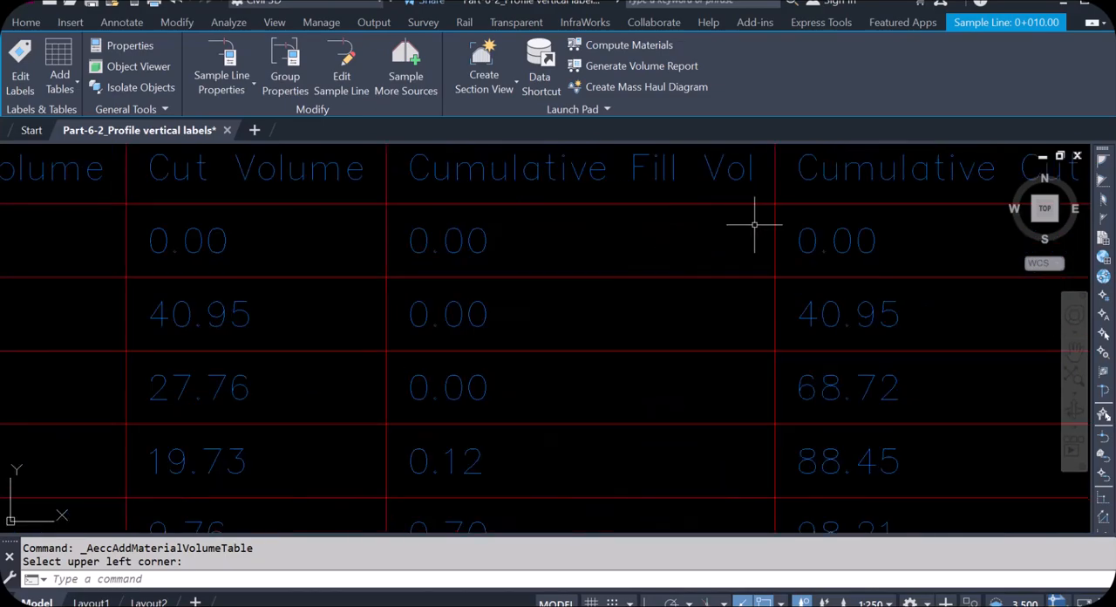
{"action": "scroll", "coordinate": [622, 186], "scroll_direction": "down", "scroll_amount": 9}
{"action": "scroll", "coordinate": [647, 353], "scroll_direction": "up", "scroll_amount": 4}
{"action": "scroll", "coordinate": [647, 352], "scroll_direction": "up", "scroll_amount": 10}
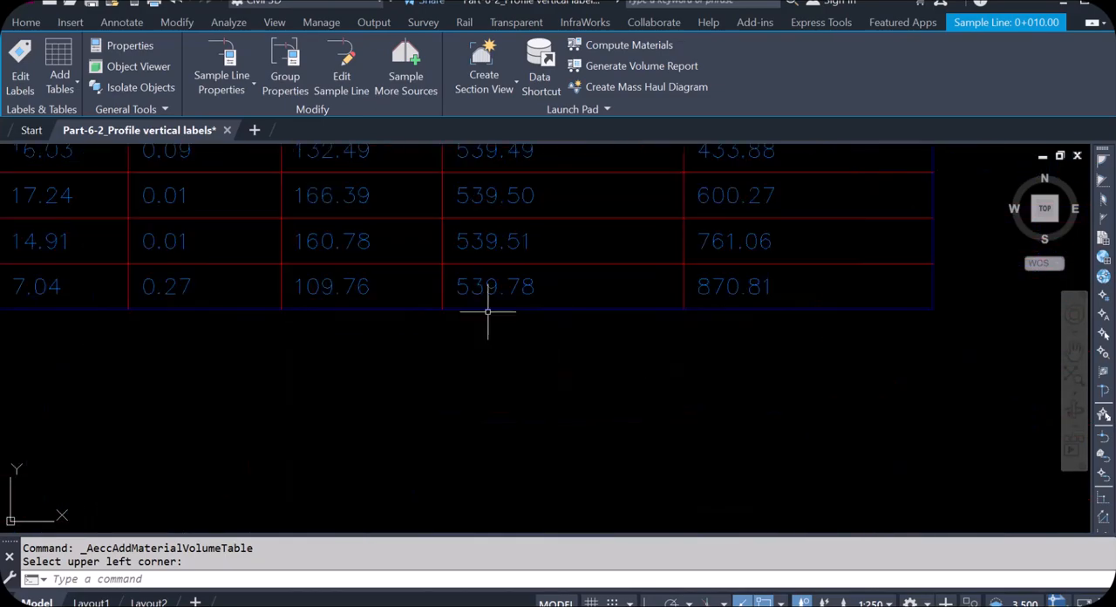
{"action": "scroll", "coordinate": [443, 269], "scroll_direction": "down", "scroll_amount": 4}
{"action": "scroll", "coordinate": [443, 270], "scroll_direction": "down", "scroll_amount": 2}
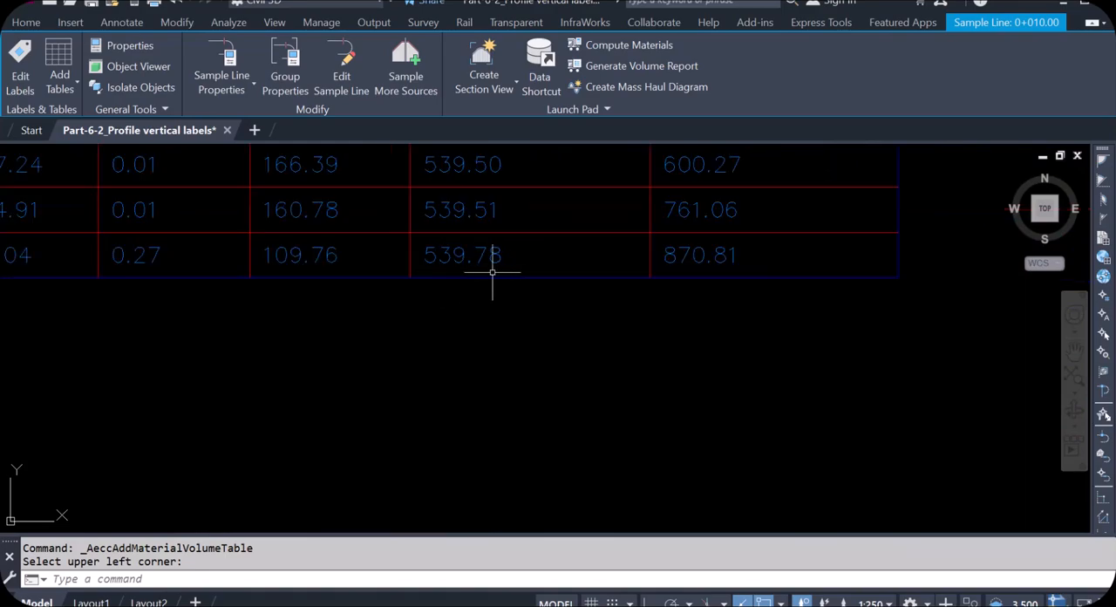
{"action": "scroll", "coordinate": [668, 326], "scroll_direction": "up", "scroll_amount": 3}
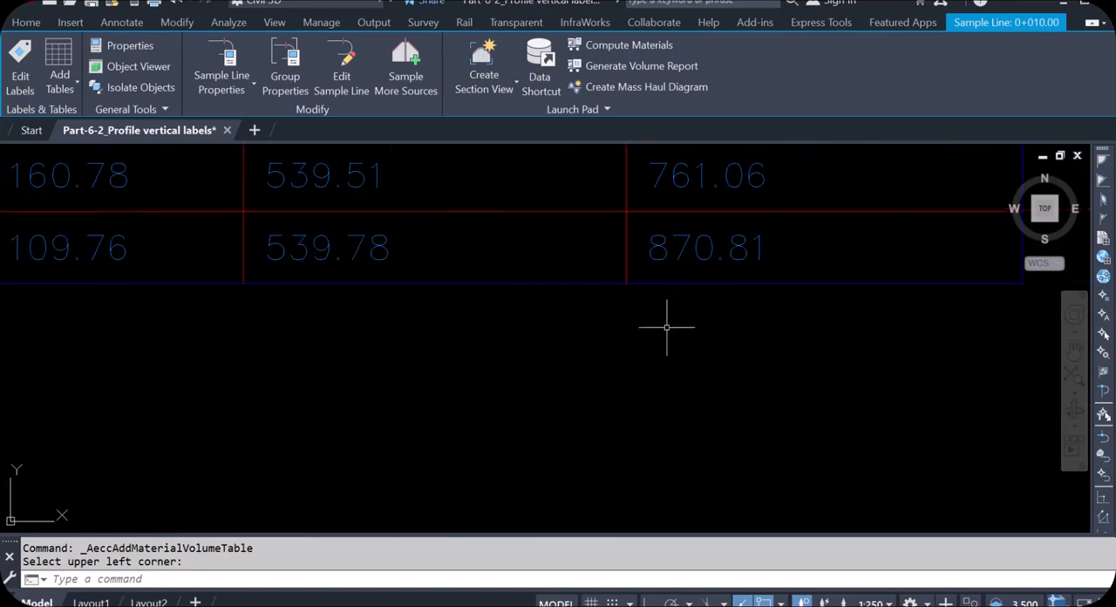
{"action": "scroll", "coordinate": [657, 374], "scroll_direction": "down", "scroll_amount": 10}
{"action": "scroll", "coordinate": [660, 219], "scroll_direction": "up", "scroll_amount": 8}
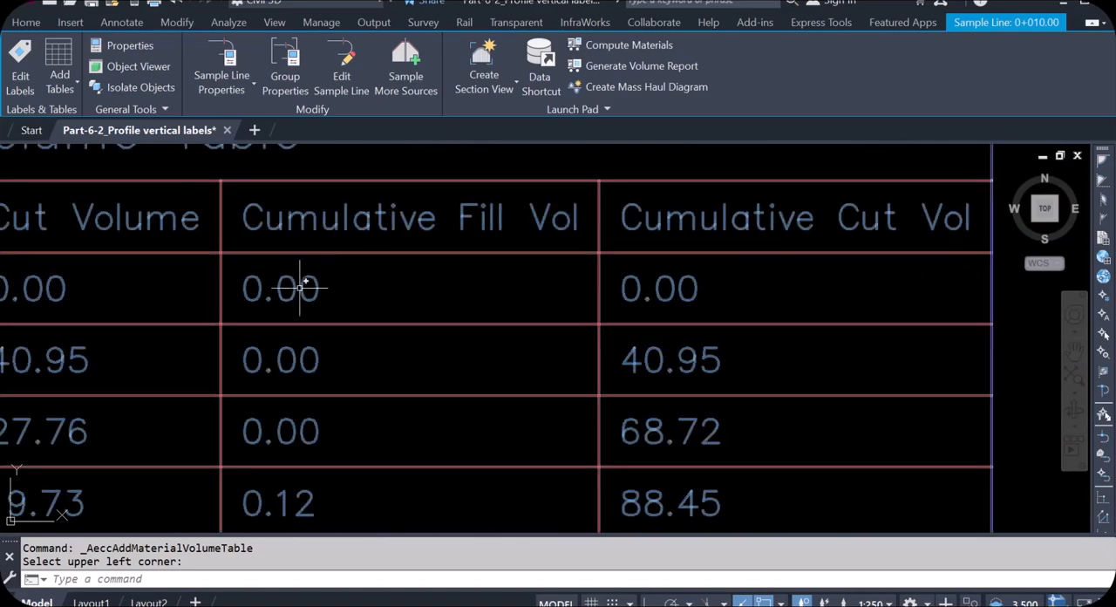
- Examine the fill and cut areas and volumes per station in the Total Volume Table beside the material tables
{"action": "scroll", "coordinate": [558, 289], "scroll_direction": "down", "scroll_amount": 7}
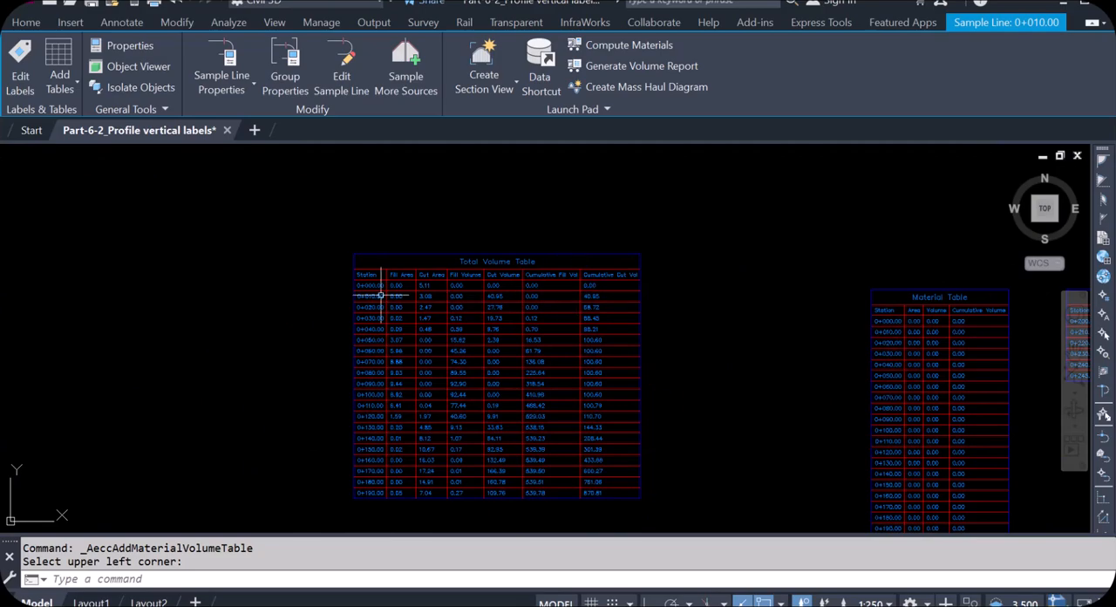
{"action": "scroll", "coordinate": [380, 295], "scroll_direction": "up", "scroll_amount": 7}
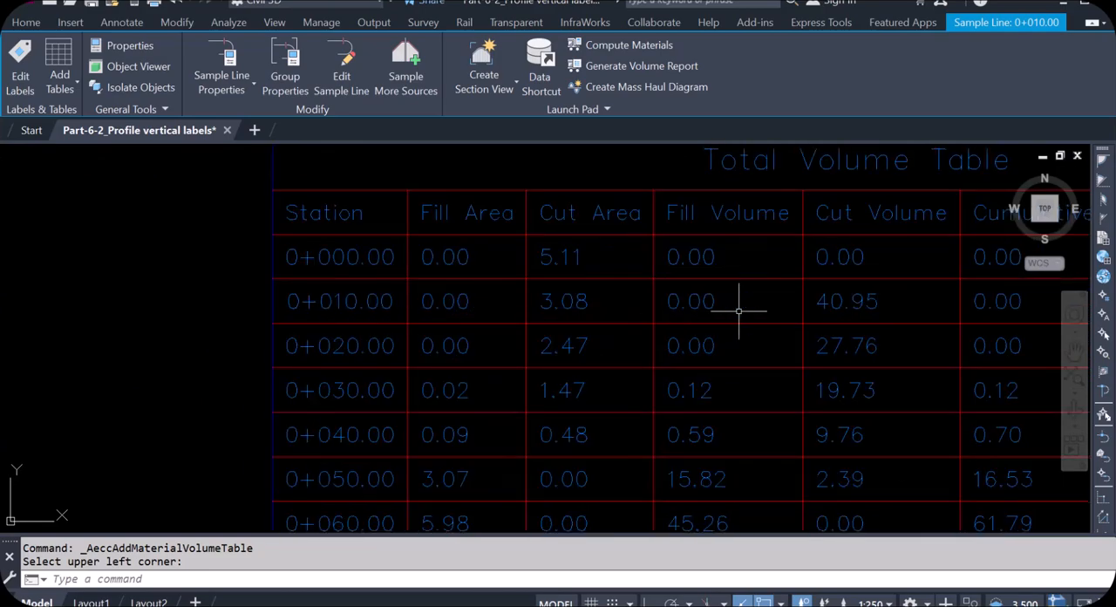
{"action": "scroll", "coordinate": [909, 324], "scroll_direction": "down", "scroll_amount": 5}
{"action": "scroll", "coordinate": [959, 331], "scroll_direction": "up", "scroll_amount": 5}
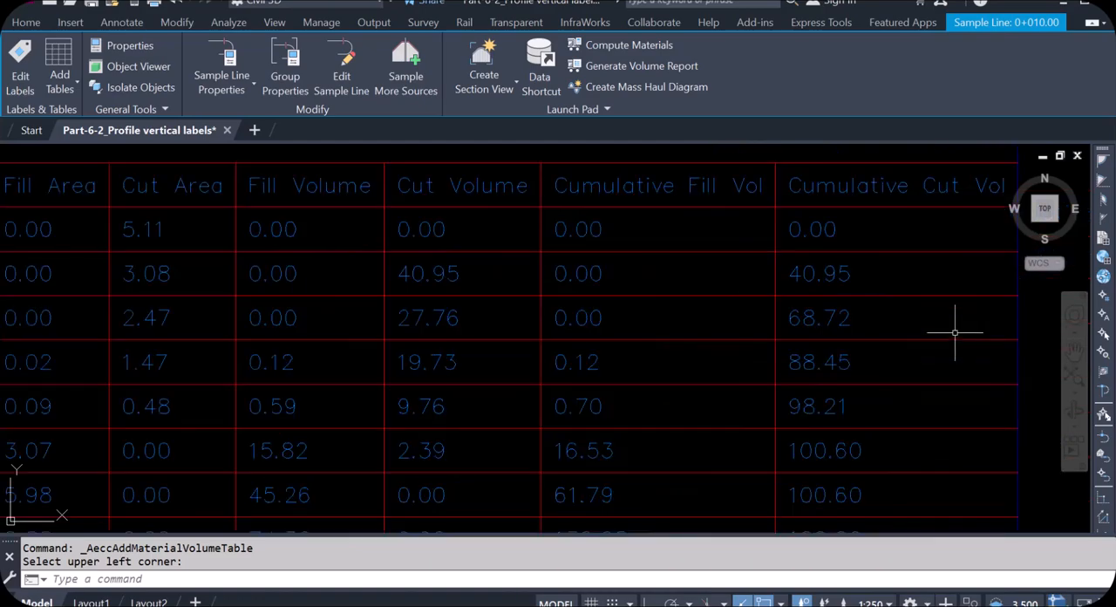
{"action": "scroll", "coordinate": [480, 310], "scroll_direction": "down", "scroll_amount": 8}
{"action": "scroll", "coordinate": [480, 310], "scroll_direction": "down", "scroll_amount": 3}
{"action": "scroll", "coordinate": [672, 279], "scroll_direction": "up", "scroll_amount": 3}
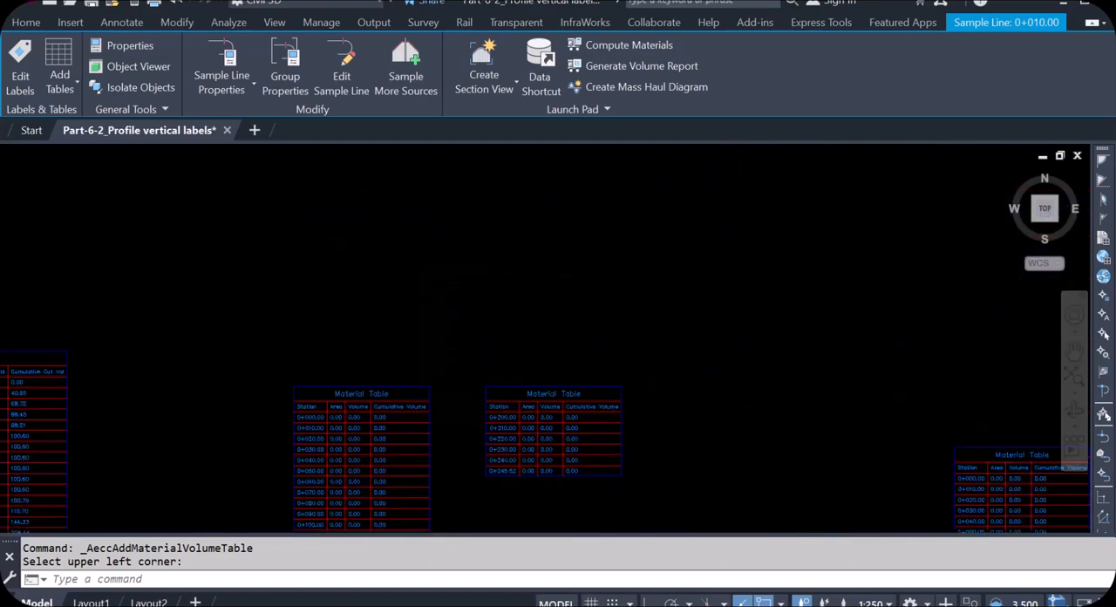
- Examine the full road assembly between the profile views, including the pavement, curbs and 2.00:1 side slopes
{"action": "scroll", "coordinate": [655, 294], "scroll_direction": "down", "scroll_amount": 6}
{"action": "scroll", "coordinate": [854, 150], "scroll_direction": "up", "scroll_amount": 8}
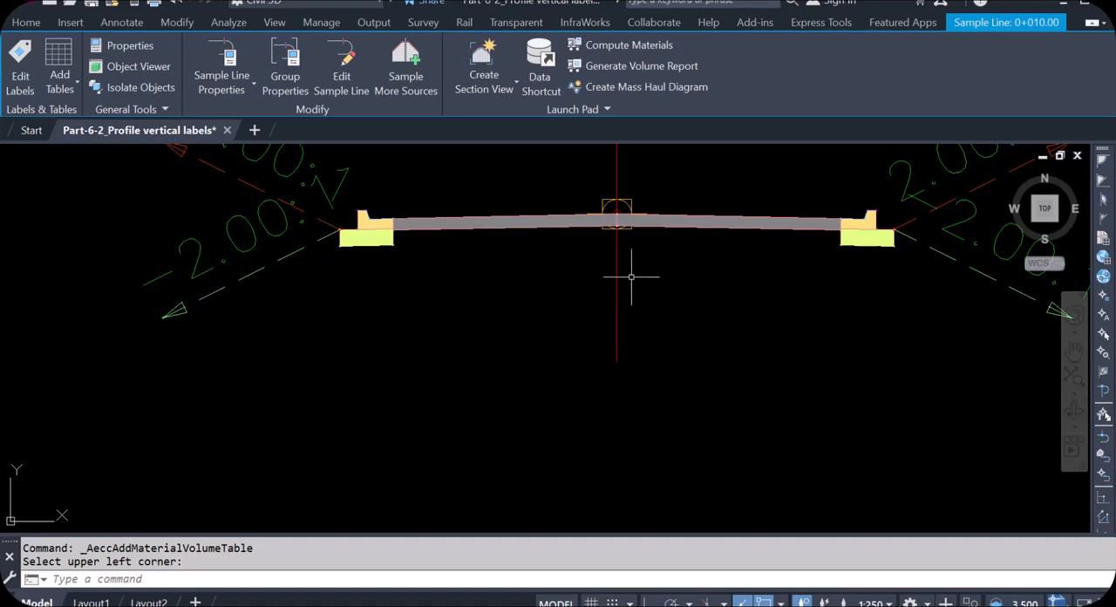
{"action": "scroll", "coordinate": [644, 277], "scroll_direction": "down", "scroll_amount": 2}
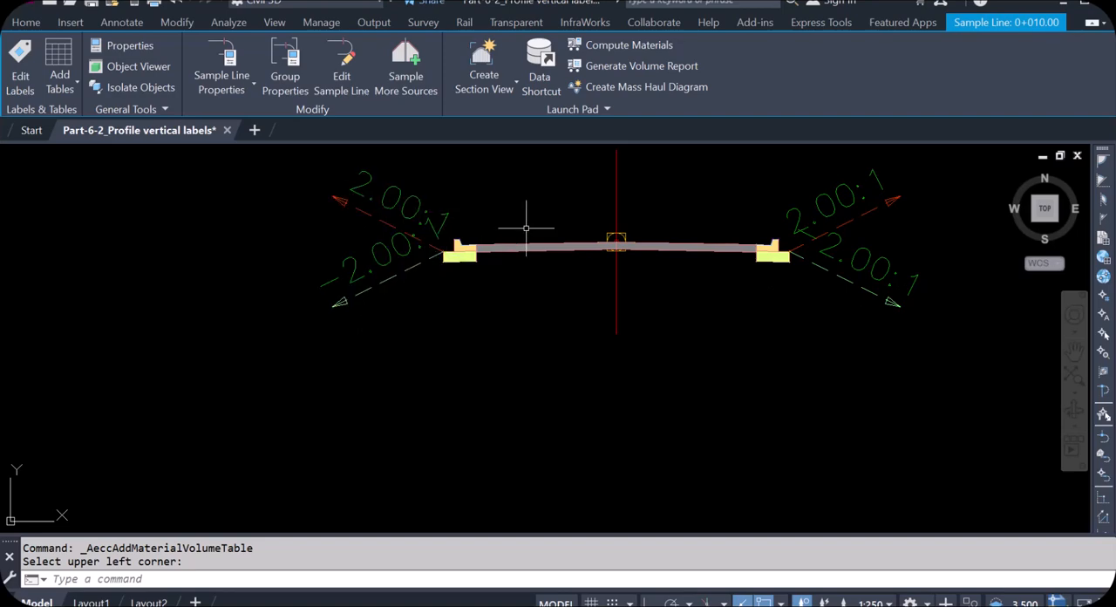
{"action": "scroll", "coordinate": [541, 240], "scroll_direction": "down", "scroll_amount": 10}
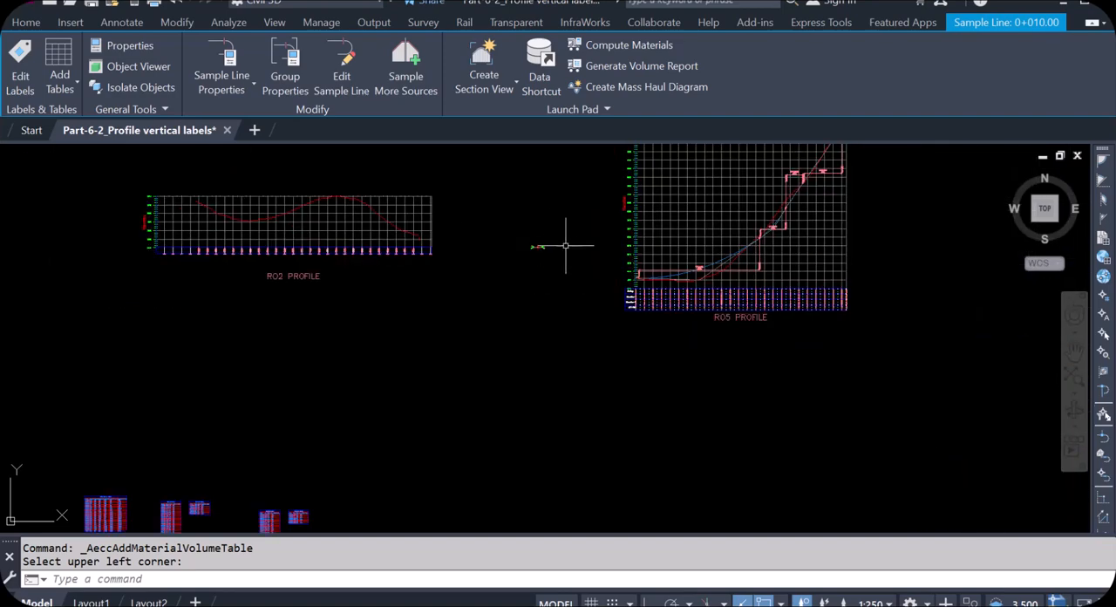
- Compare the layout-RO5 design profile with the existing ground line along the RO5 profile view
{"action": "scroll", "coordinate": [551, 242], "scroll_direction": "down", "scroll_amount": 2}
{"action": "scroll", "coordinate": [717, 200], "scroll_direction": "up", "scroll_amount": 10}
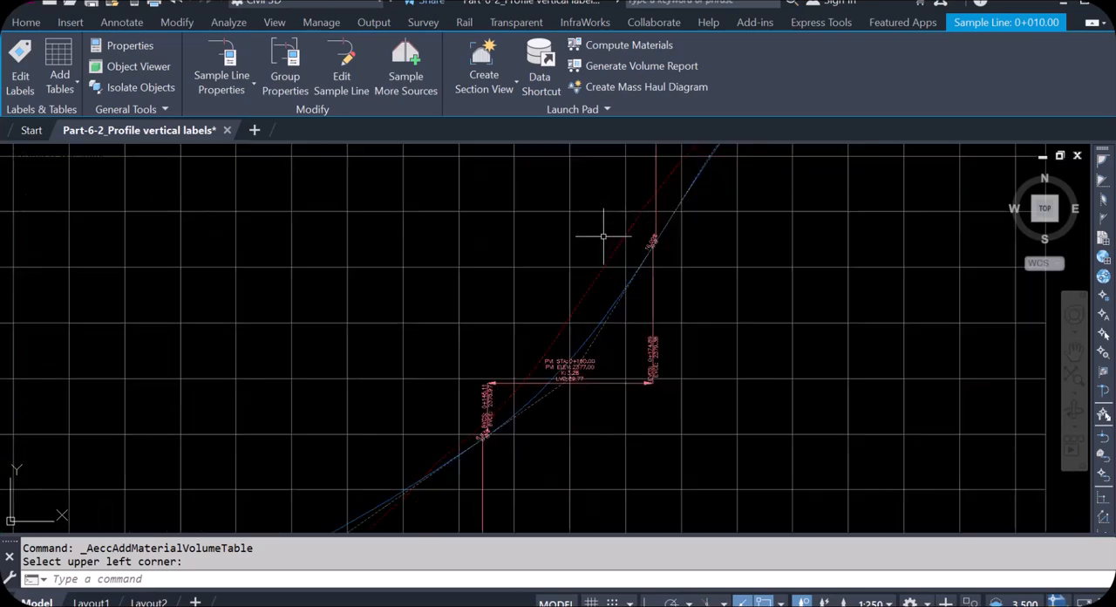
{"action": "scroll", "coordinate": [614, 240], "scroll_direction": "up", "scroll_amount": 4}
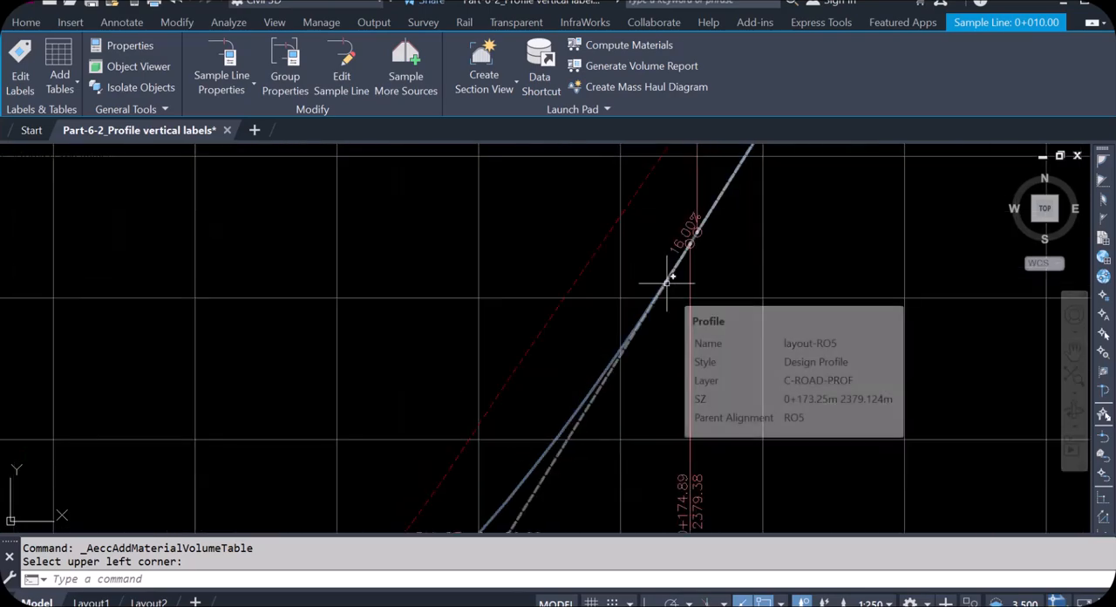
{"action": "scroll", "coordinate": [666, 282], "scroll_direction": "down", "scroll_amount": 8}
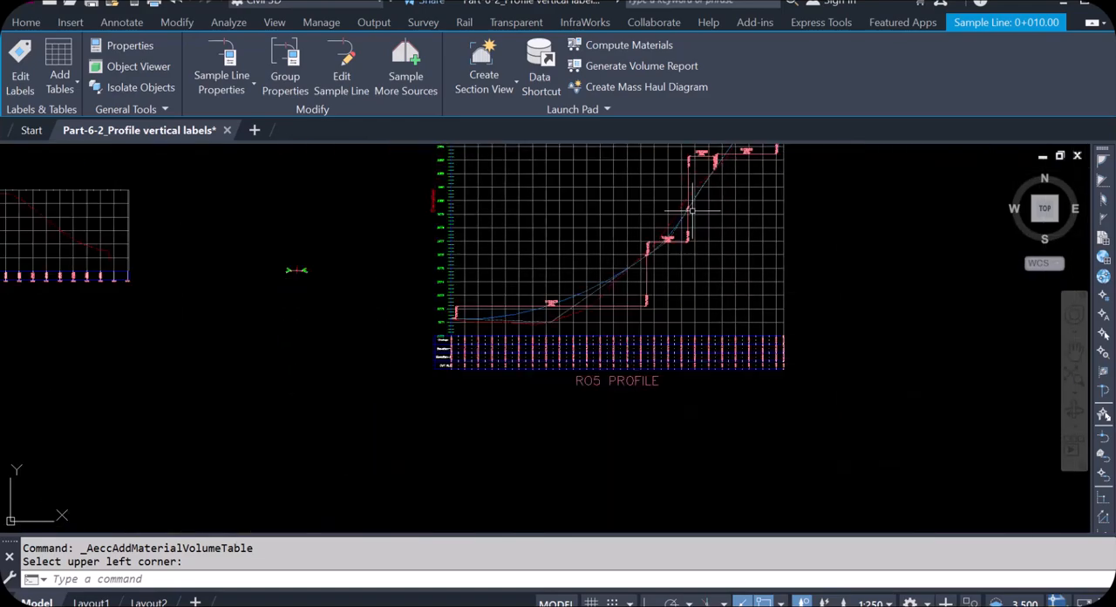
{"action": "scroll", "coordinate": [577, 297], "scroll_direction": "up", "scroll_amount": 2}
{"action": "scroll", "coordinate": [577, 297], "scroll_direction": "up", "scroll_amount": 2}
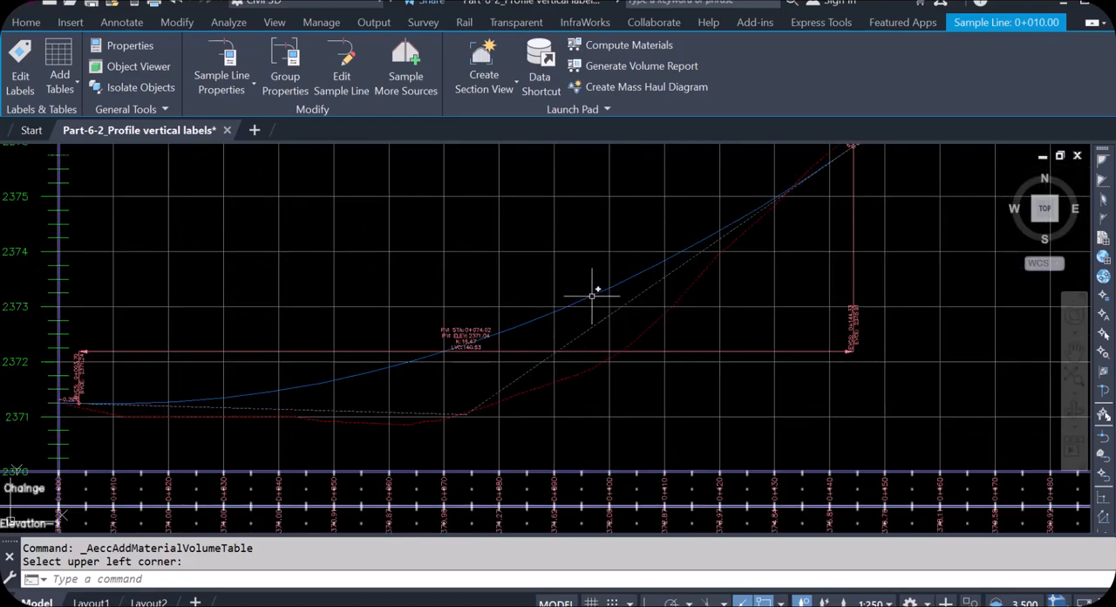
{"action": "scroll", "coordinate": [632, 338], "scroll_direction": "down", "scroll_amount": 10}
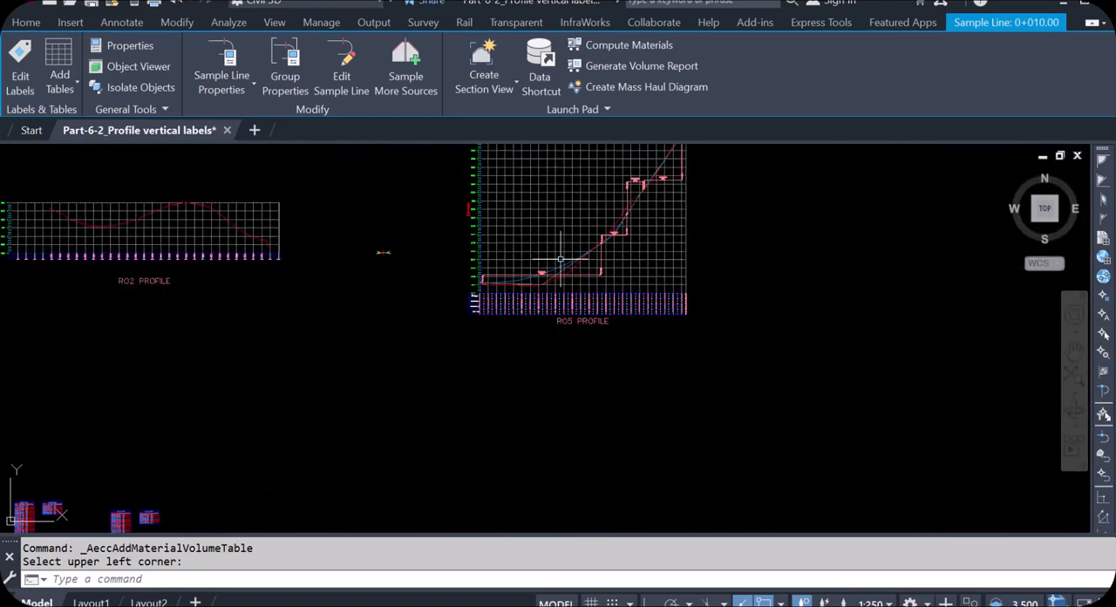
- Examine the pavement, curb and fill material areas of the road cross section in the RO5 section views
{"action": "scroll", "coordinate": [516, 418], "scroll_direction": "up", "scroll_amount": 12}
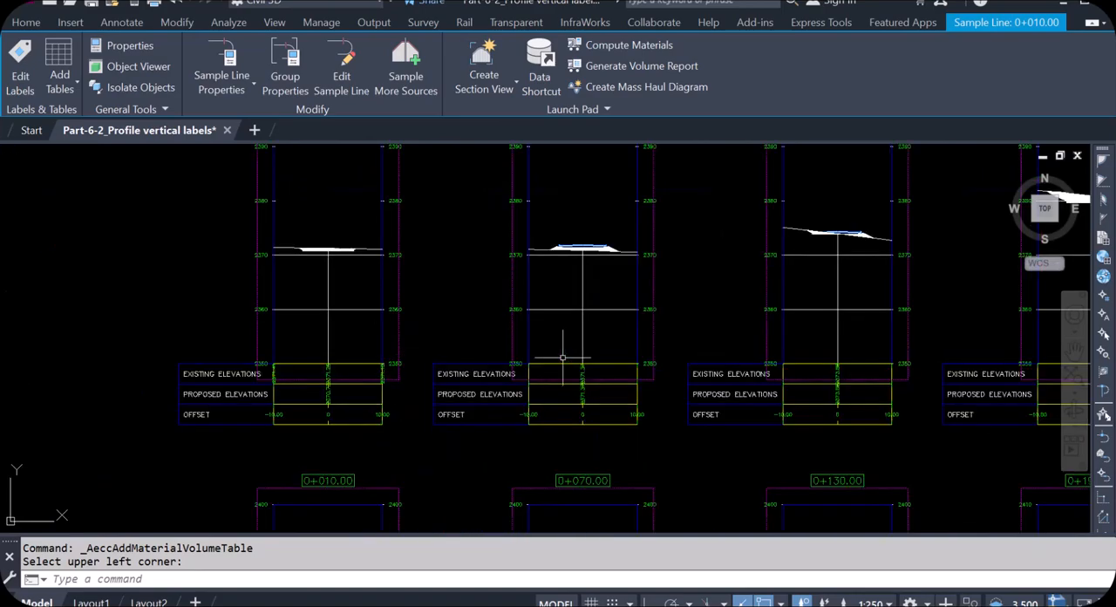
{"action": "scroll", "coordinate": [586, 240], "scroll_direction": "down", "scroll_amount": 4}
{"action": "scroll", "coordinate": [579, 239], "scroll_direction": "up", "scroll_amount": 8}
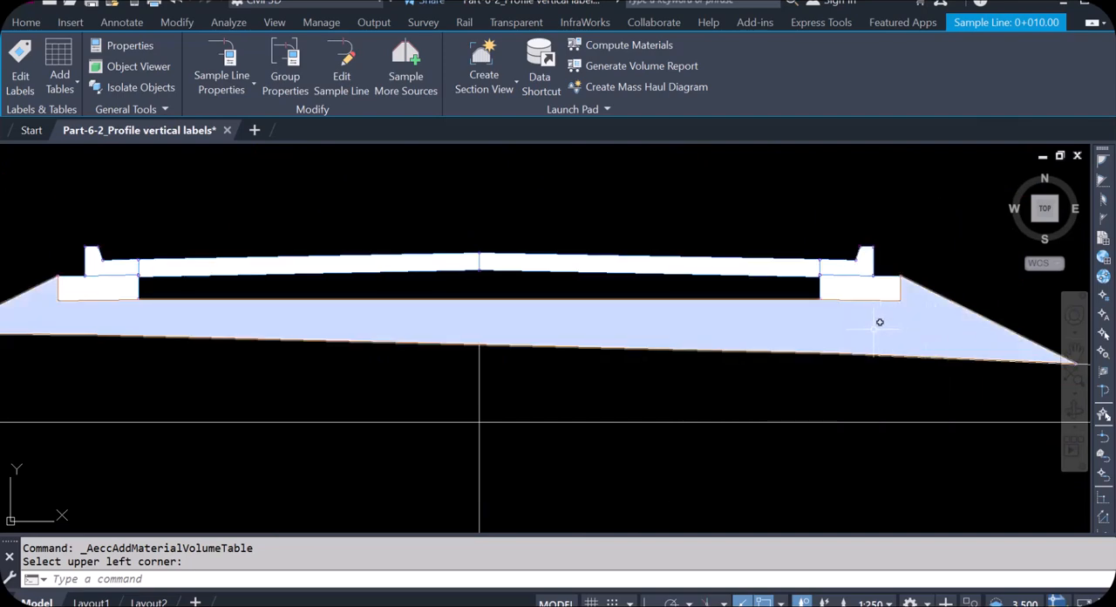
{"action": "scroll", "coordinate": [585, 291], "scroll_direction": "up", "scroll_amount": 2}
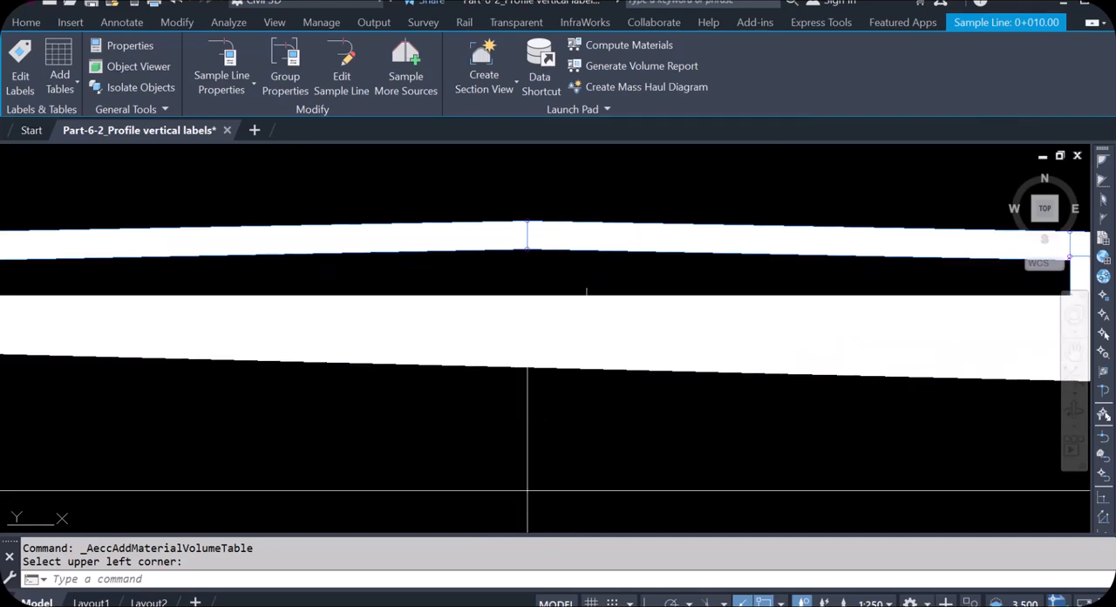
{"action": "scroll", "coordinate": [415, 257], "scroll_direction": "down", "scroll_amount": 2}
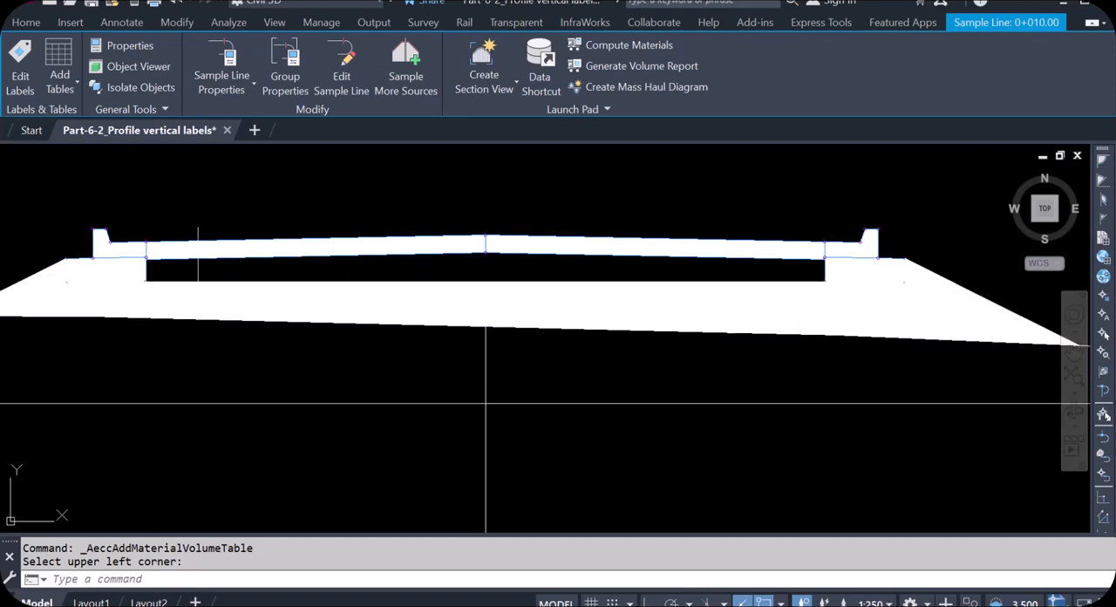
{"action": "scroll", "coordinate": [368, 268], "scroll_direction": "down", "scroll_amount": 8}
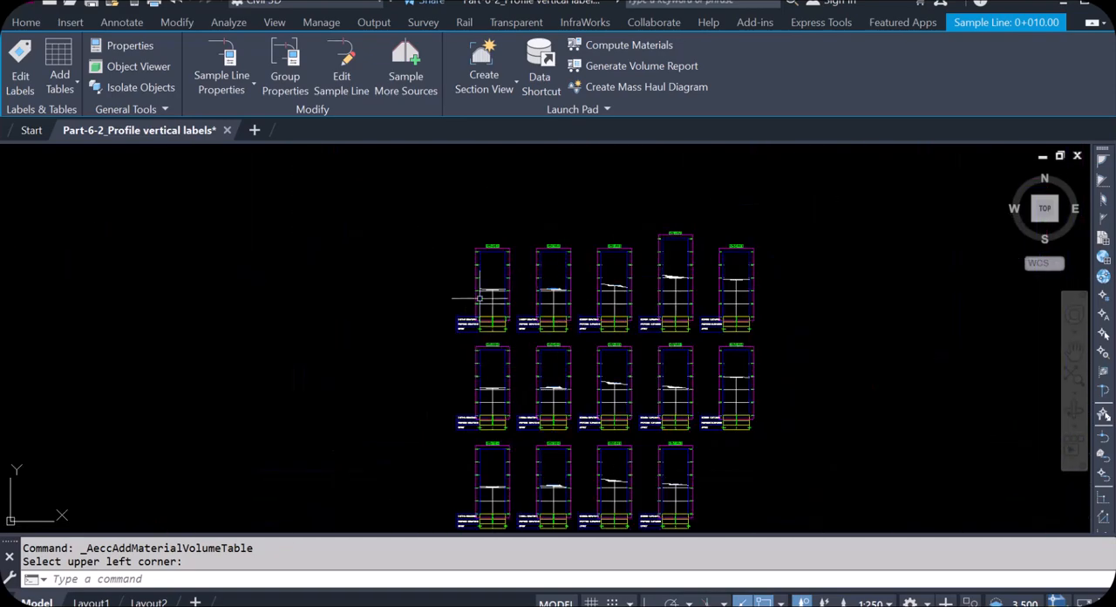
{"action": "scroll", "coordinate": [522, 298], "scroll_direction": "down", "scroll_amount": 3}
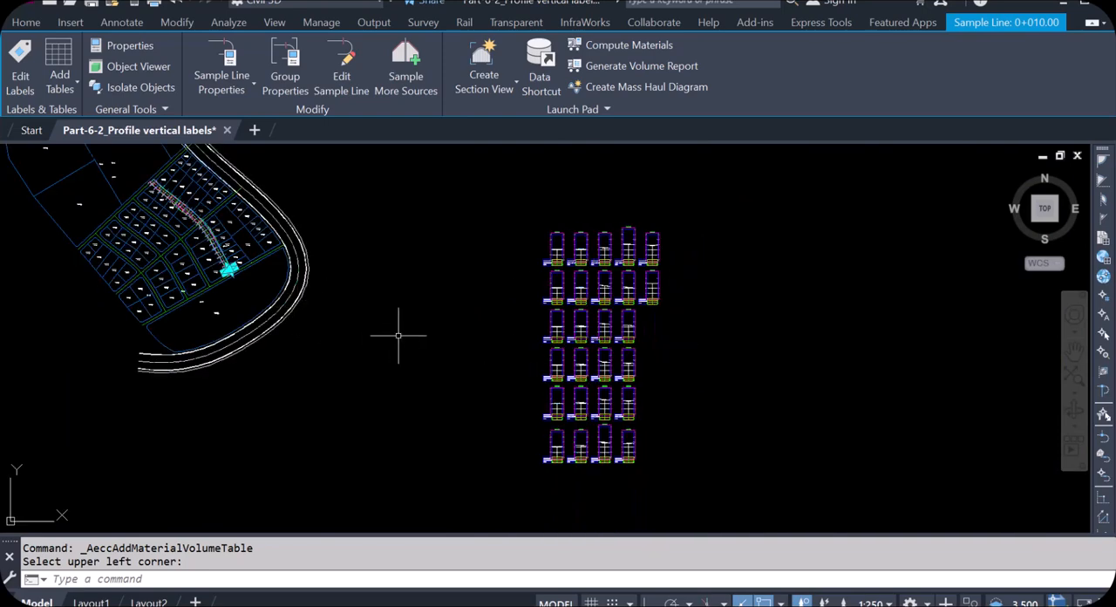
- Clear the selection of sample line 0+010.00
{"action": "key", "text": "Escape"}
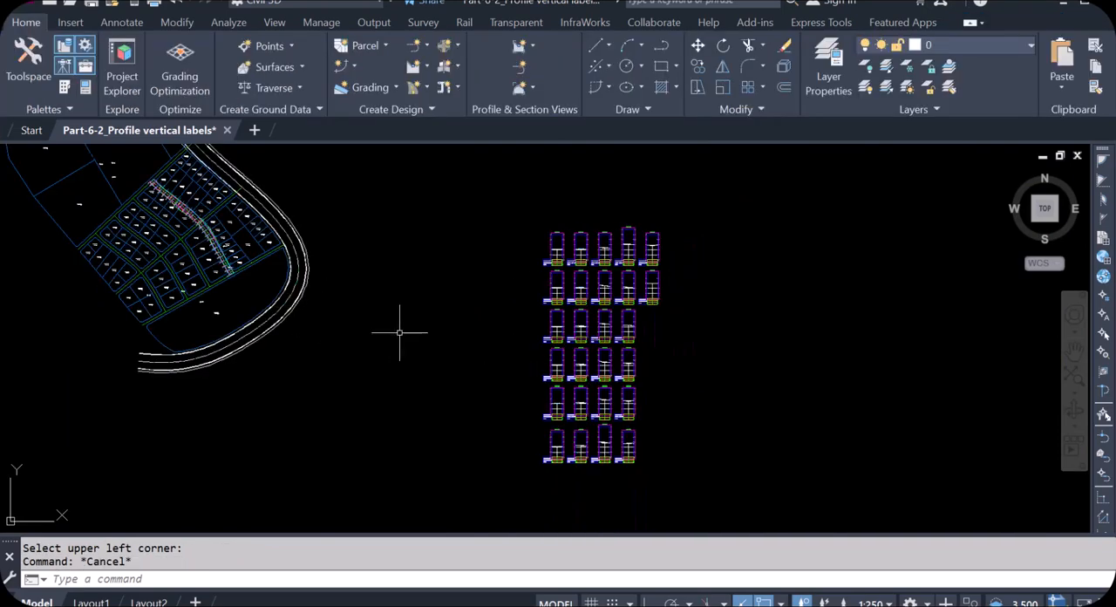
{"action": "scroll", "coordinate": [479, 350], "scroll_direction": "down", "scroll_amount": 3}
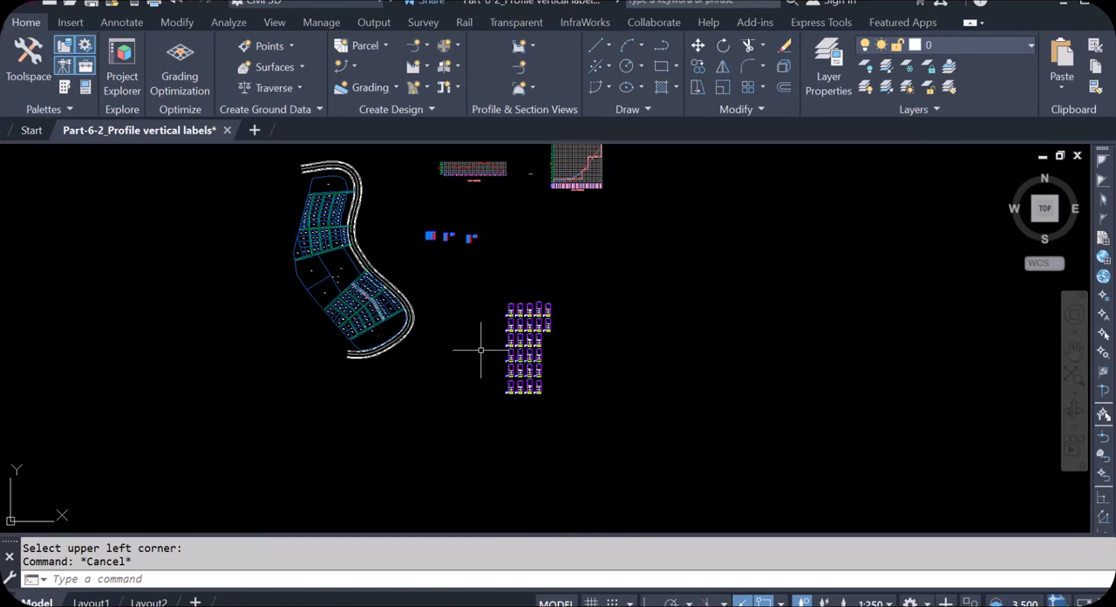